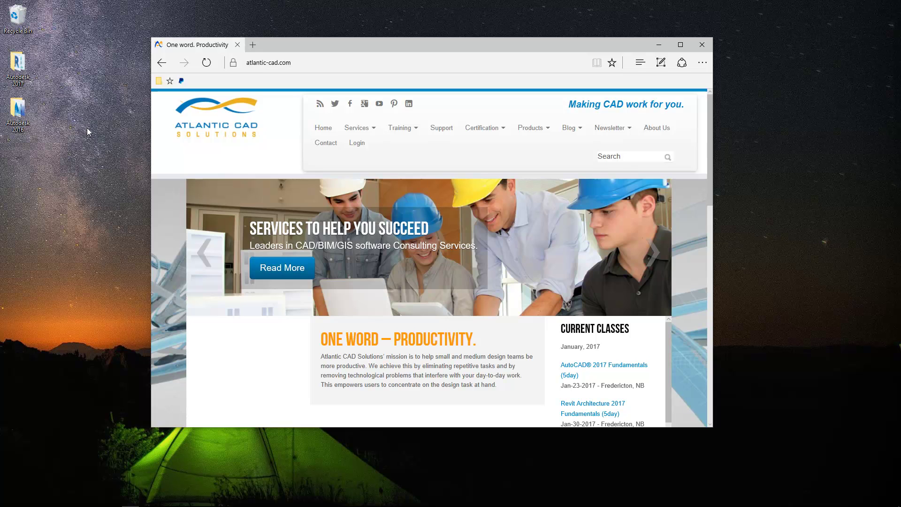
Step: Open the GeoNB Map Viewer at geonb.snb.ca in a new browser tab
left_click_drag(274, 44, 312, 40)
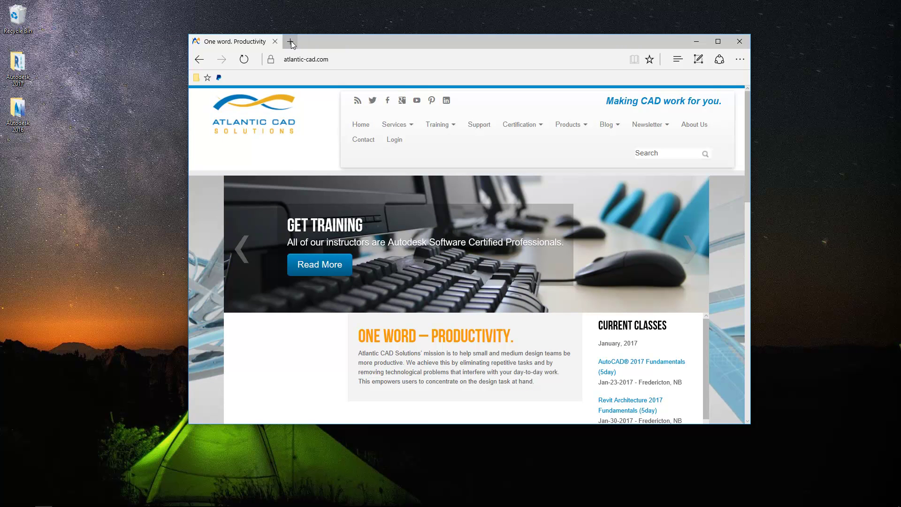
left_click(291, 42)
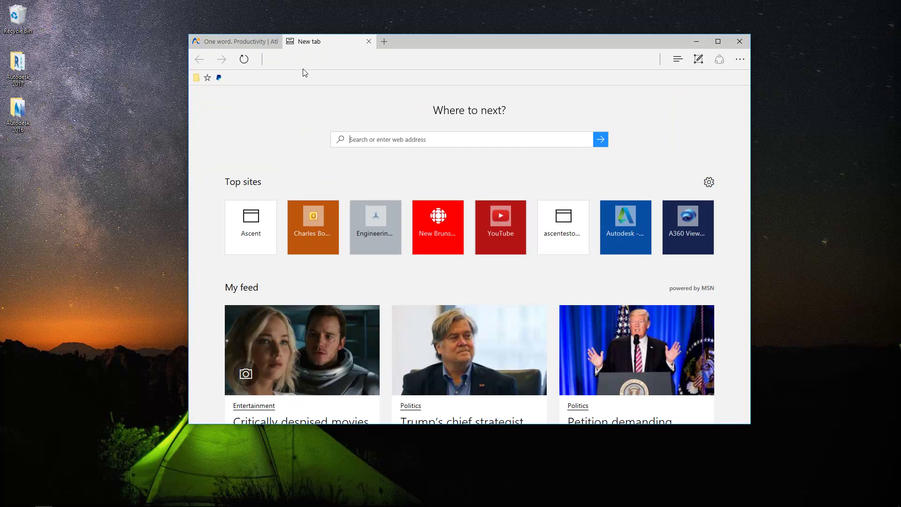
left_click(311, 61)
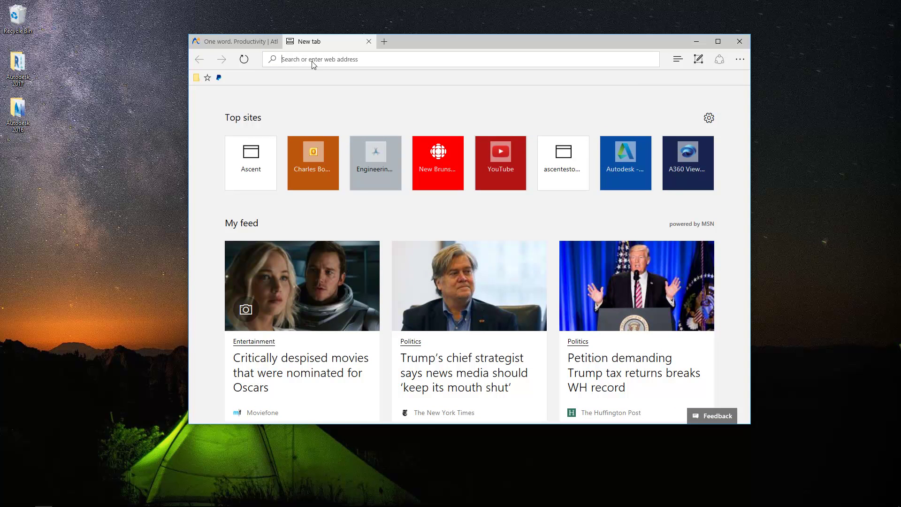
type("geonb.snb.ca/")
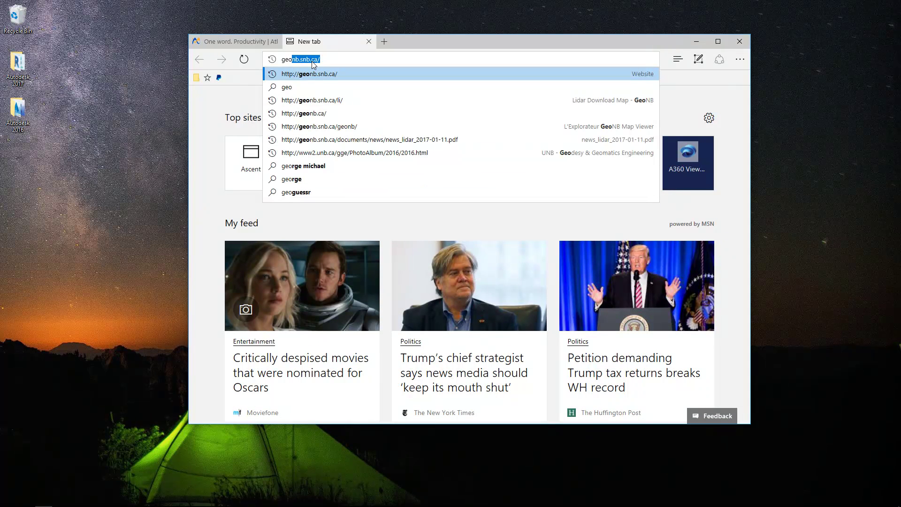
key("Return")
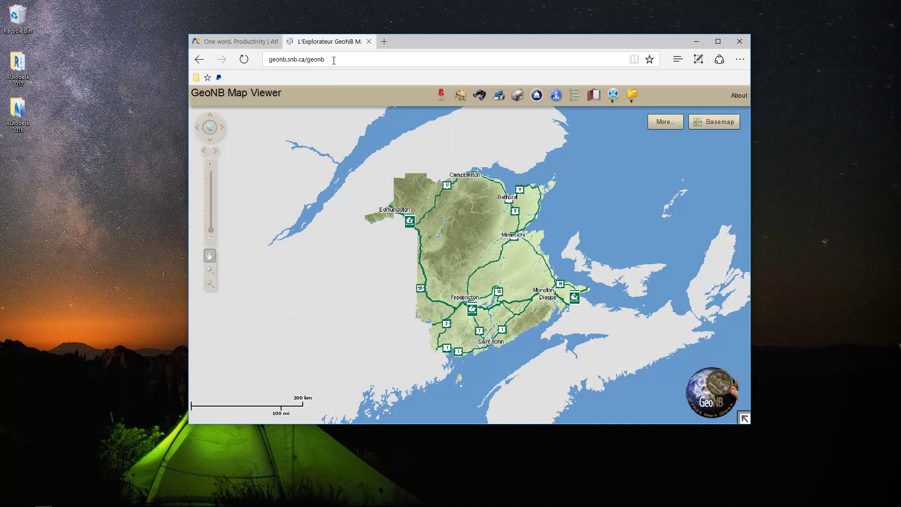
Step: Go from the map viewer to the English GeoNB information site and open its Data Catalogue
left_click(712, 396)
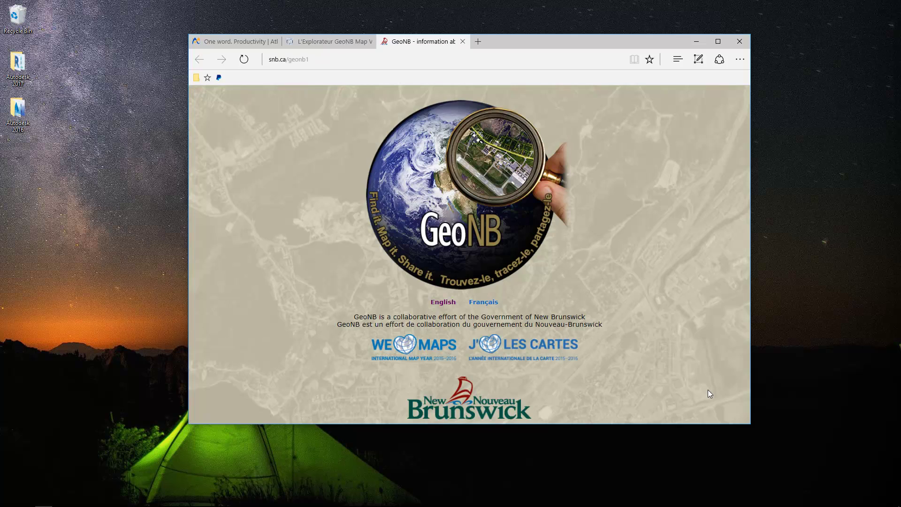
left_click(443, 303)
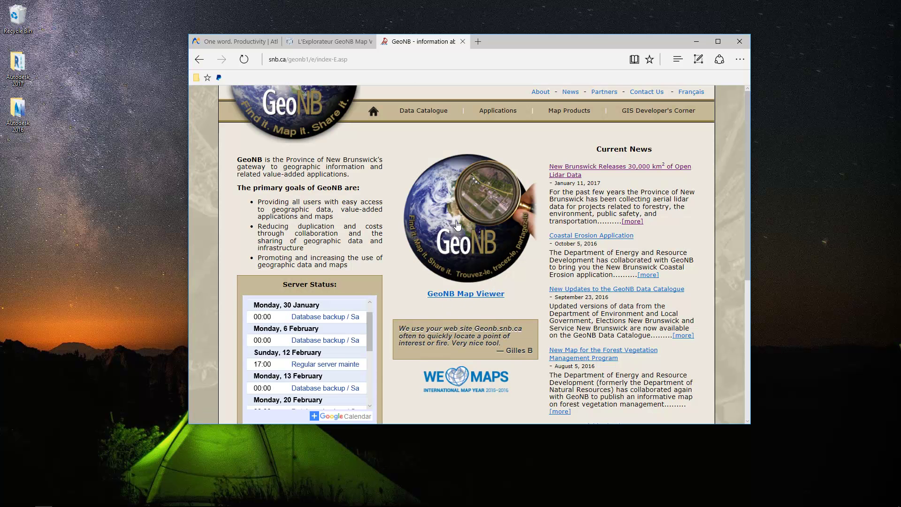
left_click(424, 114)
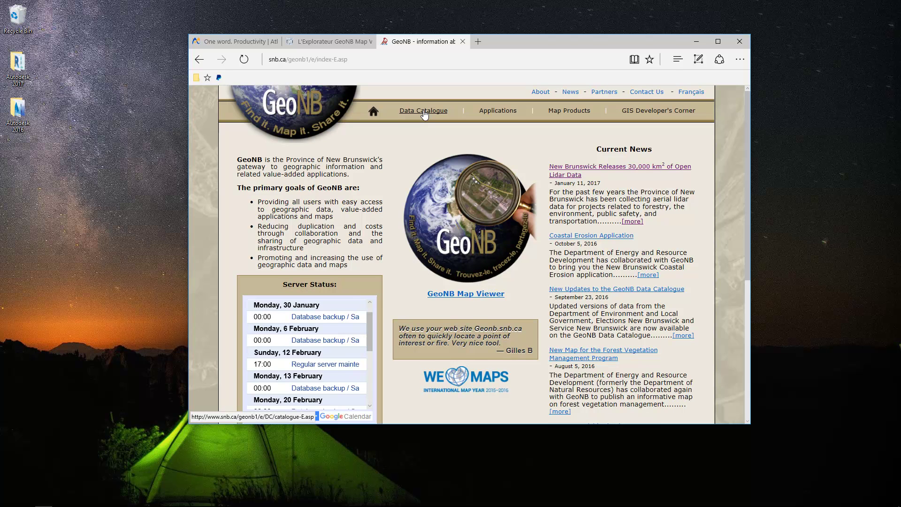
Step: Find the Lidar Data entry in the catalogue and open its data selection map
scroll(422, 244, "down", 8)
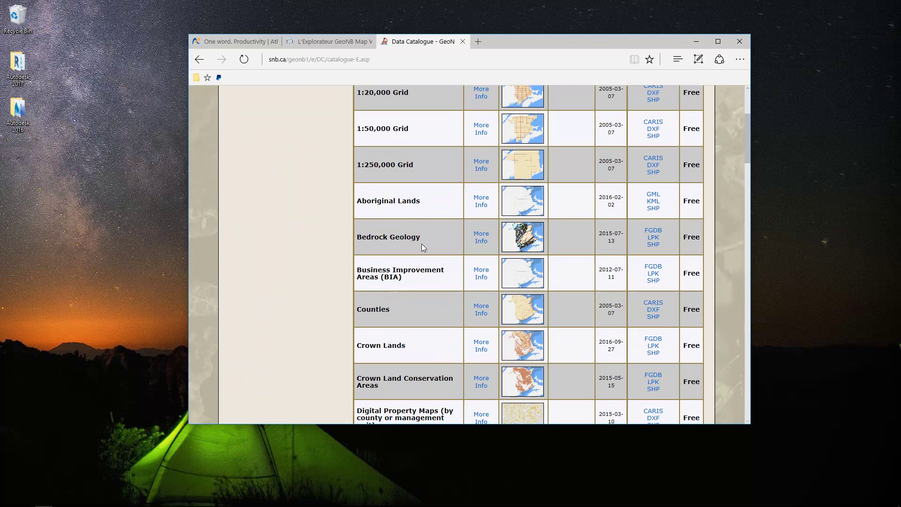
scroll(422, 243, "down", 6)
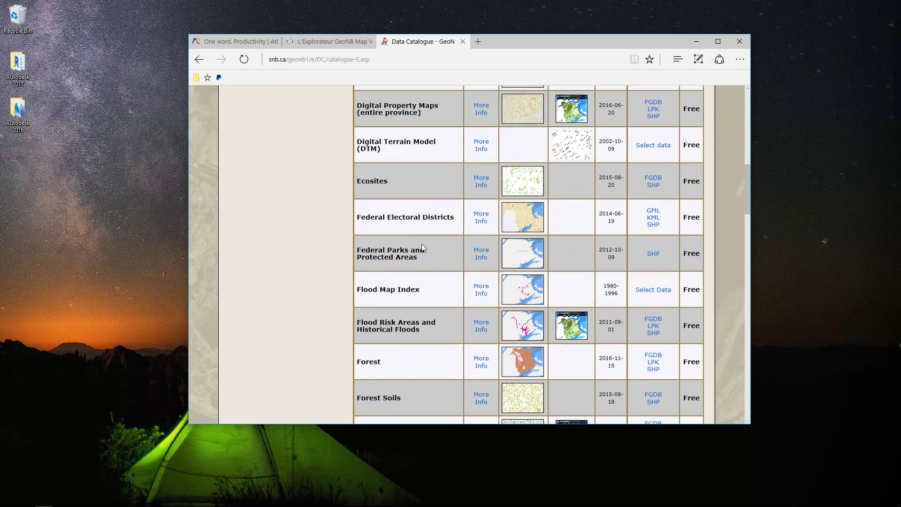
scroll(420, 244, "down", 1)
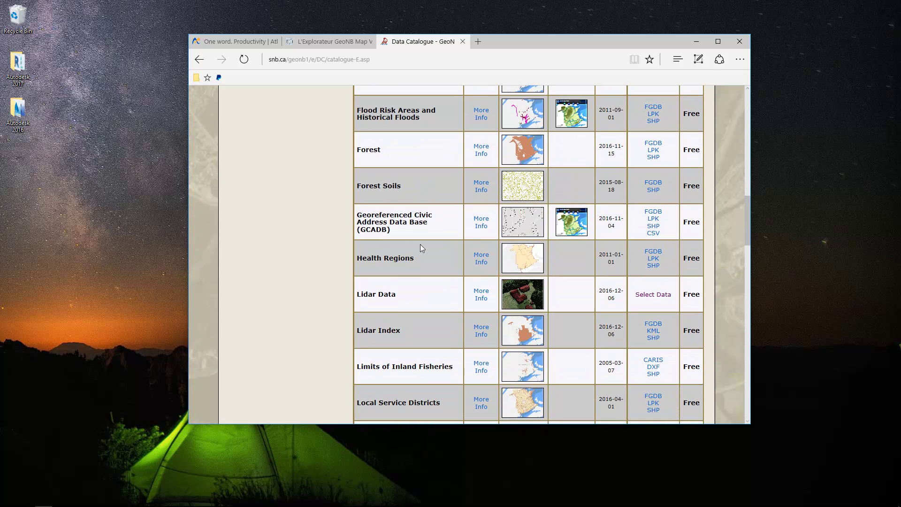
triple_click(397, 298)
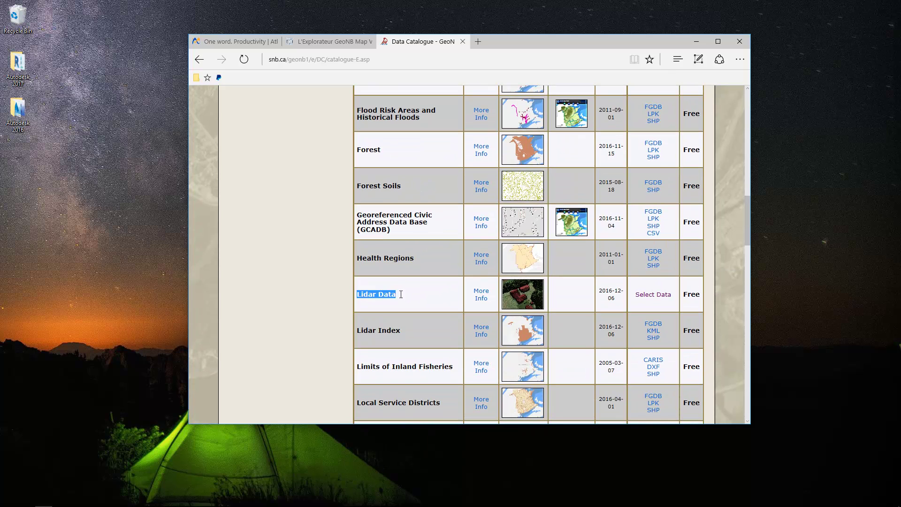
left_click(653, 294)
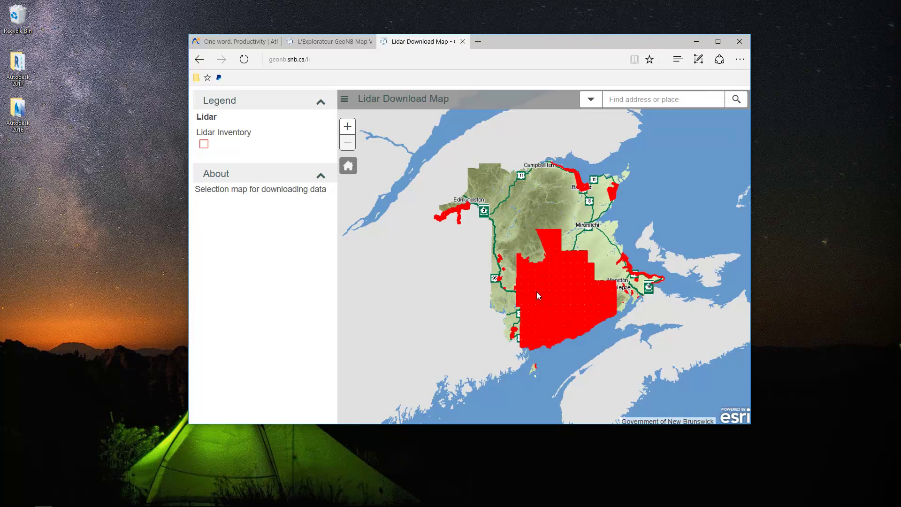
Step: Select the lidar tile over downtown Fredericton, just south of the river, and save its file nb_2015_2488000_7440000.laz
scroll(557, 301, "up", 3)
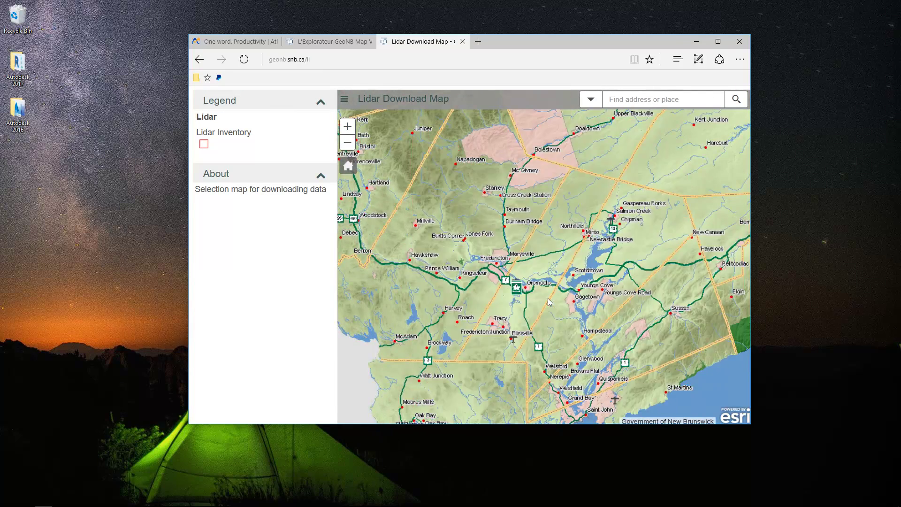
scroll(534, 289, "up", 2)
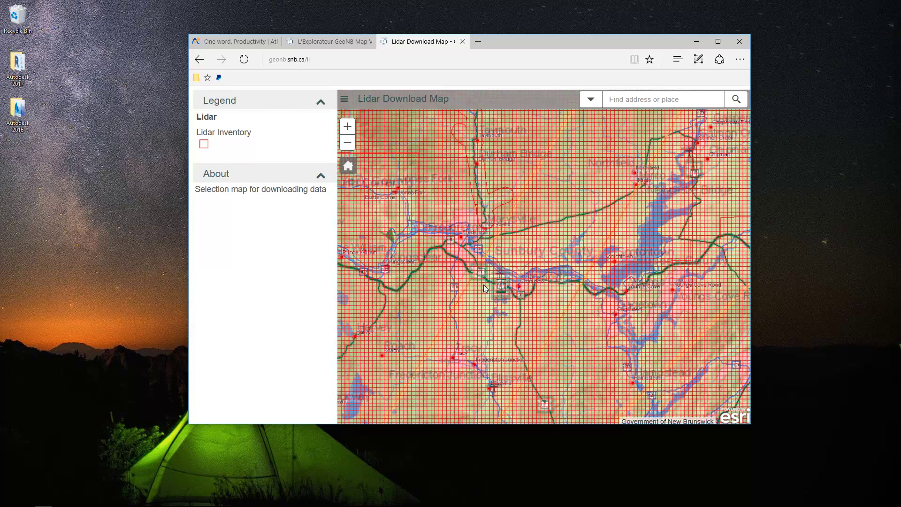
scroll(451, 269, "up", 1)
scroll(460, 253, "up", 2)
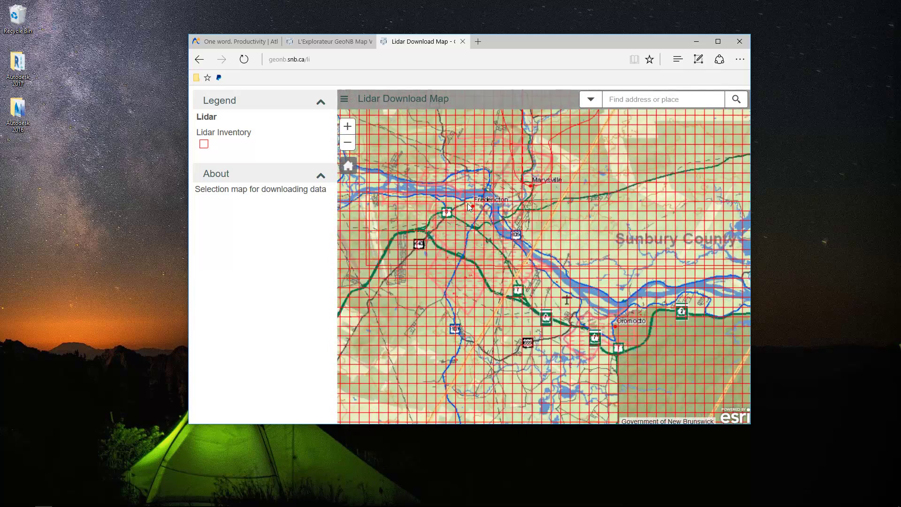
scroll(490, 204, "up", 3)
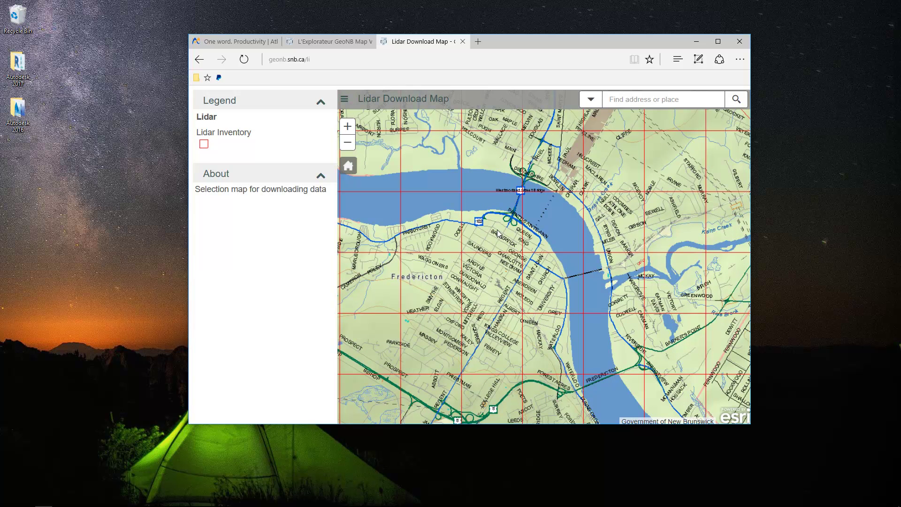
left_click(499, 231)
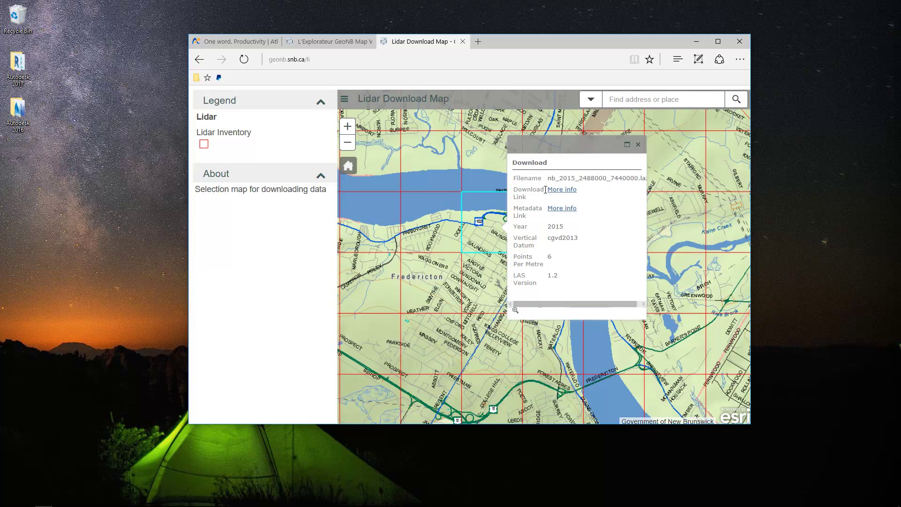
left_click(563, 193)
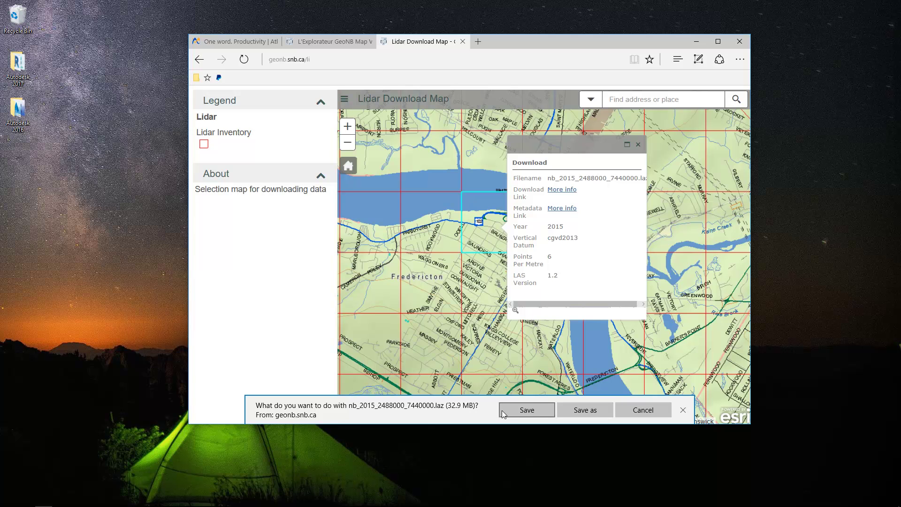
left_click(534, 409)
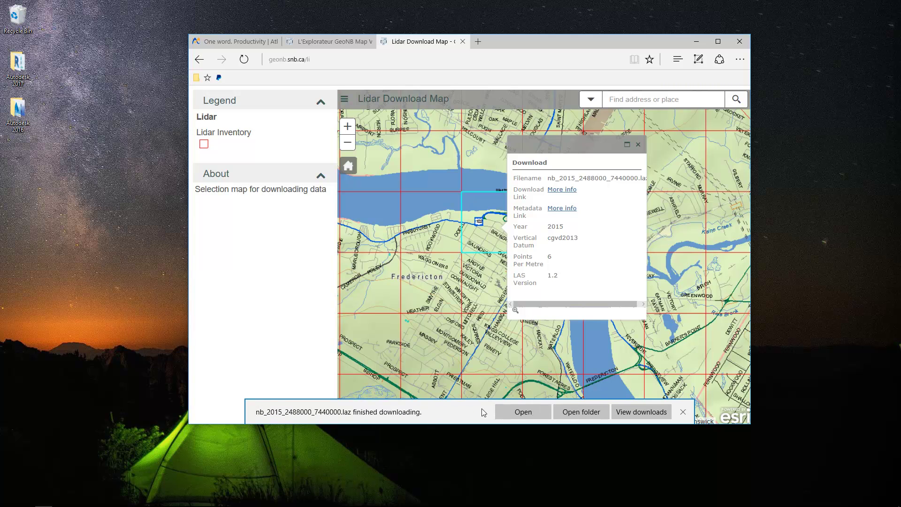
Step: Open the Downloads folder, select the downloaded .laz file and narrow the Name column to reveal the file size
left_click(629, 413)
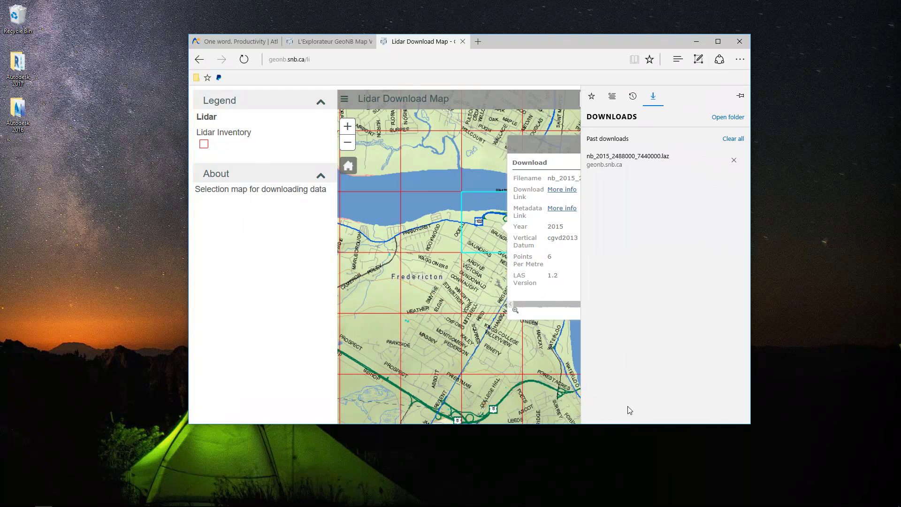
left_click(728, 118)
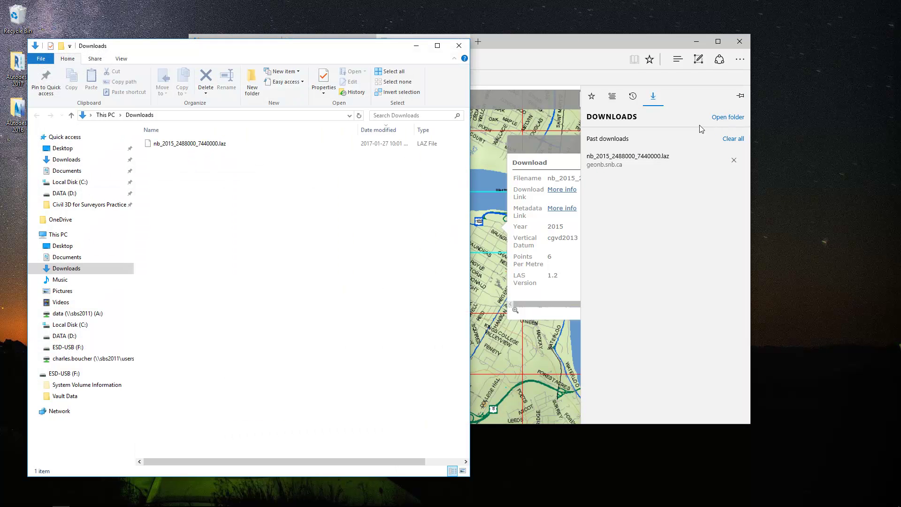
left_click(196, 149)
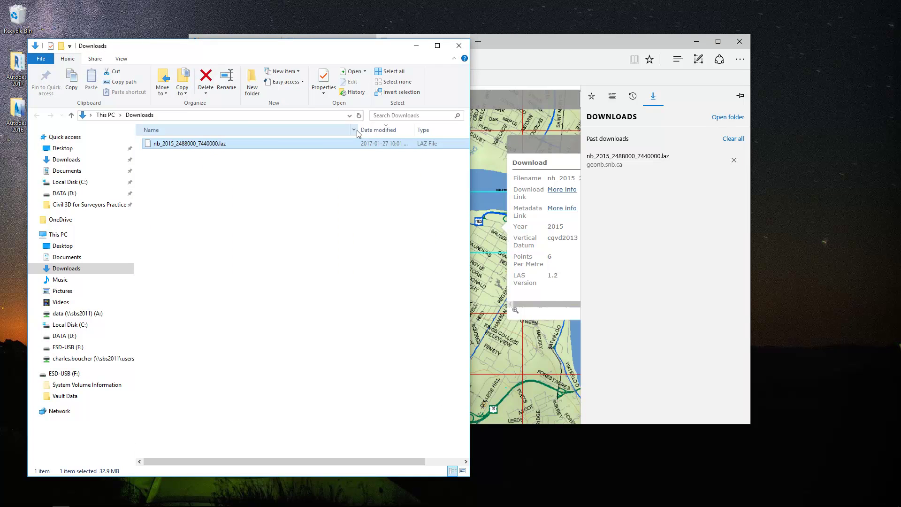
left_click_drag(358, 132, 253, 132)
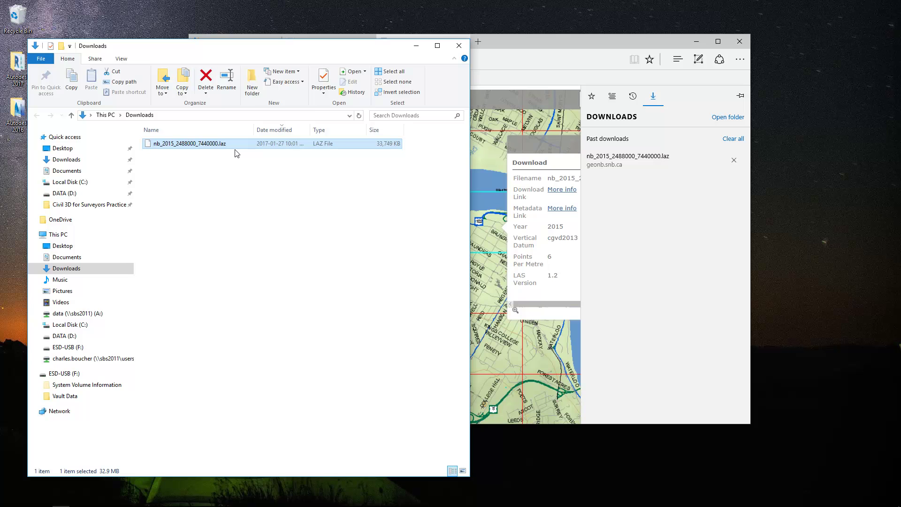
Step: Return to the browser and open laszip.org in a new tab
left_click(532, 45)
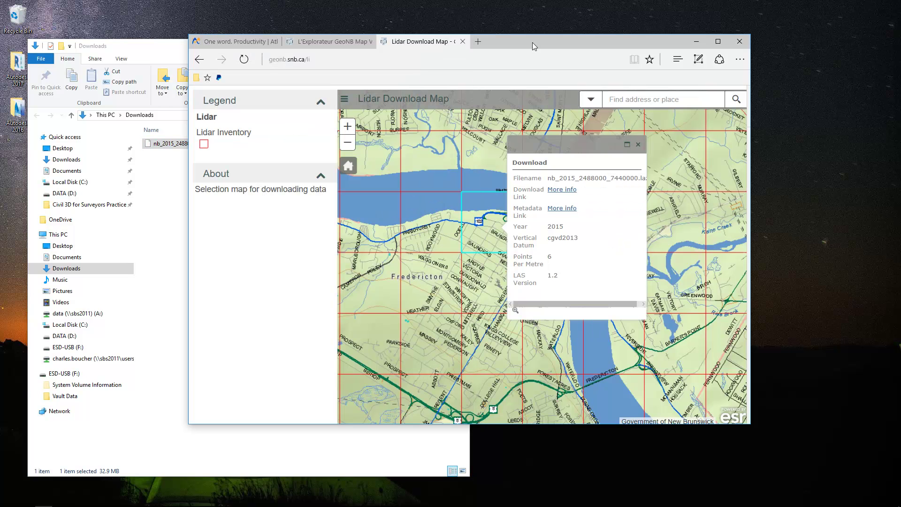
left_click(478, 42)
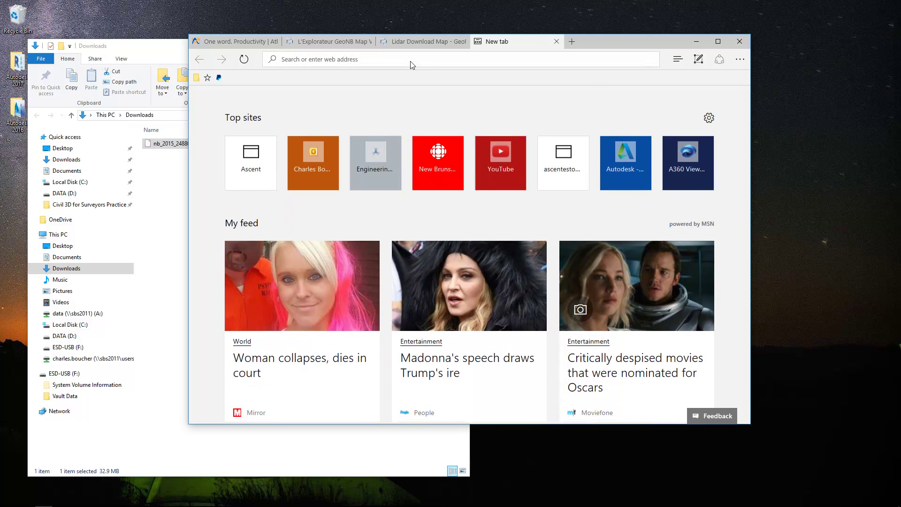
type("laszip.org/")
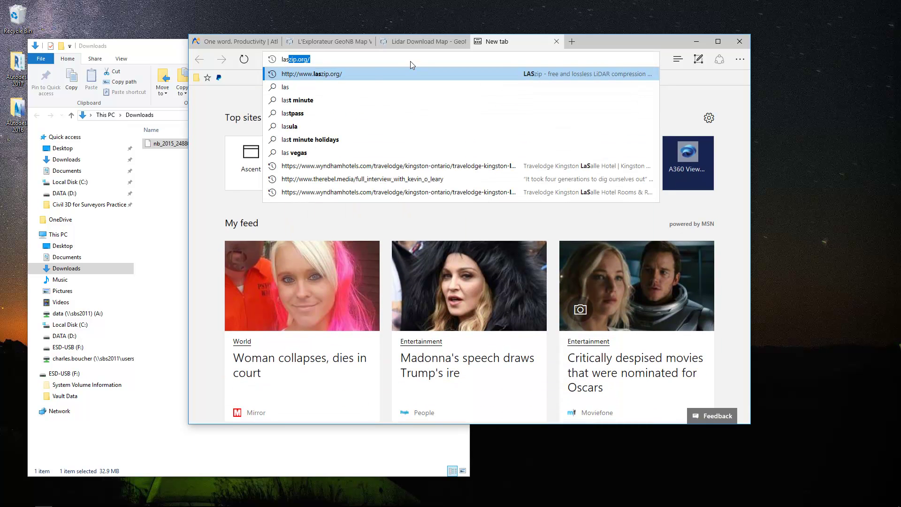
key("End")
key("Return")
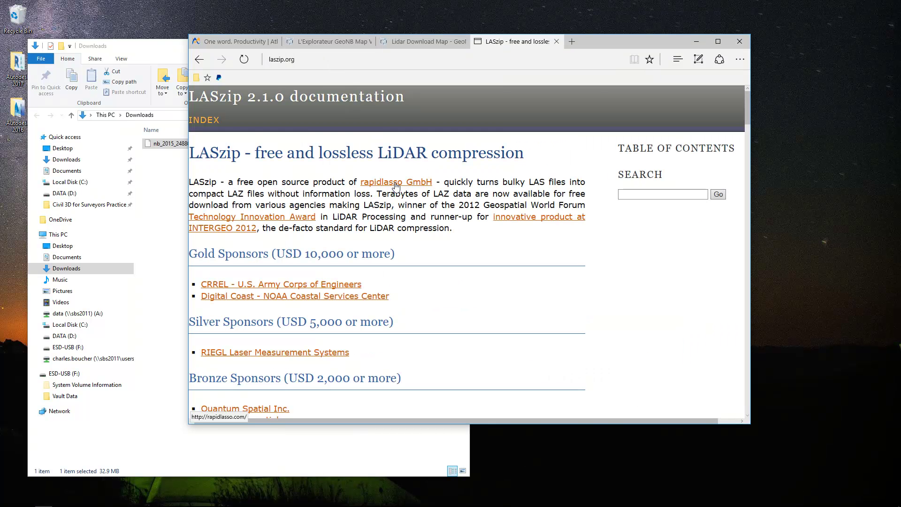
Step: Find the laszip.exe link in the LASzip background section and save the program
scroll(396, 187, "down", 2)
scroll(395, 187, "down", 10)
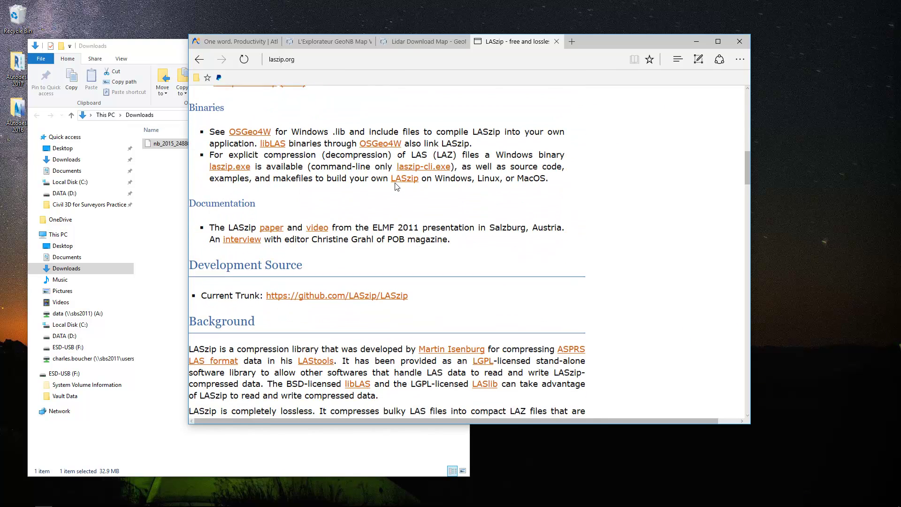
scroll(396, 187, "down", 5)
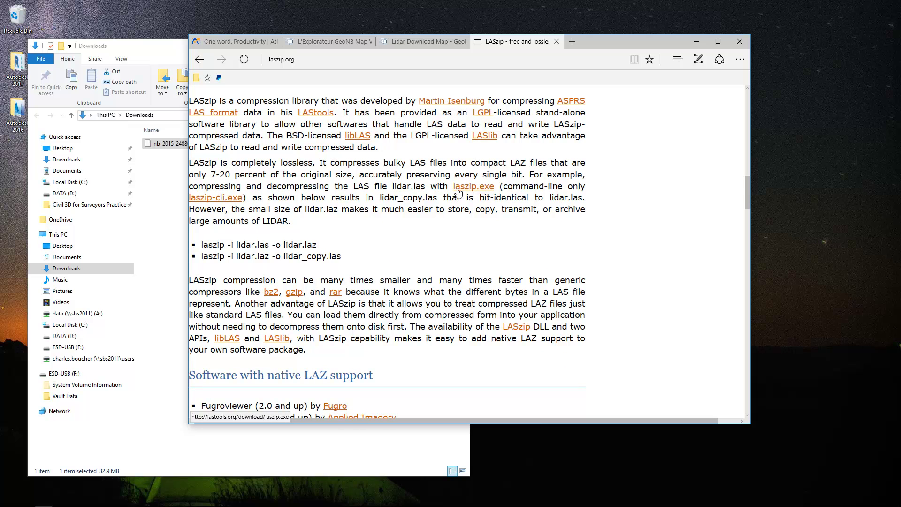
left_click(485, 188)
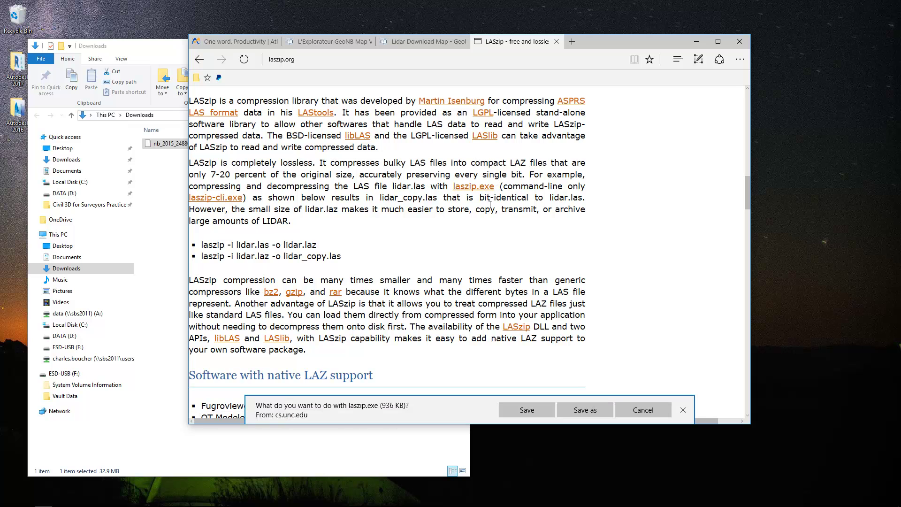
left_click(527, 410)
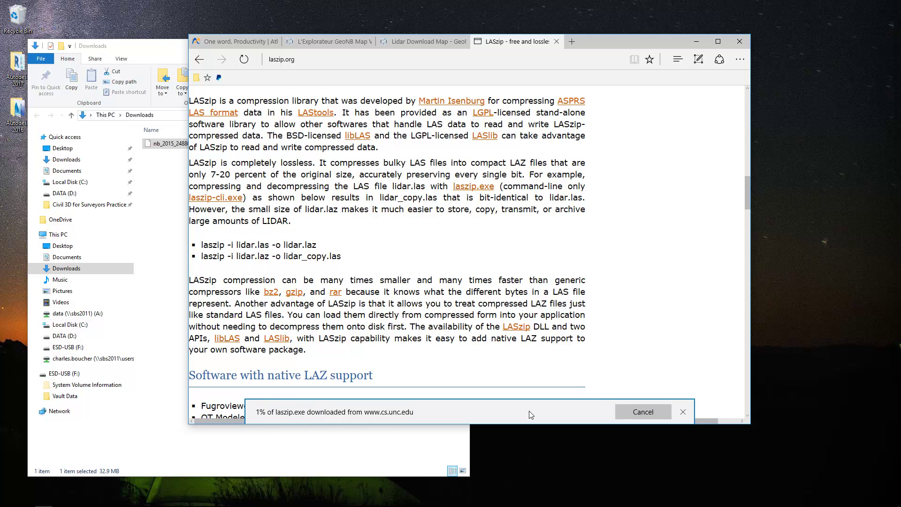
Step: Open the Downloads folder from the browser's download list and select laszip.exe
left_click(740, 60)
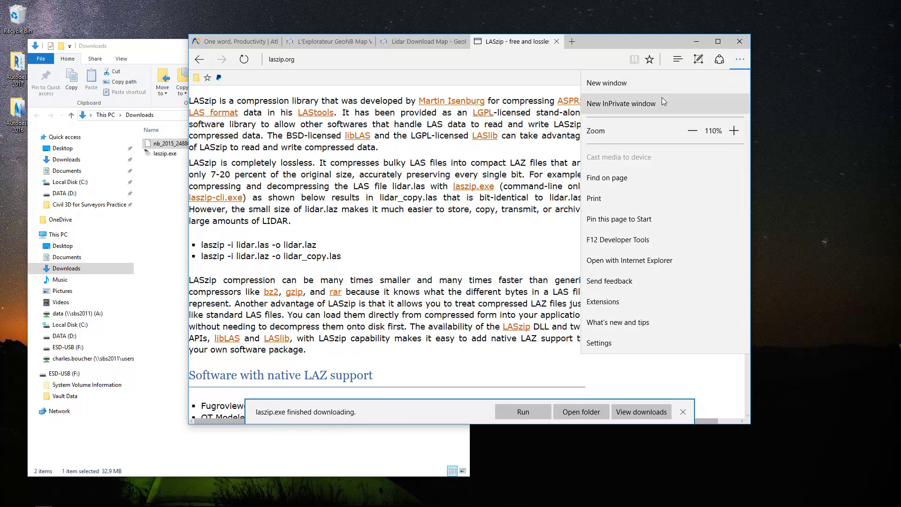
left_click(740, 59)
left_click(679, 60)
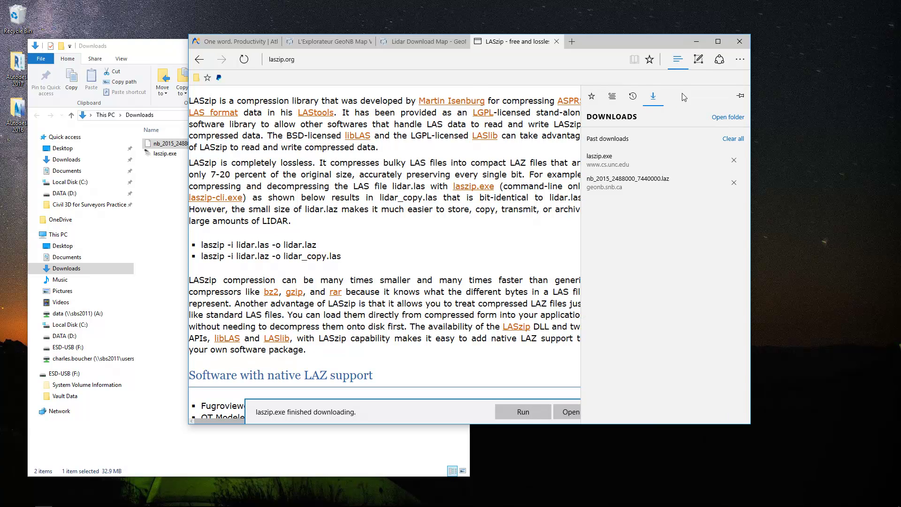
left_click(726, 117)
left_click(187, 155)
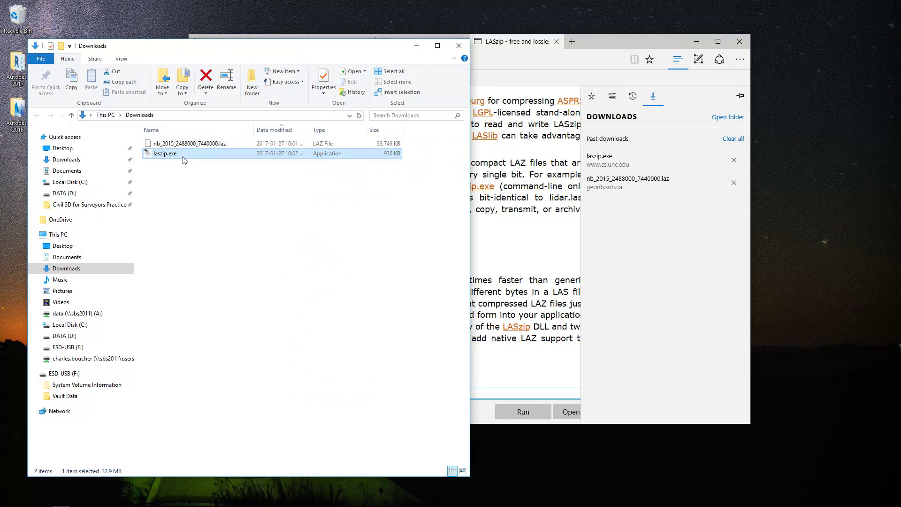
Step: Launch laszip.exe from the Downloads folder and allow it to run
left_click_drag(259, 53, 313, 34)
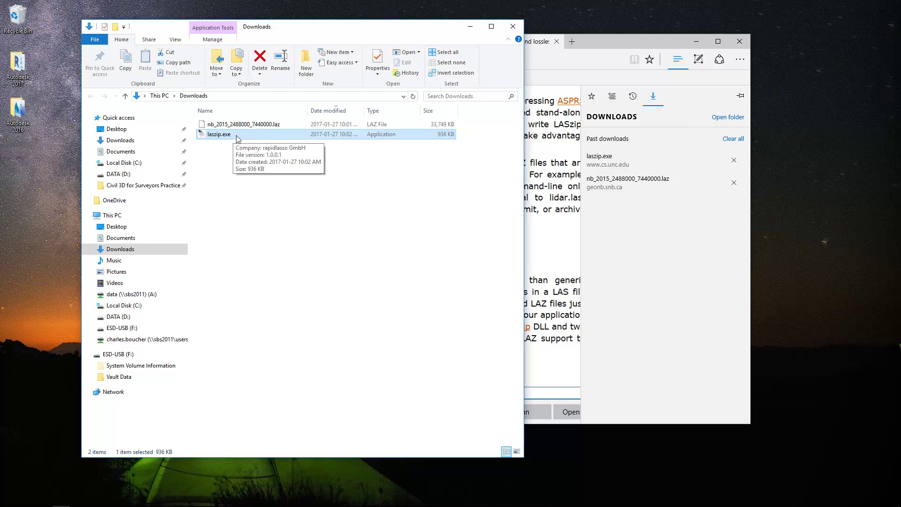
double_click(235, 135)
left_click(483, 268)
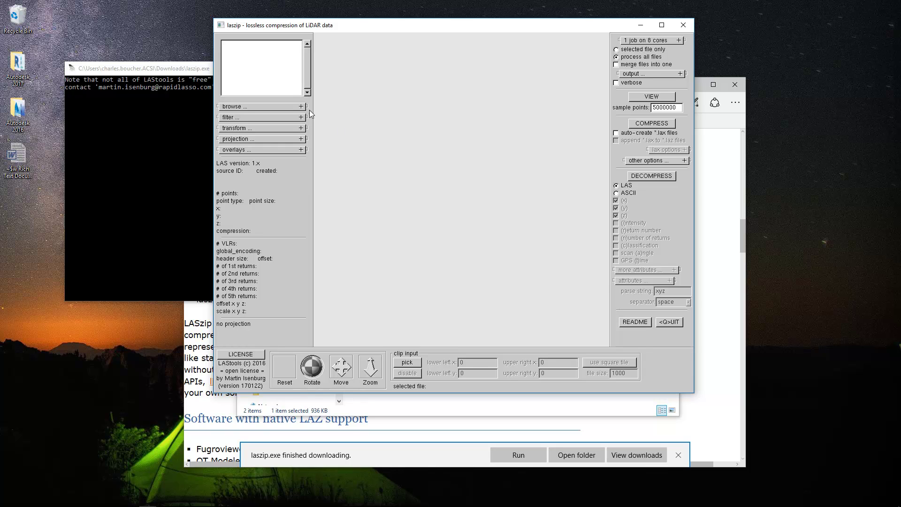
Step: Browse to the Downloads folder in laszip and load the nb_2015_2488000_7440000 LAZ file
left_click(282, 107)
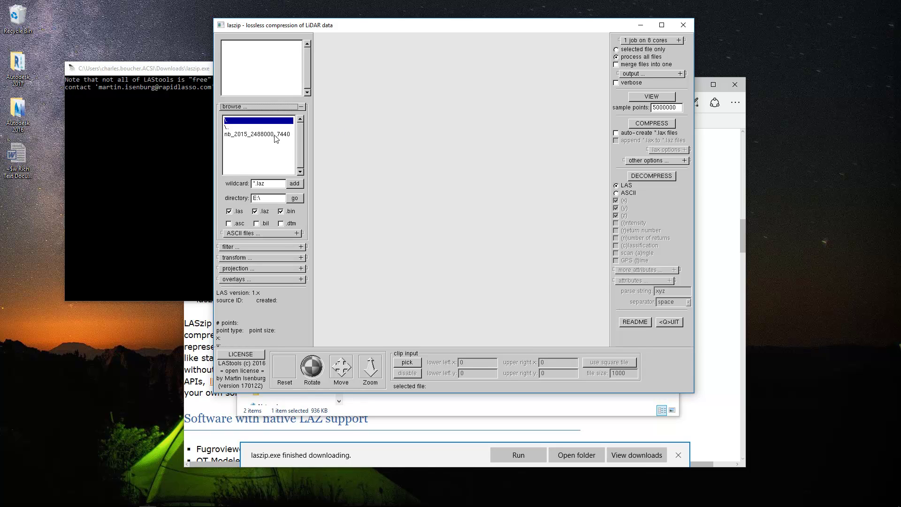
double_click(256, 126)
left_click_drag(300, 128, 301, 137)
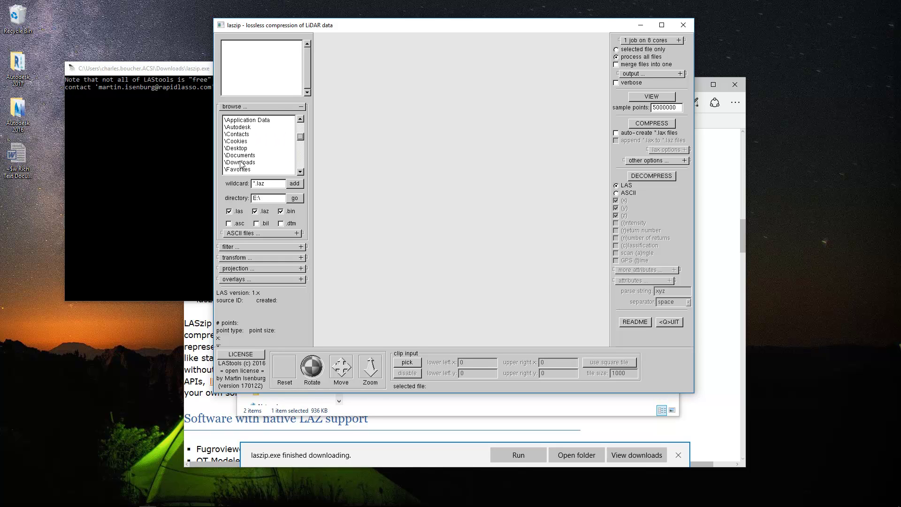
left_click(256, 163)
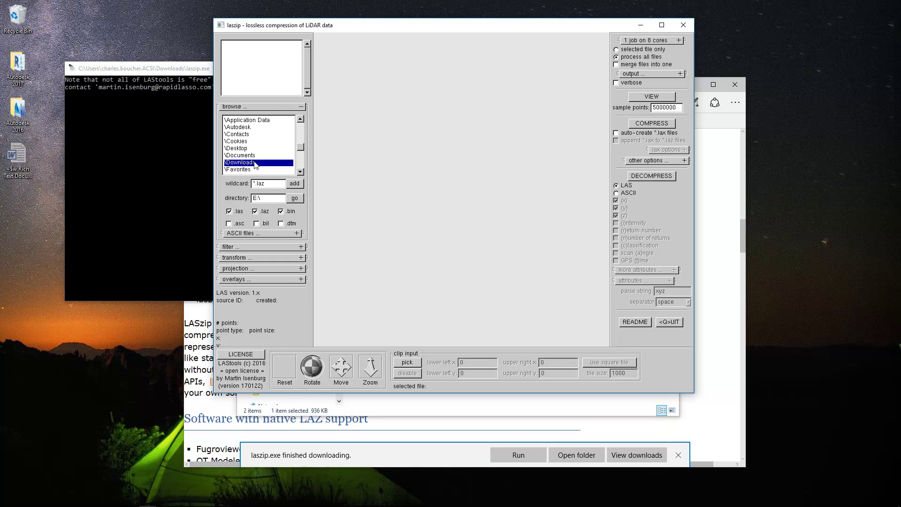
double_click(255, 163)
left_click(271, 135)
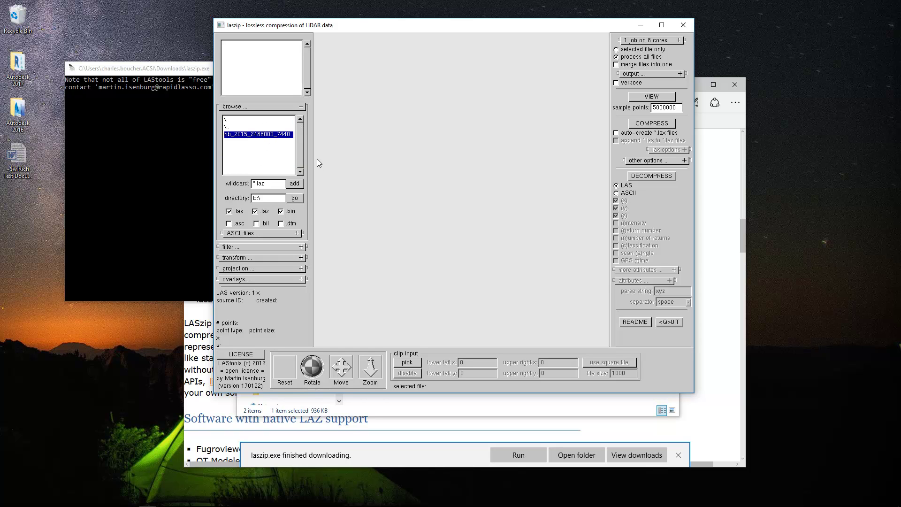
double_click(267, 137)
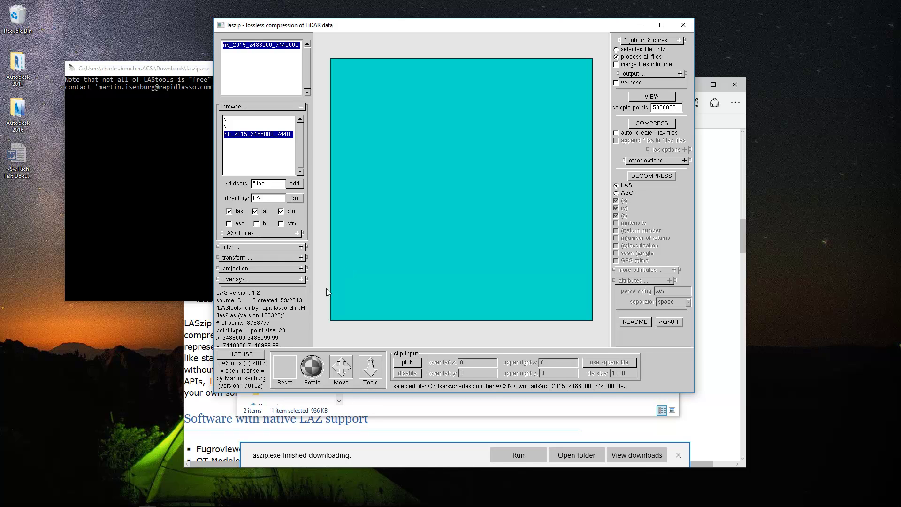
Step: Switch to the Word document and examine the LAS files table, highlighting the sample point's X, Y, Z coordinates and its classification
mouse_move(182, 504)
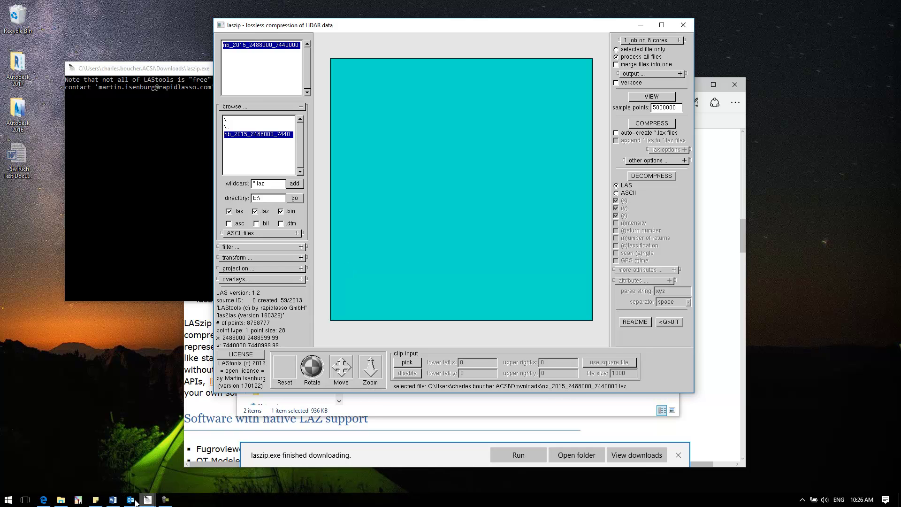
left_click(113, 499)
left_click_drag(502, 107, 521, 77)
left_click(295, 166)
scroll(298, 178, "up", 2)
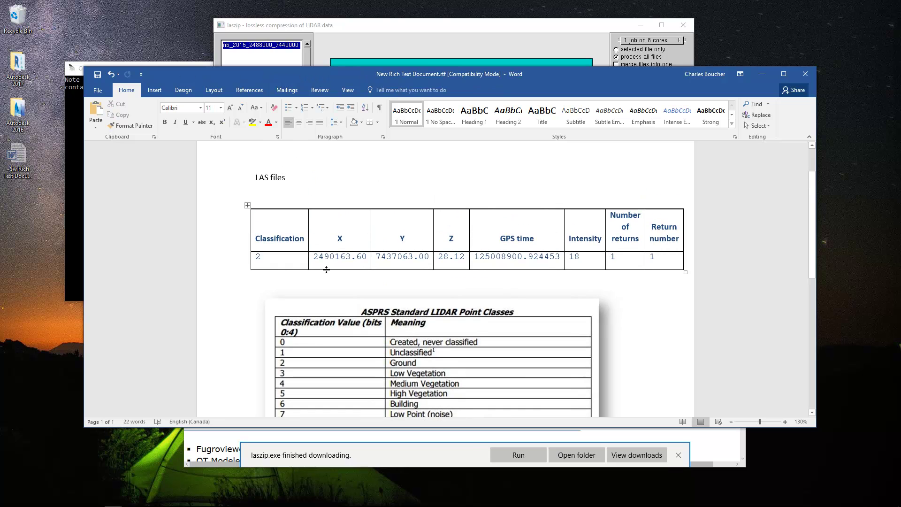
left_click(329, 256)
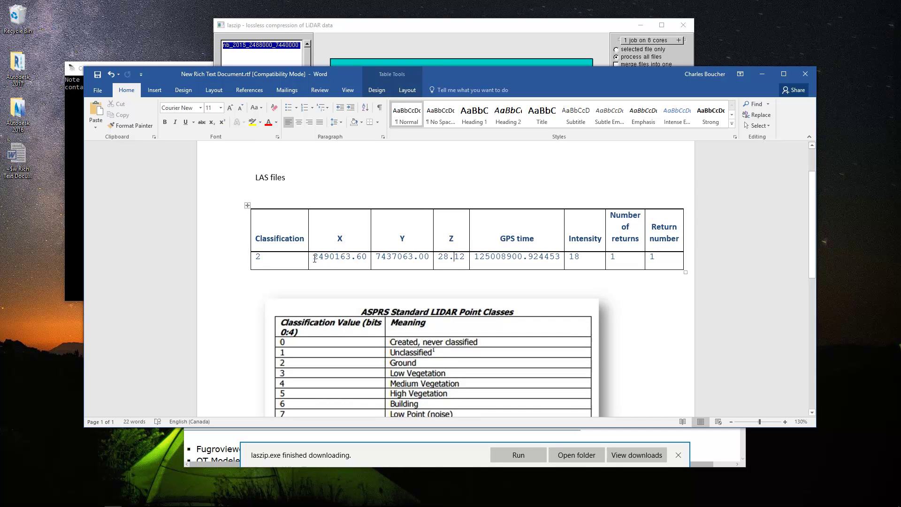
left_click_drag(314, 259, 454, 260)
left_click(456, 263)
left_click(262, 258)
double_click(262, 258)
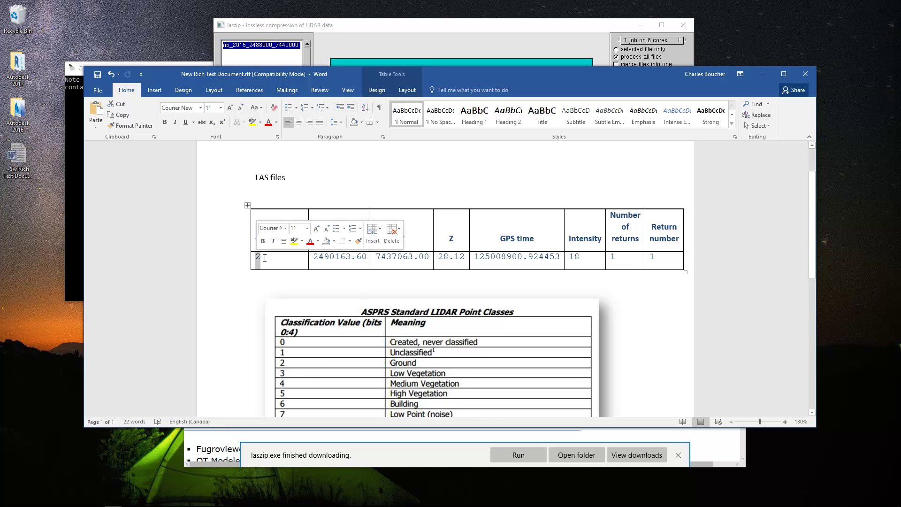
Step: Examine the ASPRS Standard LIDAR Point Classes table for the meaning of each classification value
scroll(298, 257, "down", 3)
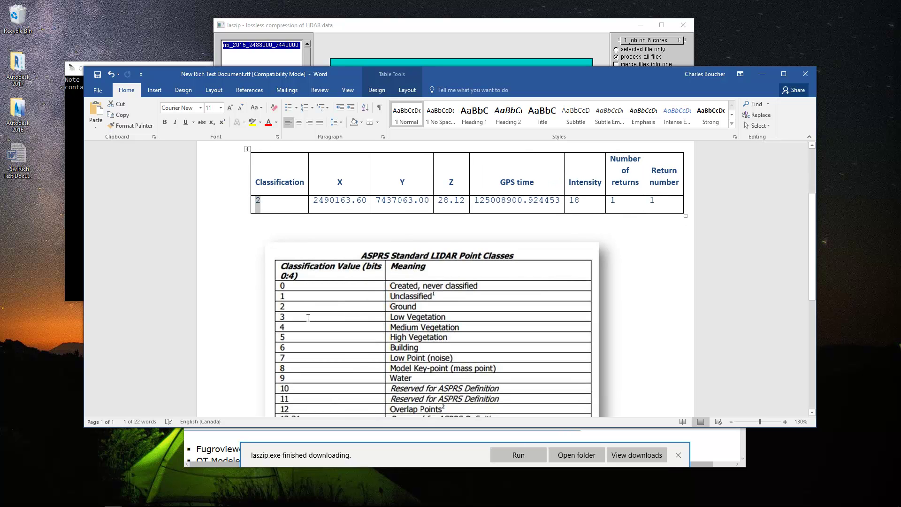
scroll(319, 304, "down", 3)
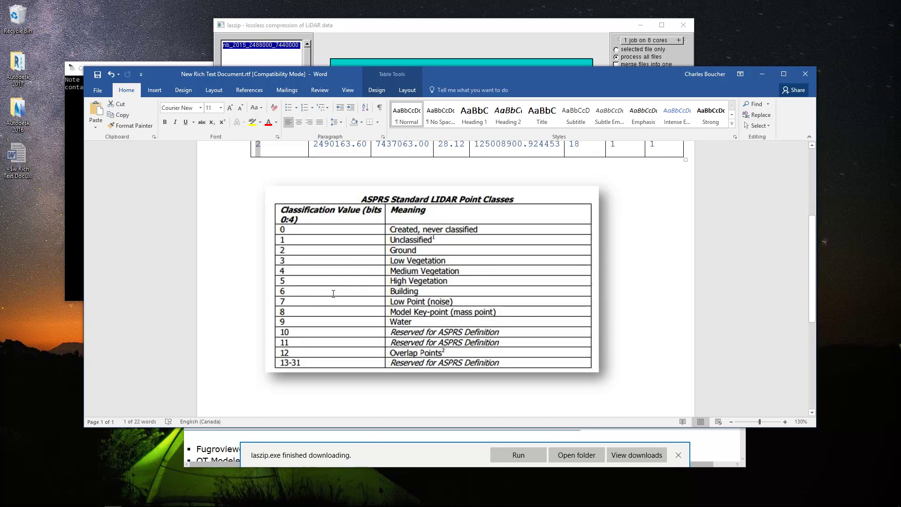
scroll(341, 280, "up", 1)
left_click(399, 289)
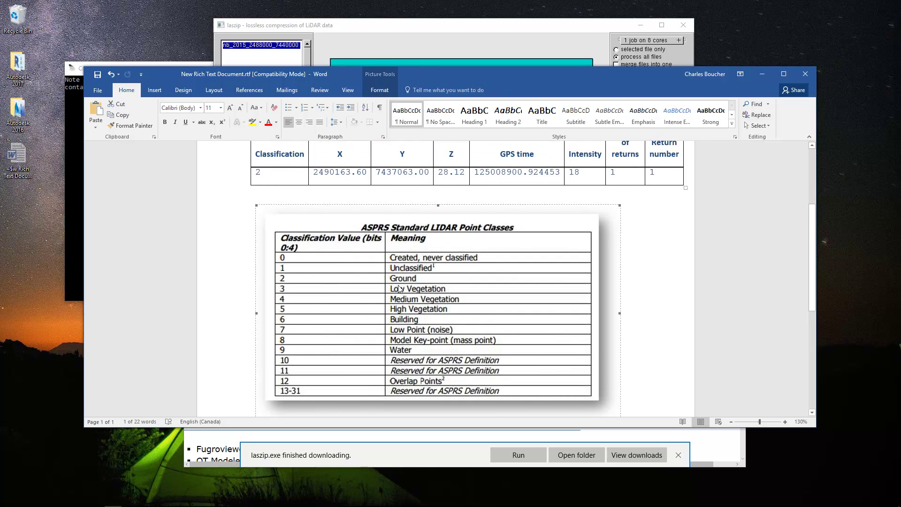
scroll(399, 289, "down", 1)
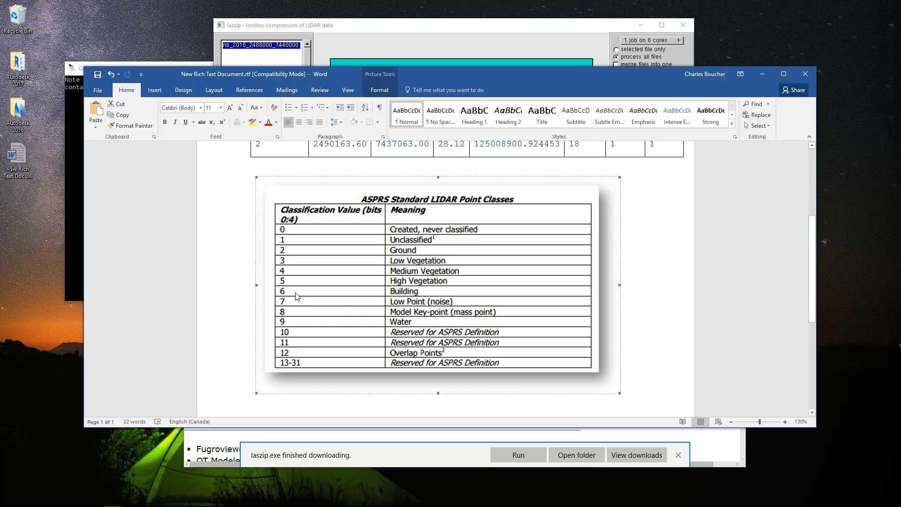
scroll(301, 295, "up", 2)
left_click(368, 223)
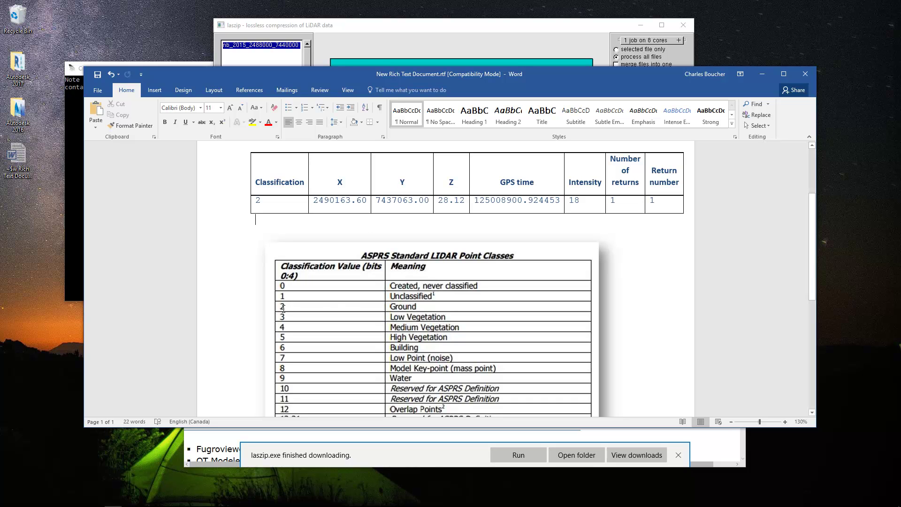
scroll(288, 309, "down", 1)
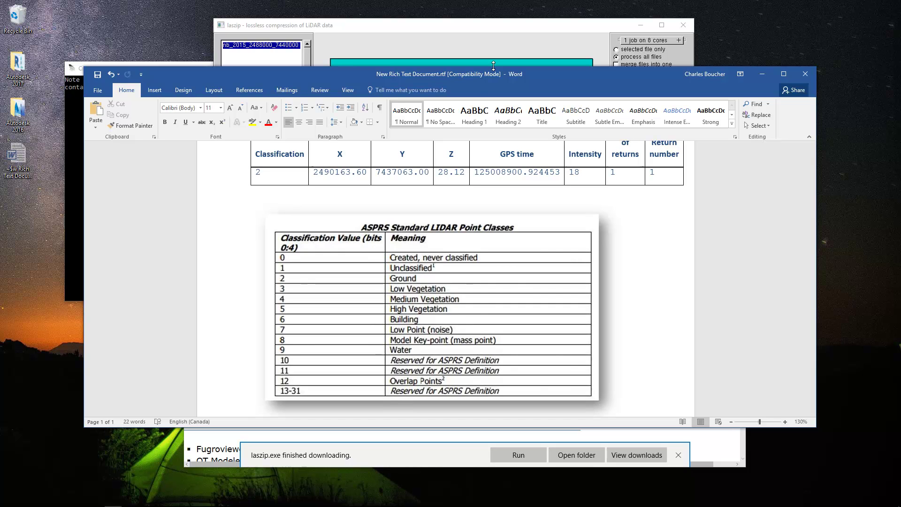
Step: Return to laszip and add a keep_classification filter with value 2 to retain only ground points
left_click_drag(481, 77, 482, 90)
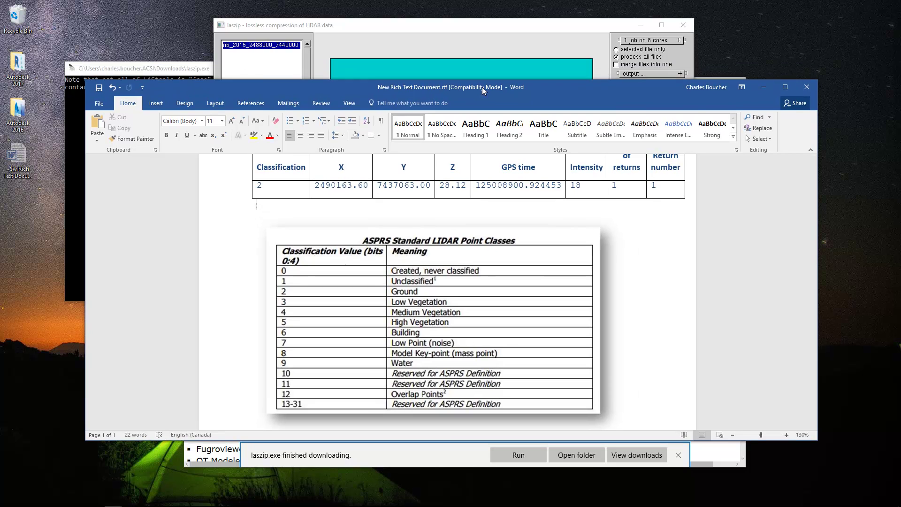
left_click(493, 40)
left_click_drag(484, 29, 491, 25)
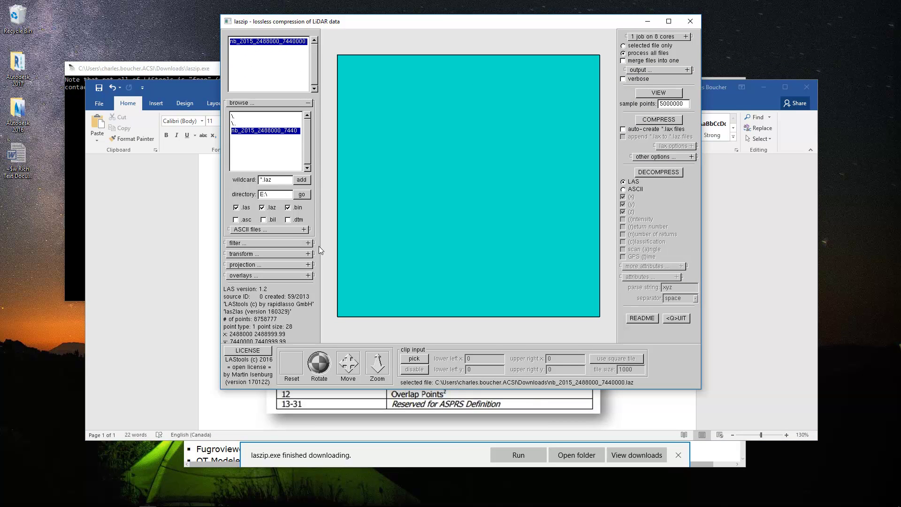
left_click(302, 243)
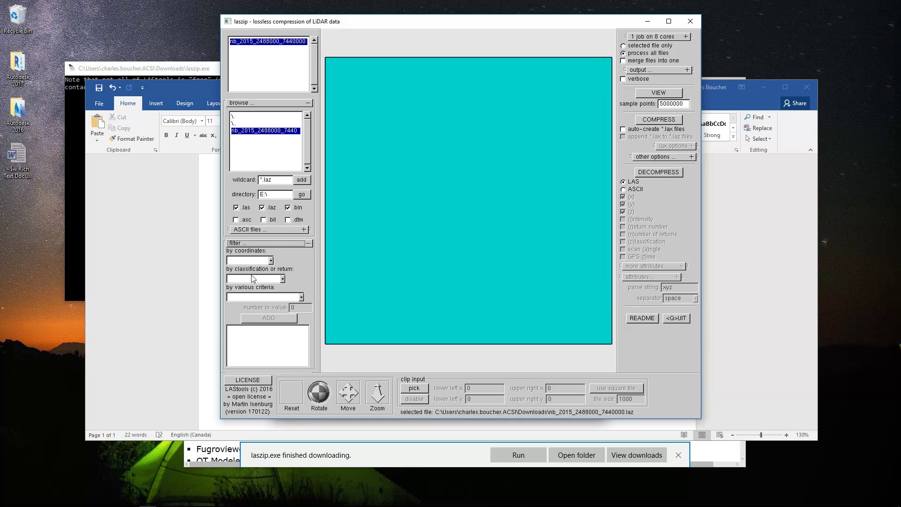
left_click(253, 279)
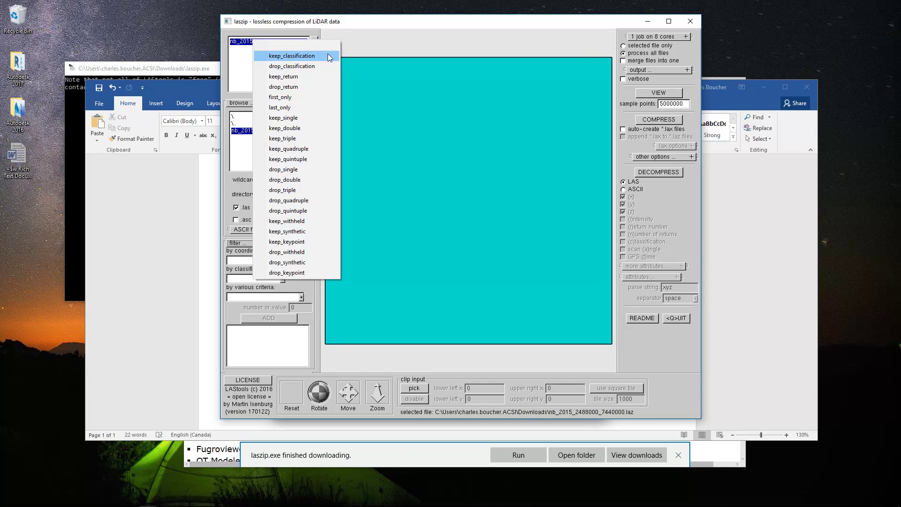
left_click(315, 55)
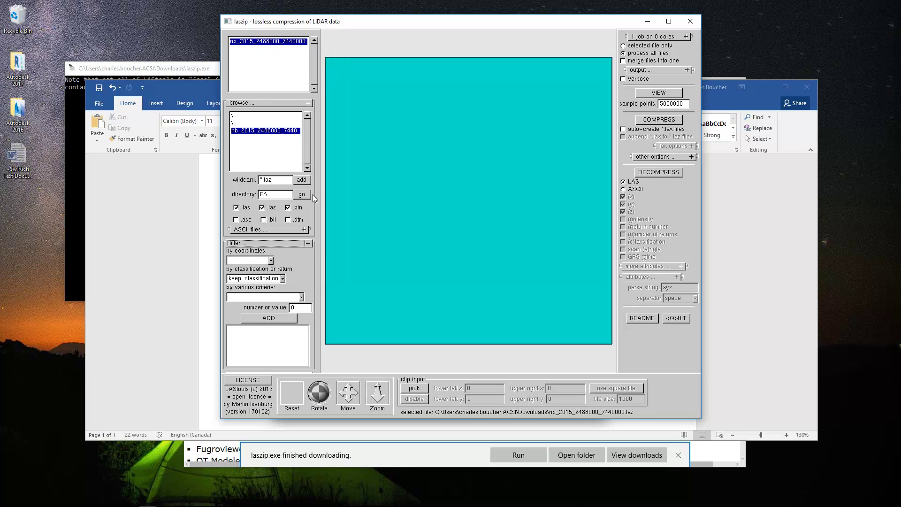
left_click(280, 318)
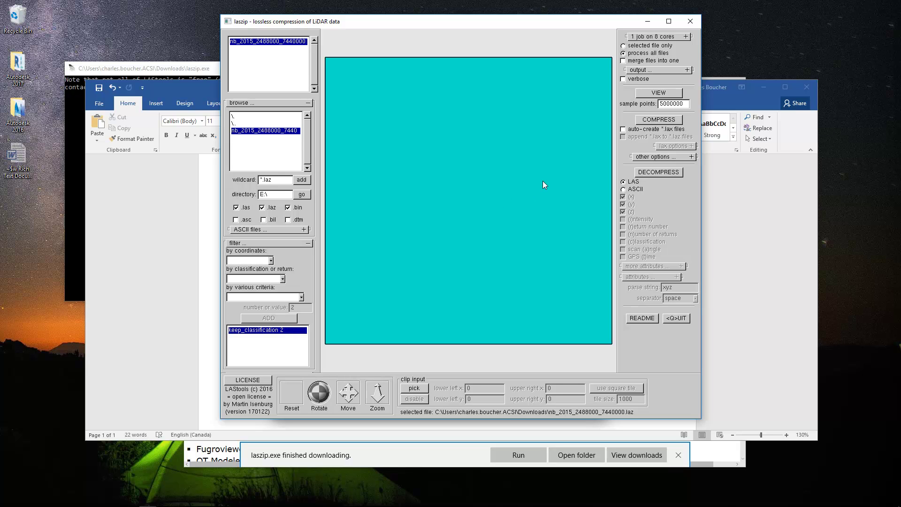
Step: Decompress the loaded tile to LAS format with the classification filter applied
left_click(628, 184)
left_click(659, 172)
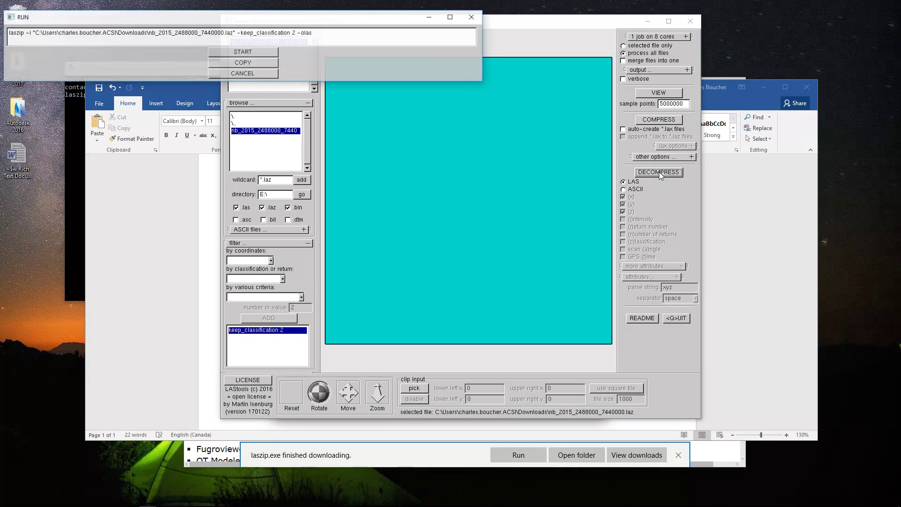
left_click_drag(368, 17, 588, 91)
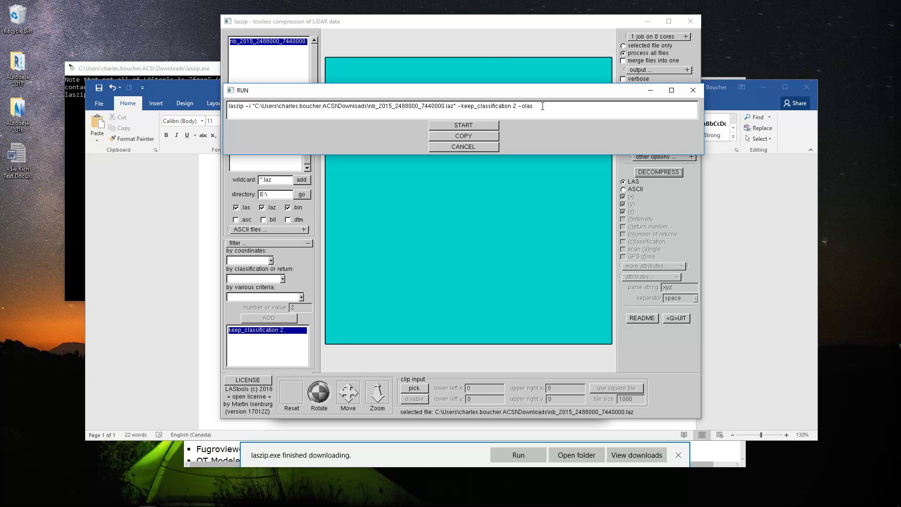
left_click(470, 125)
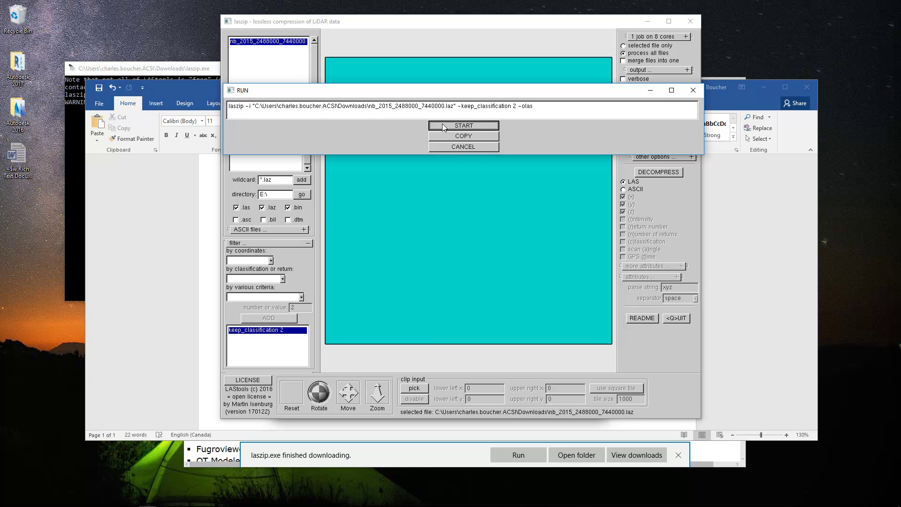
left_click(441, 125)
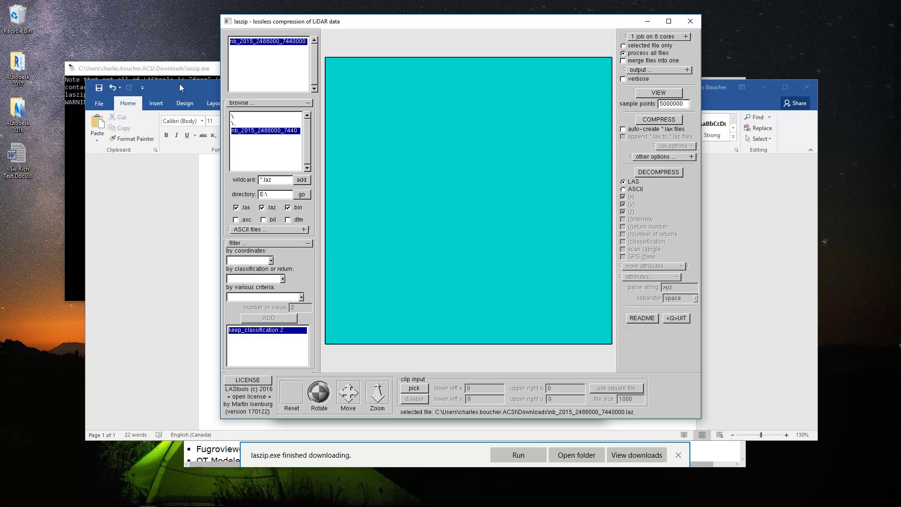
Step: Switch to the Downloads folder in File Explorer and select nb_2015_2488000_7440000.las
mouse_move(242, 505)
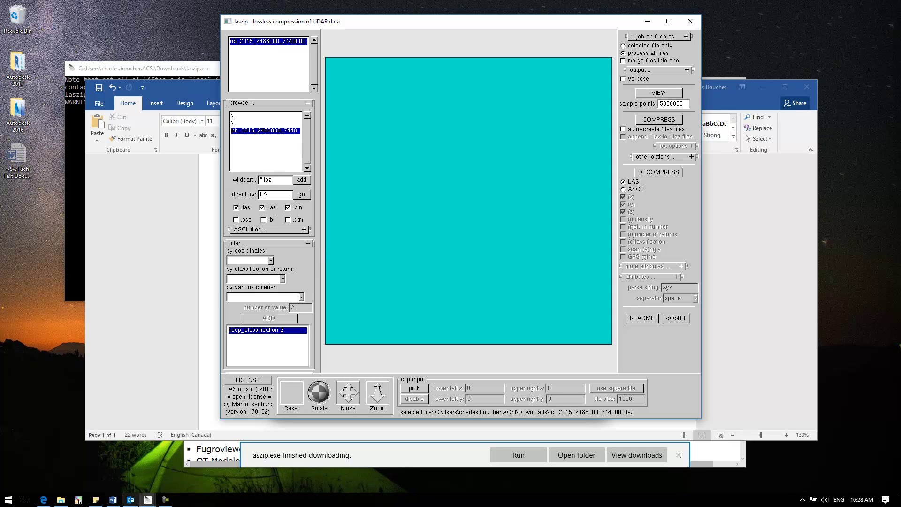
left_click(61, 499)
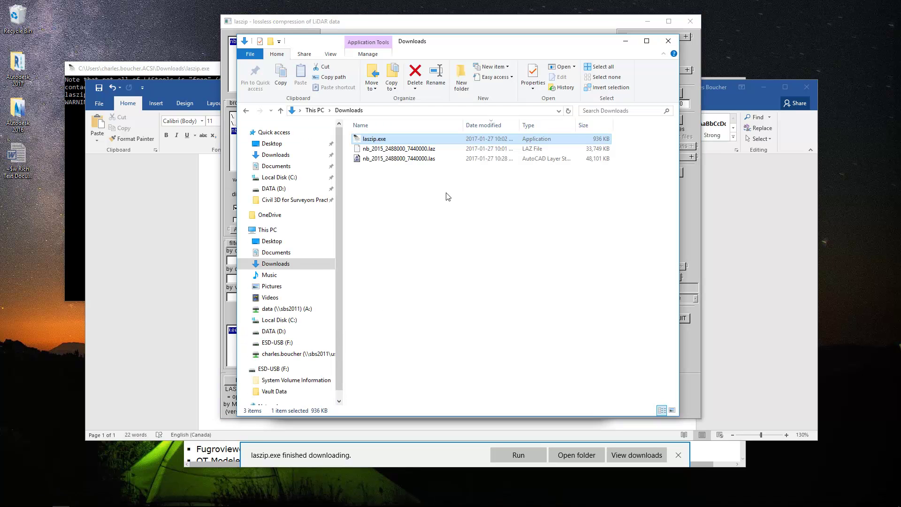
left_click(430, 162)
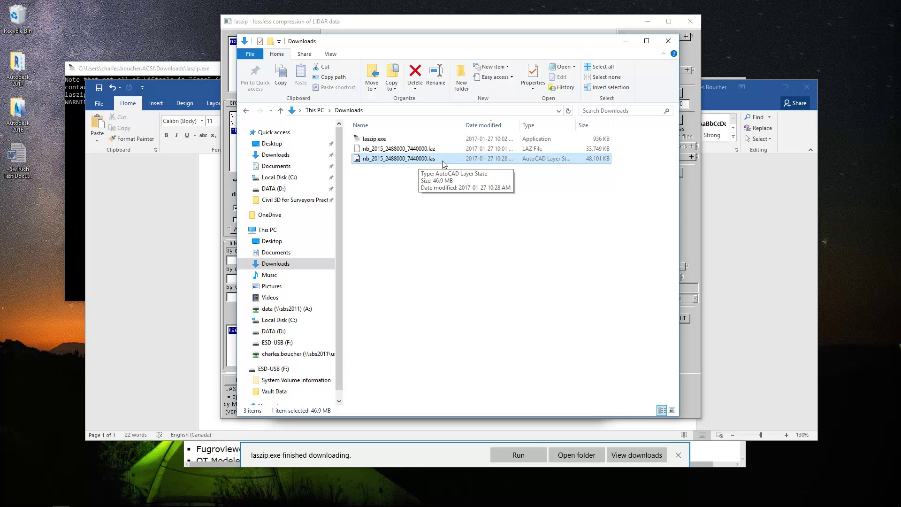
left_click_drag(436, 45, 392, 50)
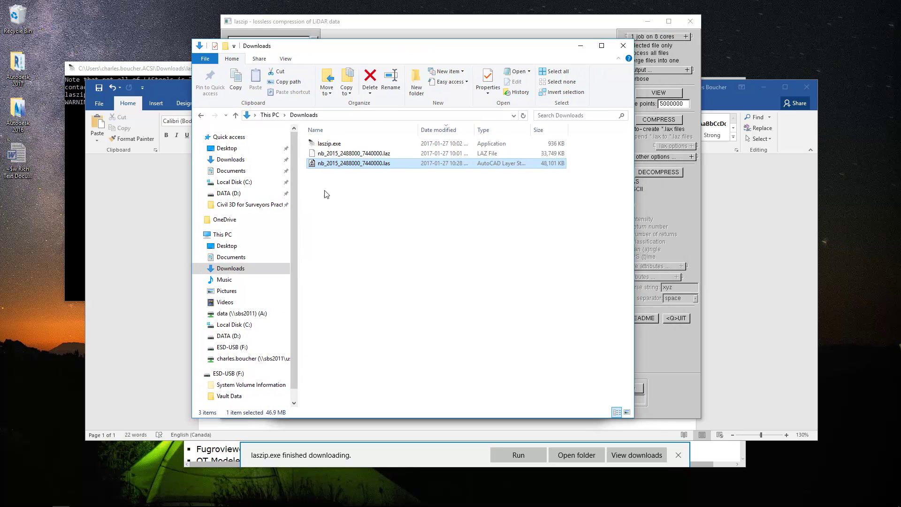
left_click(425, 281)
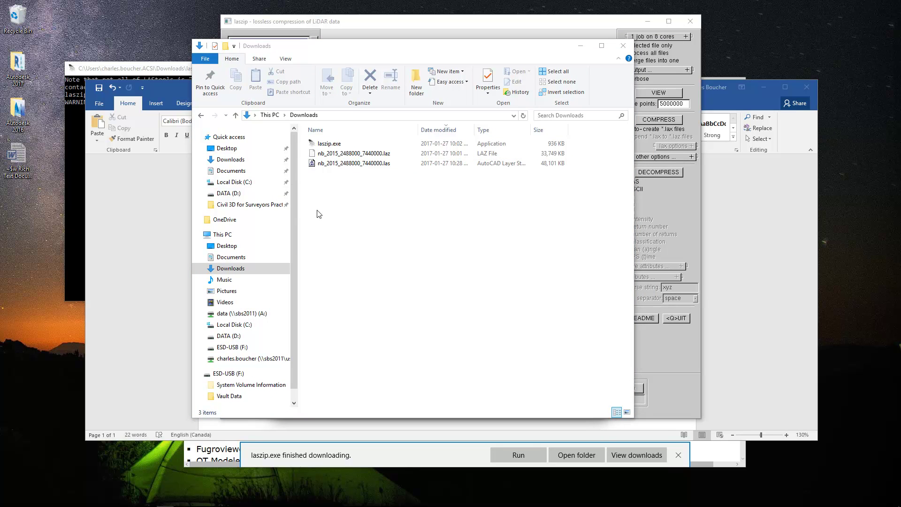
left_click(368, 166)
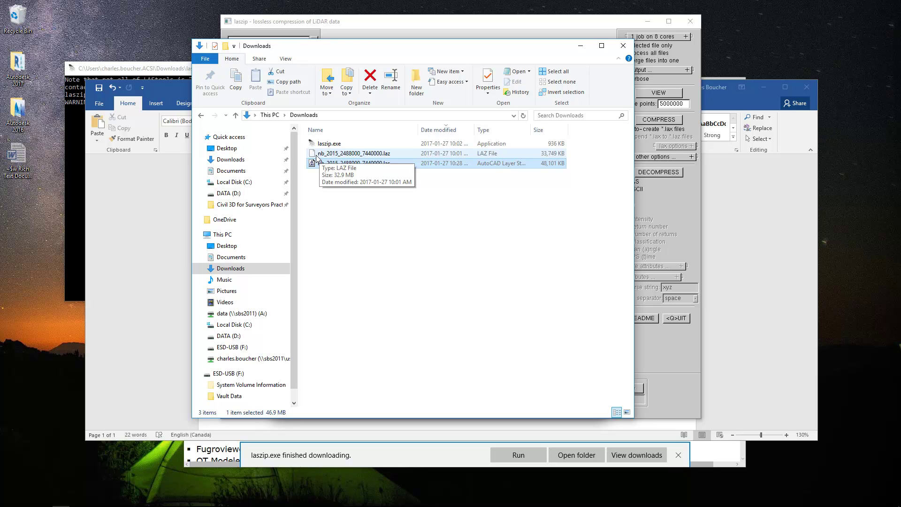
Step: Open the Autodesk 2017 desktop folder, launch Autodesk ReCap 360 and close the folder window
double_click(18, 68)
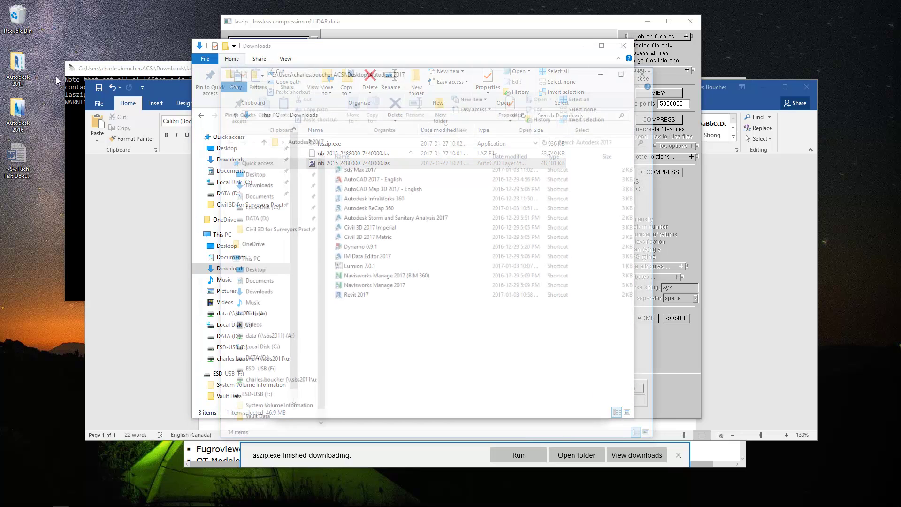
left_click(403, 208)
left_click(648, 70)
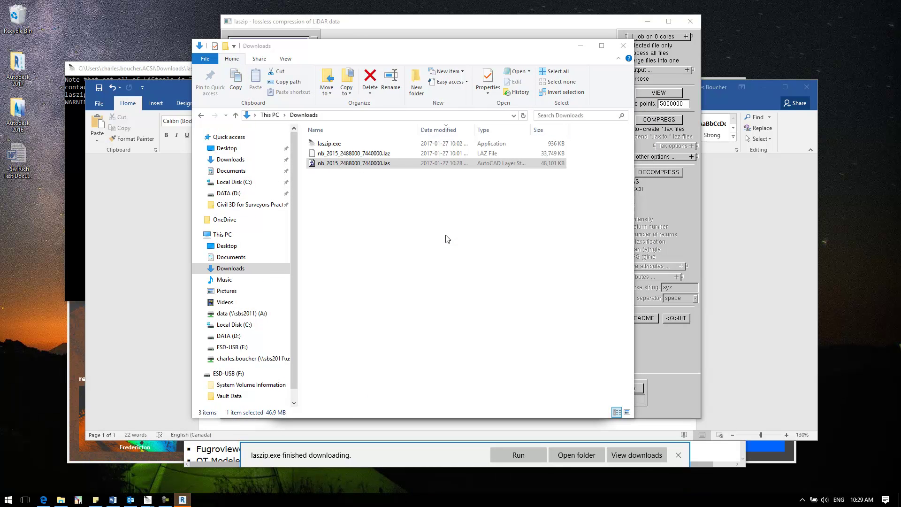
Step: Switch to Autodesk ReCap 360 Pro, dismiss its welcome message and reposition the window
left_click_drag(446, 51, 446, 26)
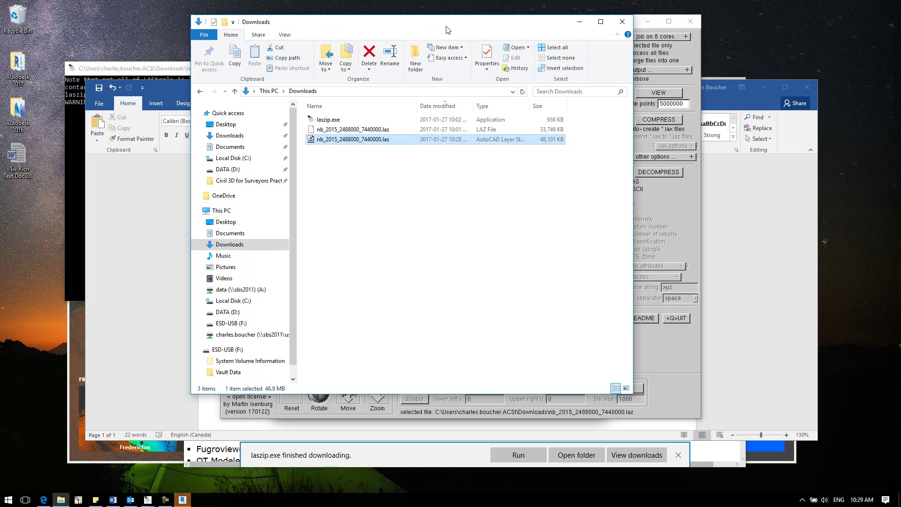
left_click(182, 499)
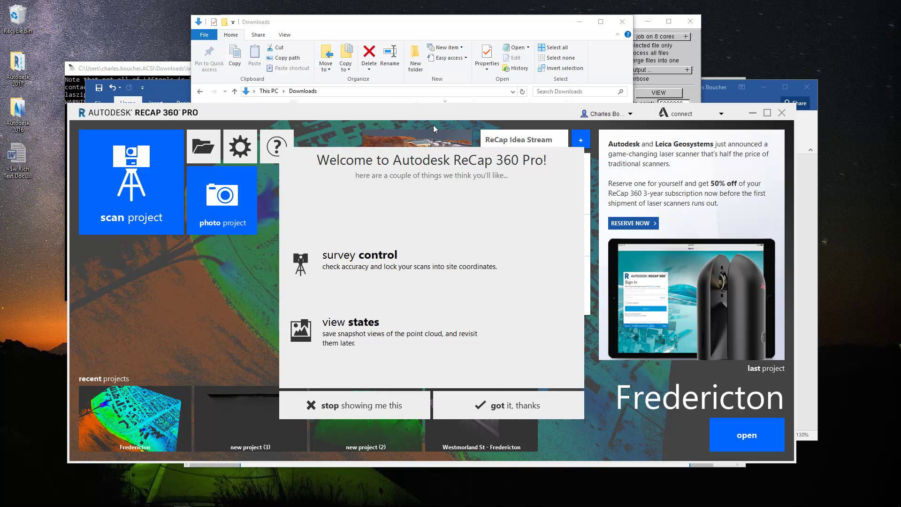
left_click(496, 398)
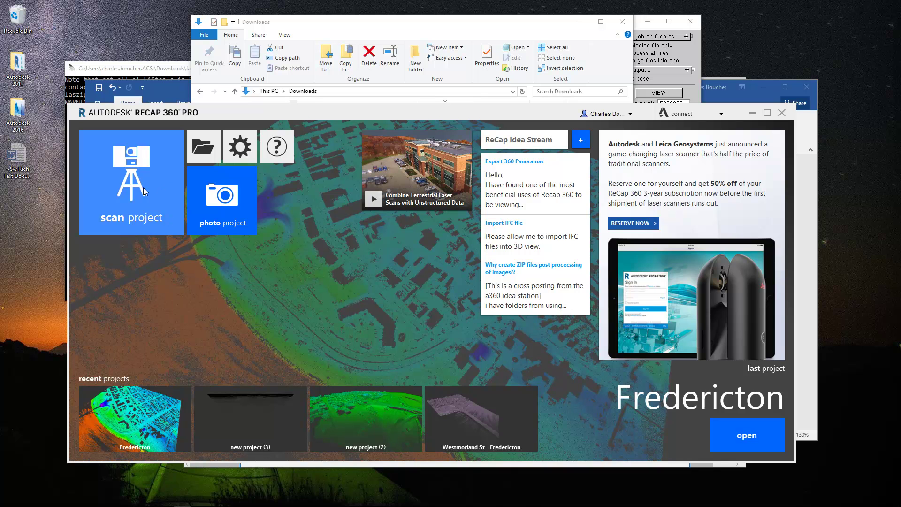
left_click_drag(231, 112, 226, 75)
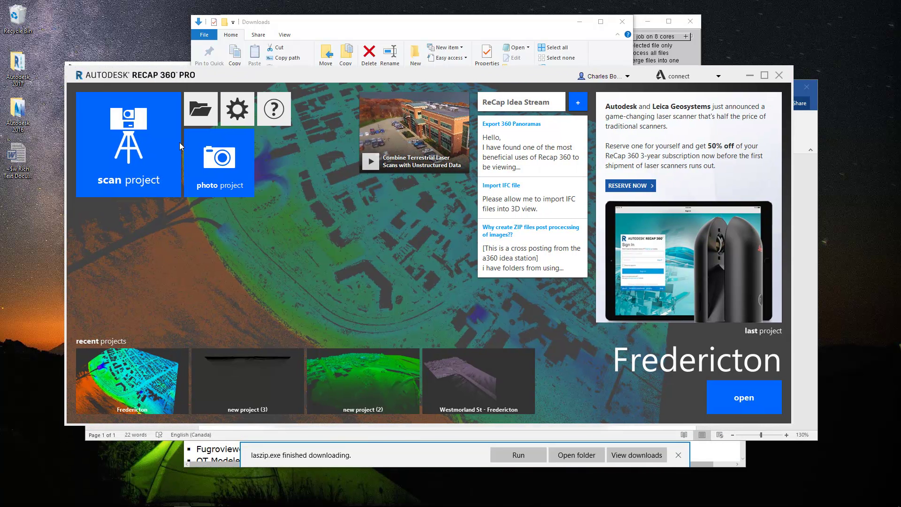
Step: Create a new scan project named Lidar from GeoNB in C:\Recap Projects
left_click(133, 149)
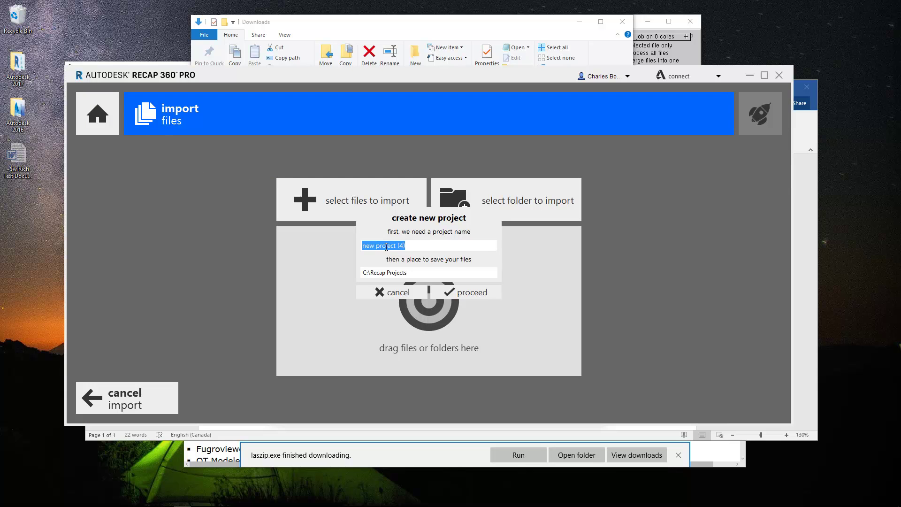
left_click_drag(406, 248, 357, 248)
type("Fr")
type("Lidar from GeoNB")
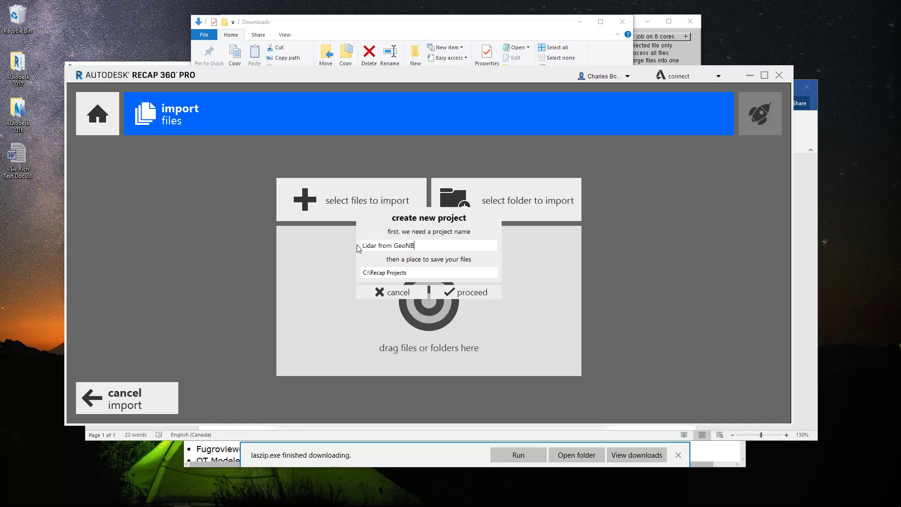
left_click(462, 293)
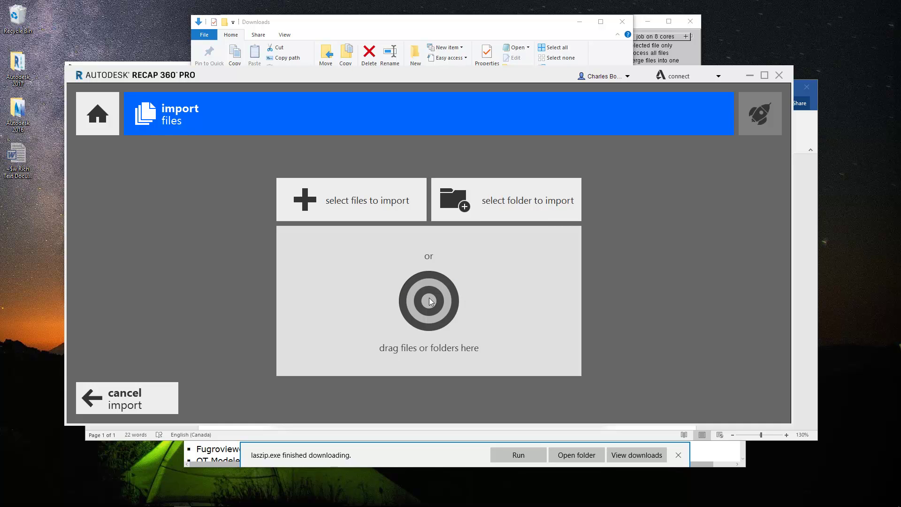
Step: Import nb_2015_2488000_7440000.las from the Downloads folder and index the scan
left_click(366, 207)
left_click(107, 254)
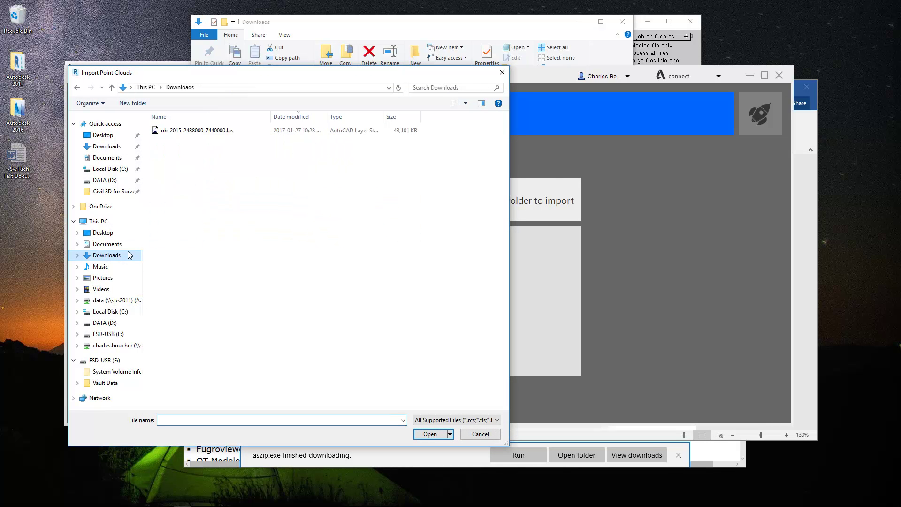
left_click(213, 131)
left_click(428, 433)
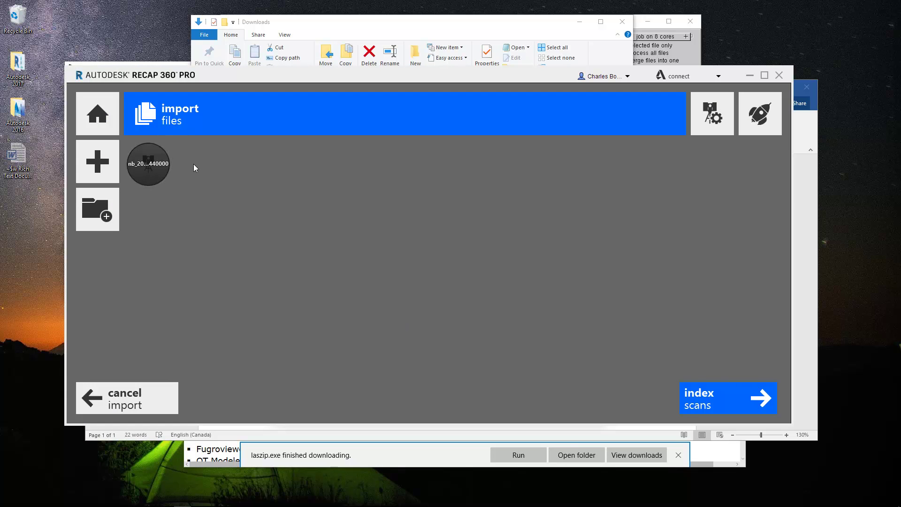
left_click(685, 393)
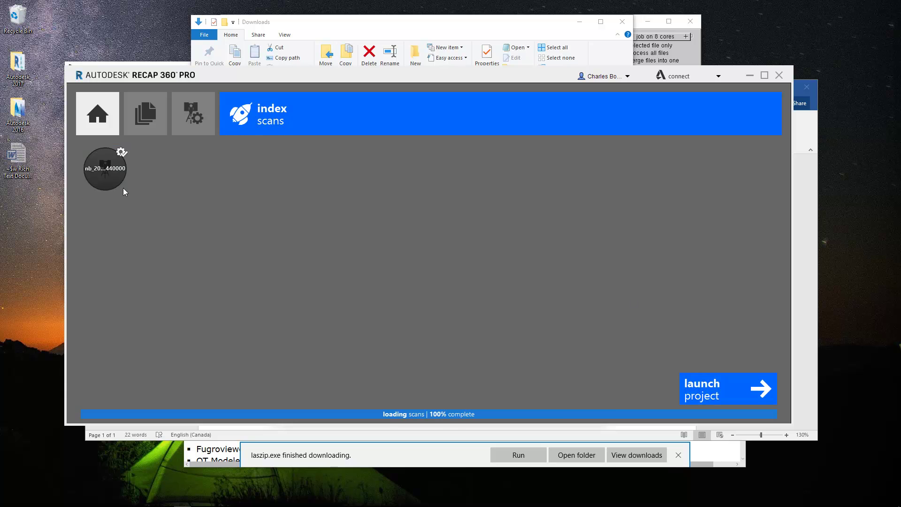
Step: Launch the project and color the point cloud by elevation
left_click(715, 389)
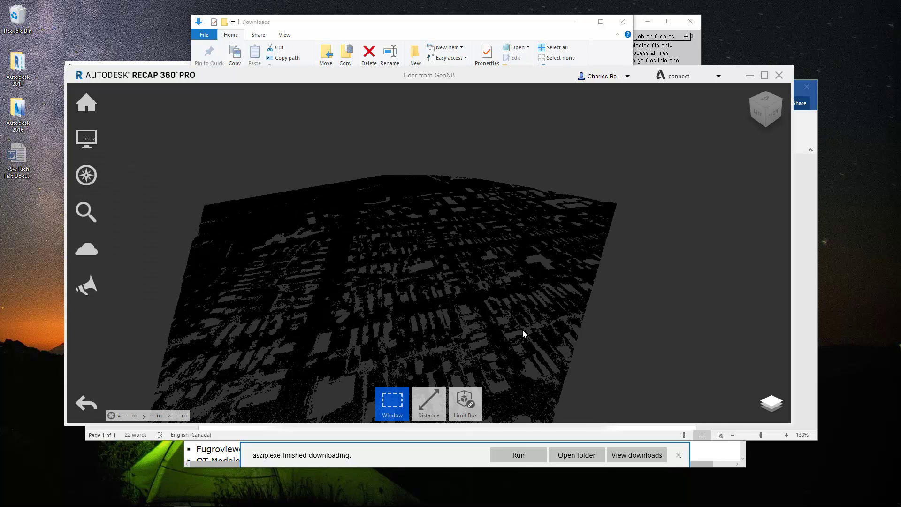
left_click_drag(533, 251, 308, 209)
scroll(367, 301, "up", 2)
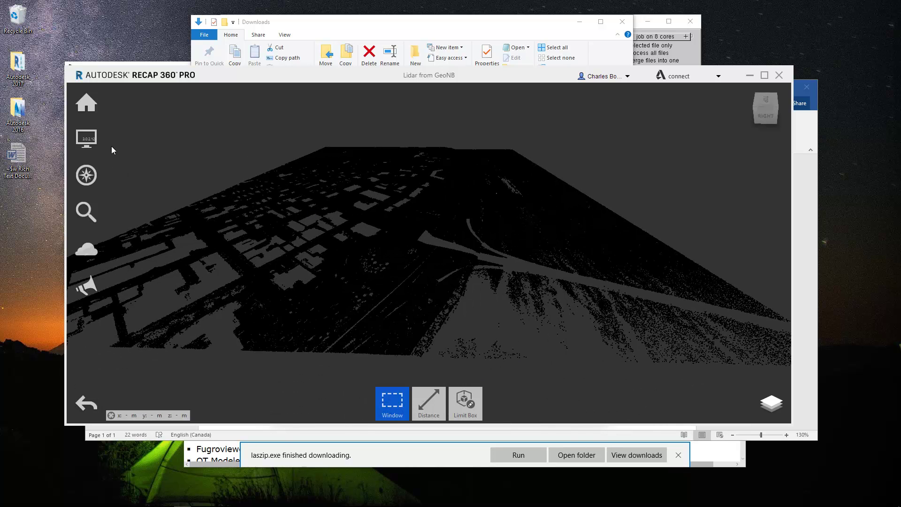
mouse_move(87, 141)
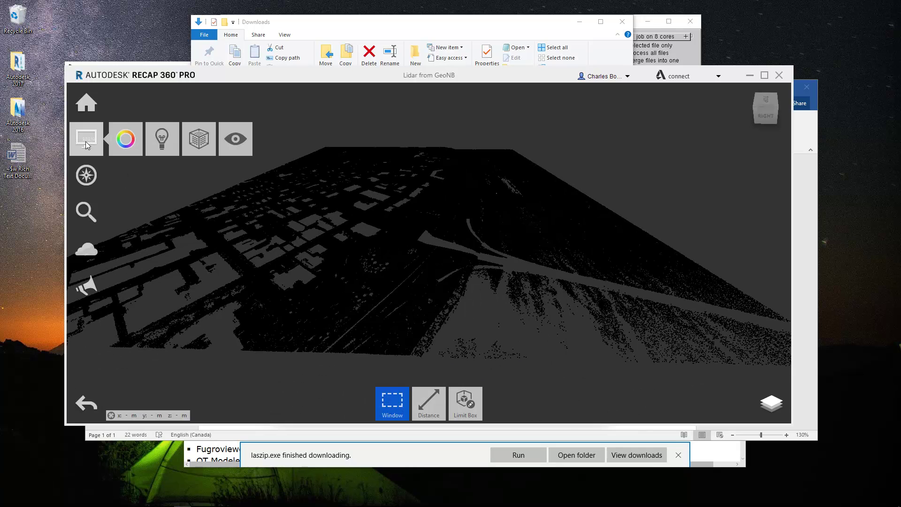
mouse_move(122, 153)
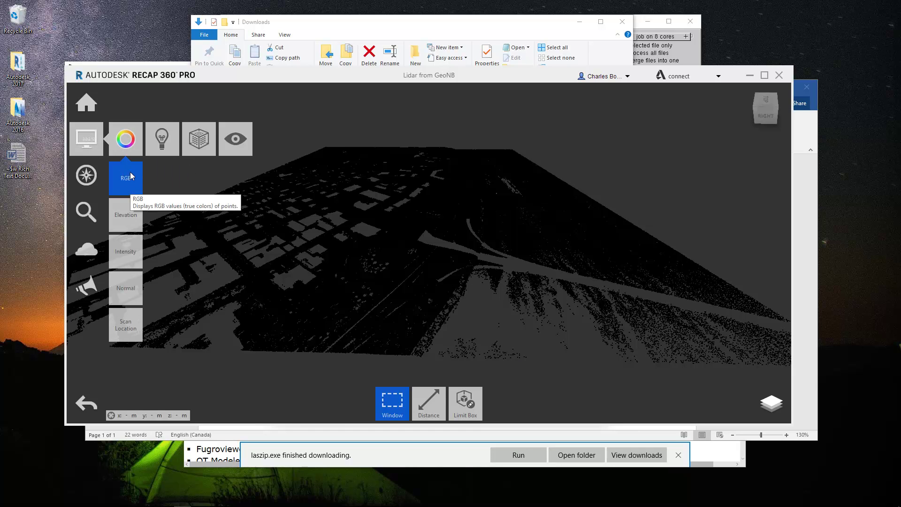
left_click(124, 214)
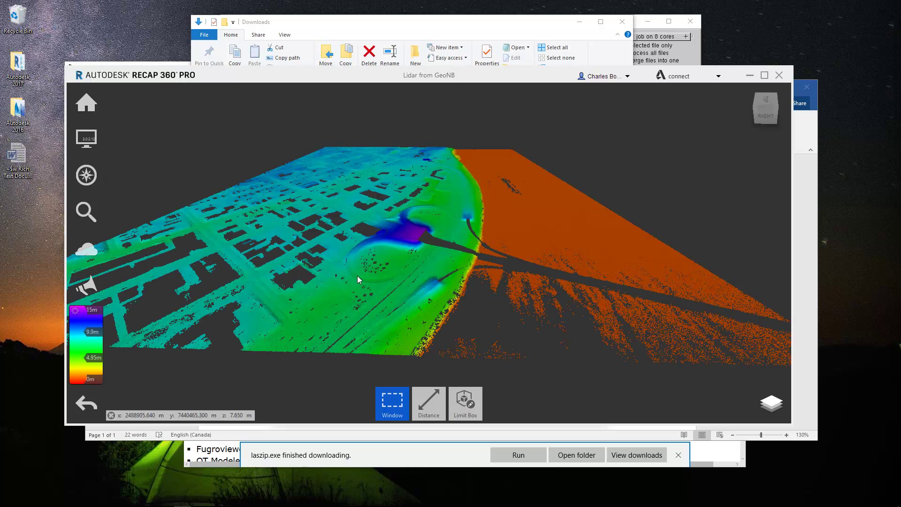
Step: Examine the elevation-colored ground points around the bridge approach, the city blocks and the river
scroll(476, 278, "up", 5)
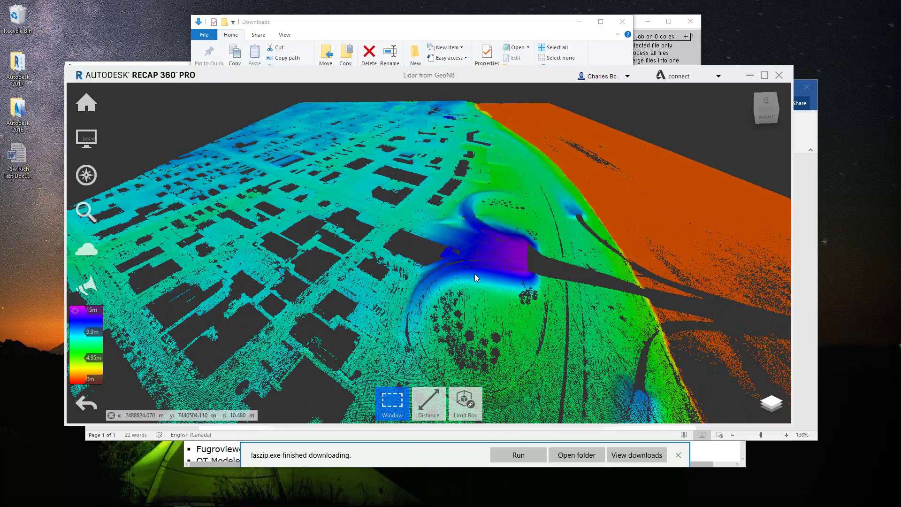
left_click_drag(483, 266, 471, 279)
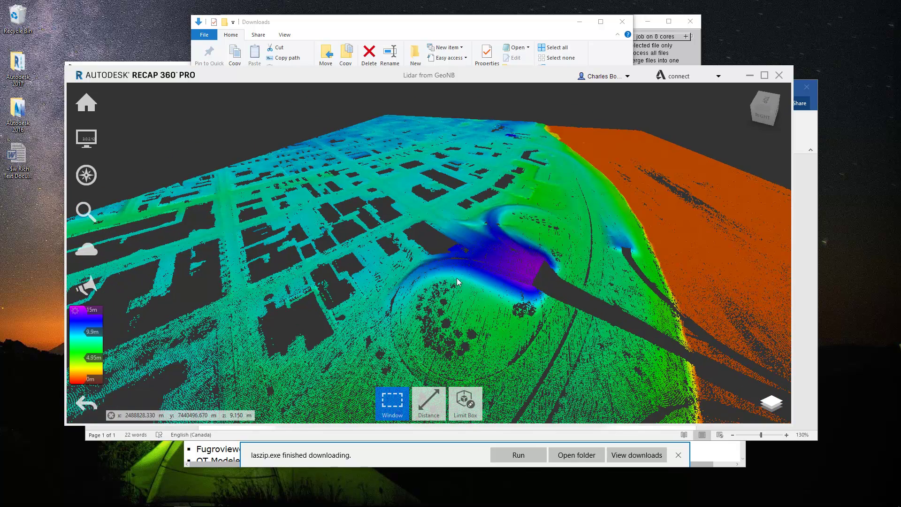
scroll(481, 294, "down", 3)
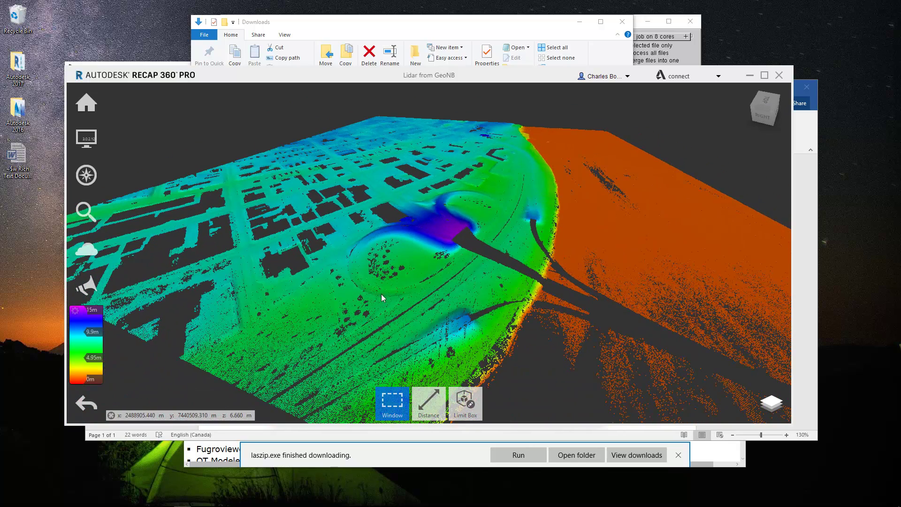
middle_click_drag(291, 285, 375, 312)
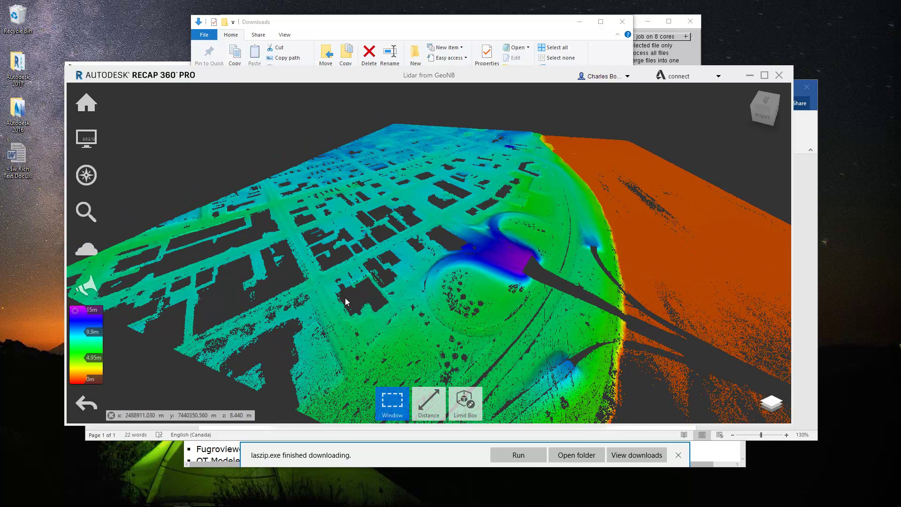
middle_click_drag(390, 291, 404, 310)
mouse_move(404, 310)
left_mouse_down()
mouse_move(465, 285)
mouse_move(477, 250)
mouse_move(452, 270)
mouse_move(455, 333)
mouse_move(468, 282)
mouse_move(466, 261)
mouse_move(436, 353)
mouse_move(425, 308)
mouse_move(439, 282)
mouse_move(332, 302)
mouse_move(443, 304)
mouse_move(395, 247)
left_mouse_up()
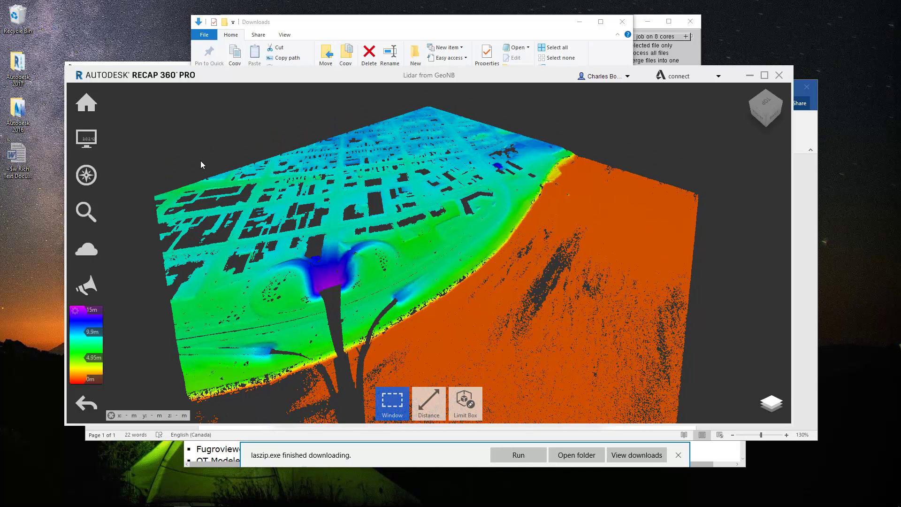
Step: Save the project as Lidar from GeoNB.rcp in the Recap Projects folder, replacing the existing file
mouse_move(89, 101)
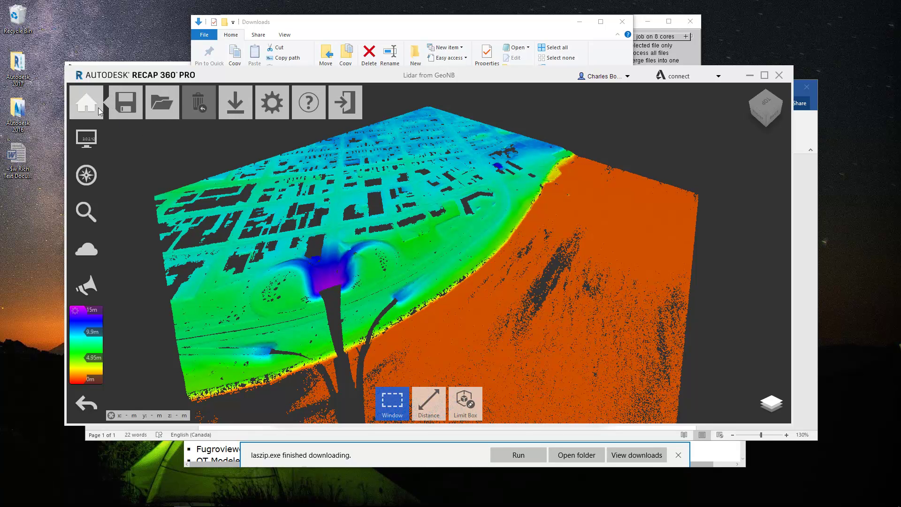
mouse_move(125, 107)
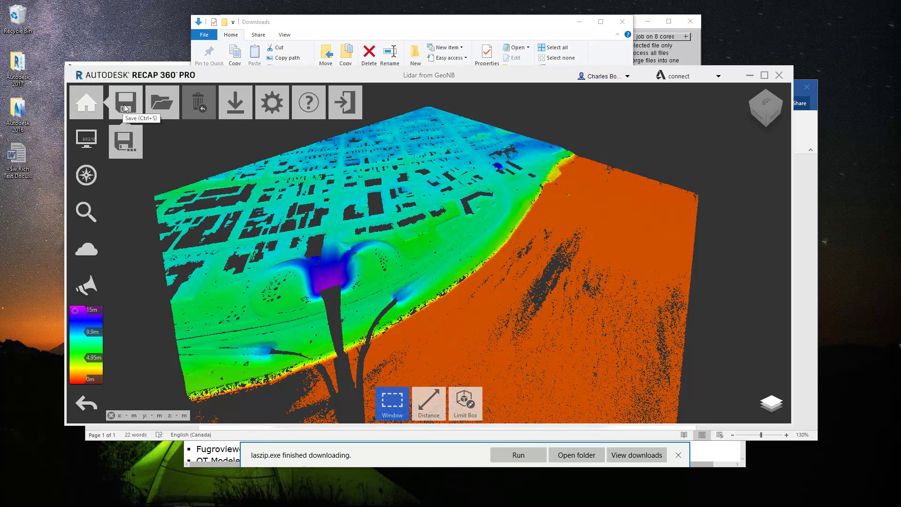
left_click(125, 141)
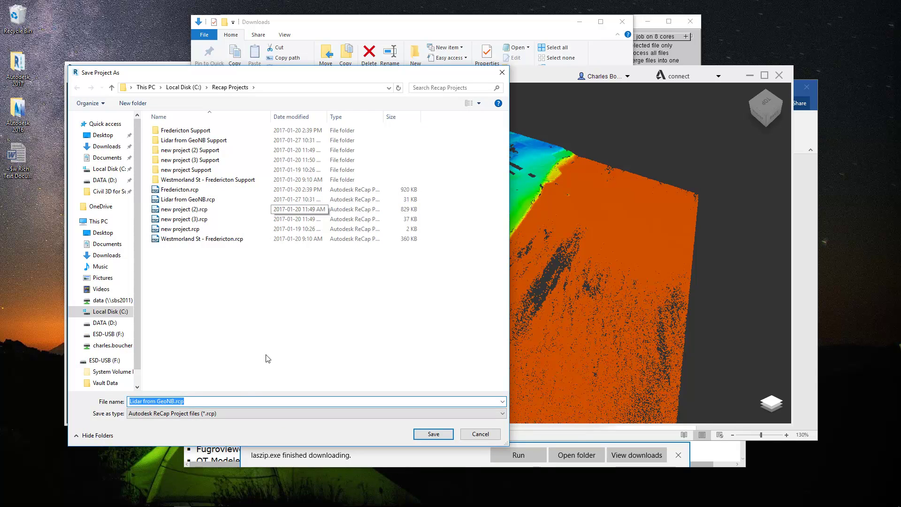
left_click(186, 402)
left_click_drag(175, 401, 183, 402)
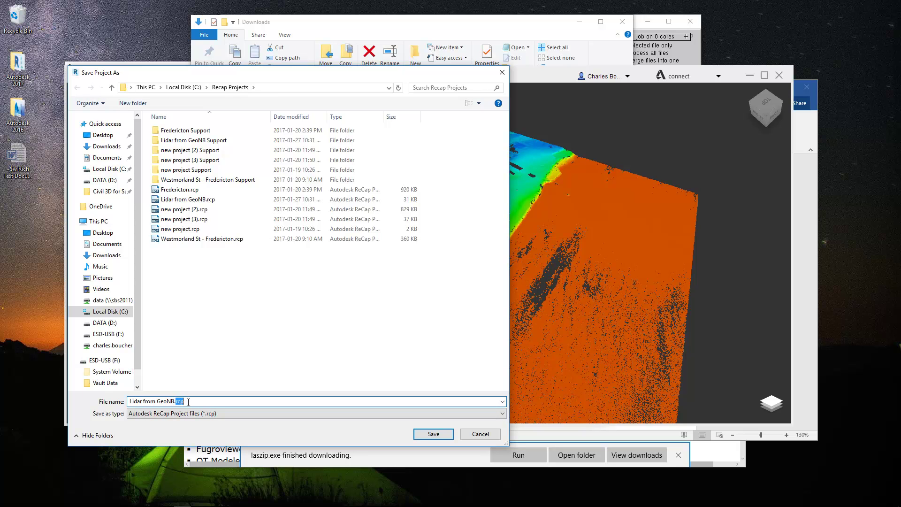
left_click_drag(309, 74, 335, 50)
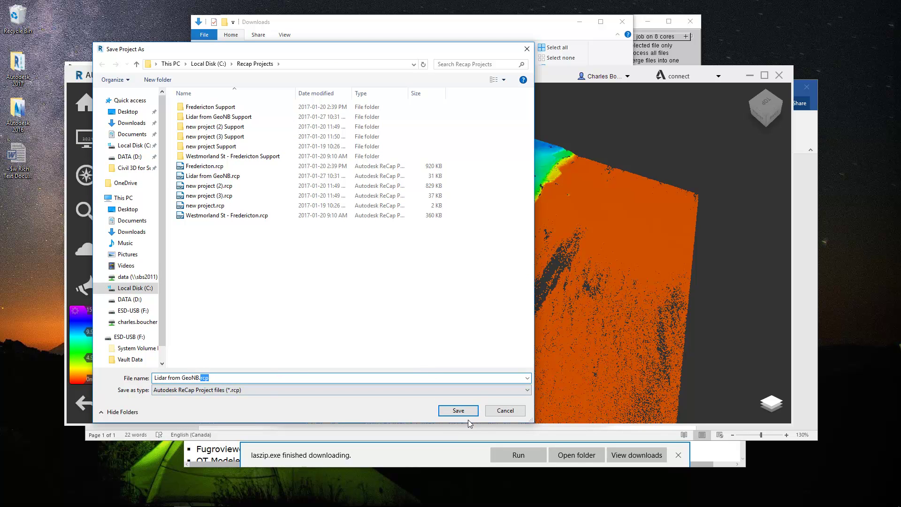
left_click(459, 411)
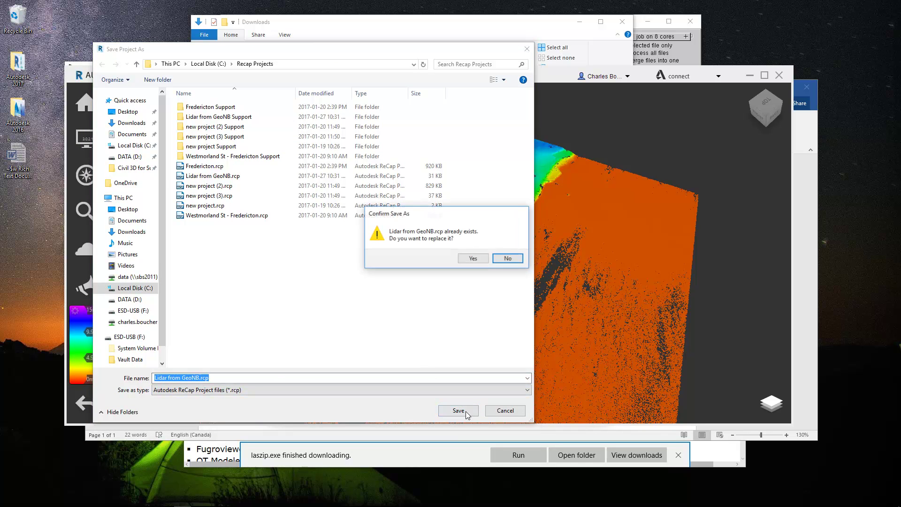
left_click(474, 260)
Step: Open the Autodesk 2017 desktop folder and launch Civil 3D 2017 Metric
middle_click_drag(404, 264, 421, 269)
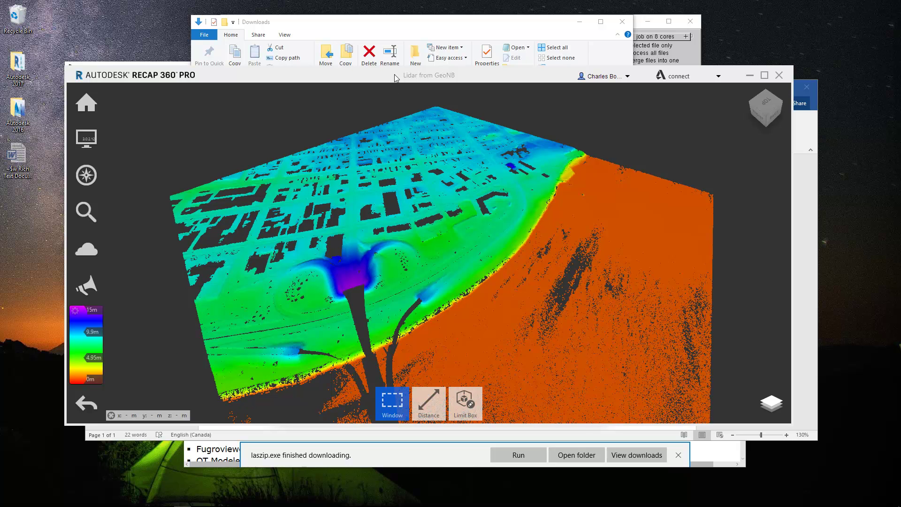
left_click_drag(394, 74, 397, 66)
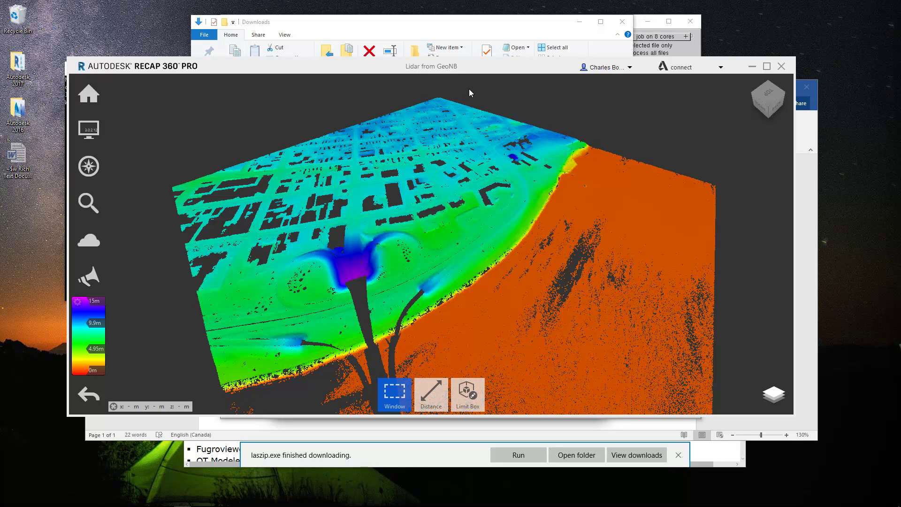
mouse_move(88, 94)
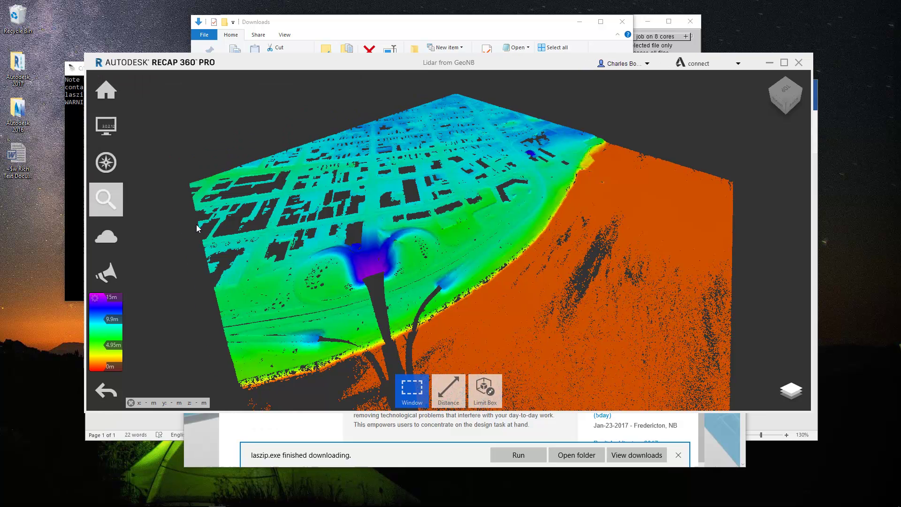
mouse_move(112, 122)
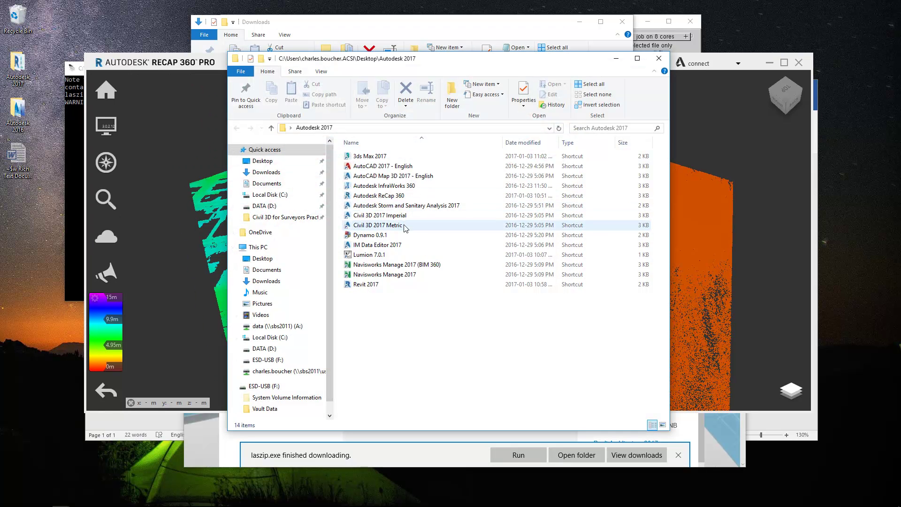
double_click(402, 223)
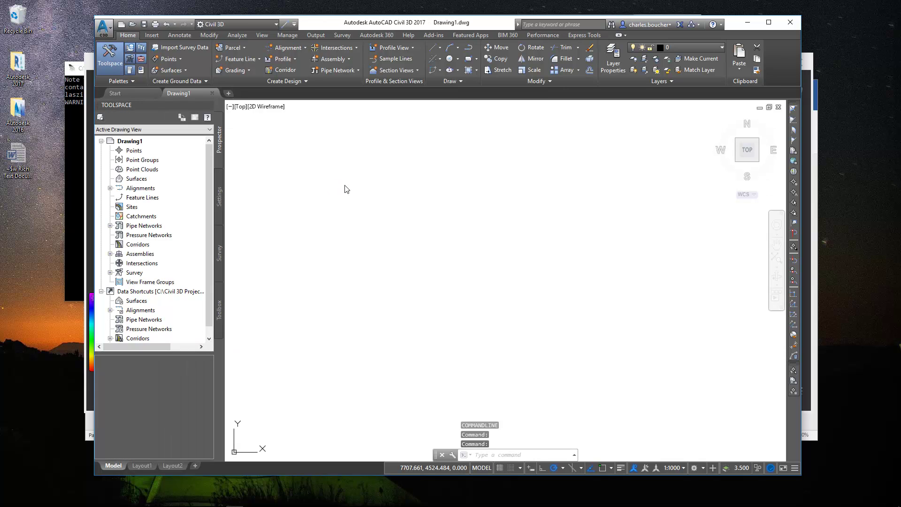
left_click(379, 167)
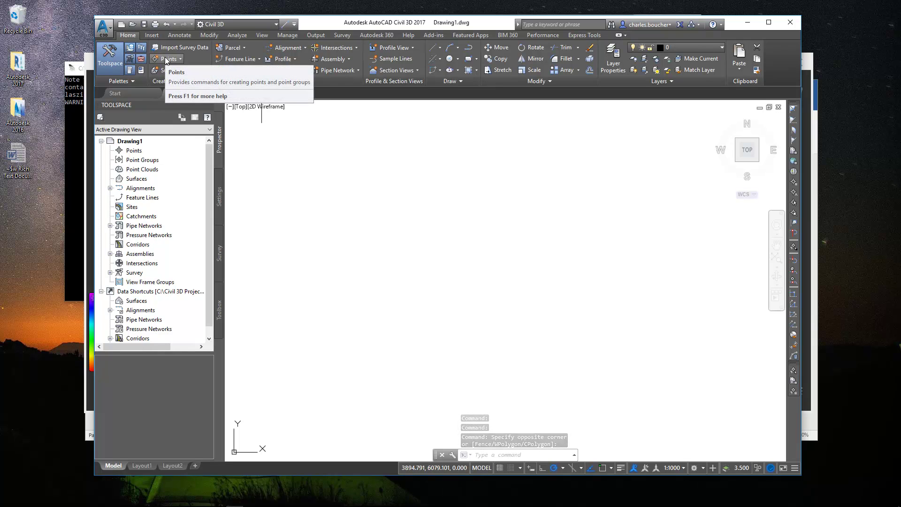
Step: Attach the Lidar from GeoNB.rcp point cloud at 0,0,0 with scale 1 and no rotation, zooming to it
left_click(148, 36)
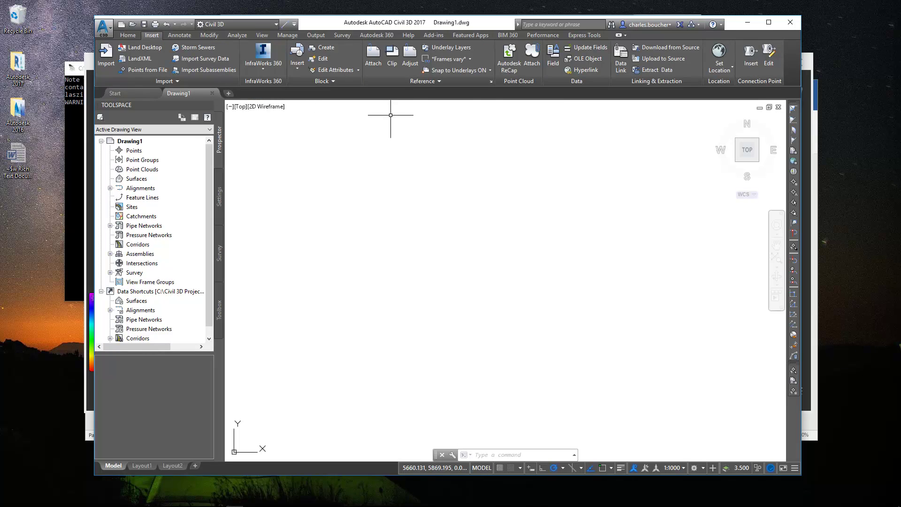
left_click(532, 65)
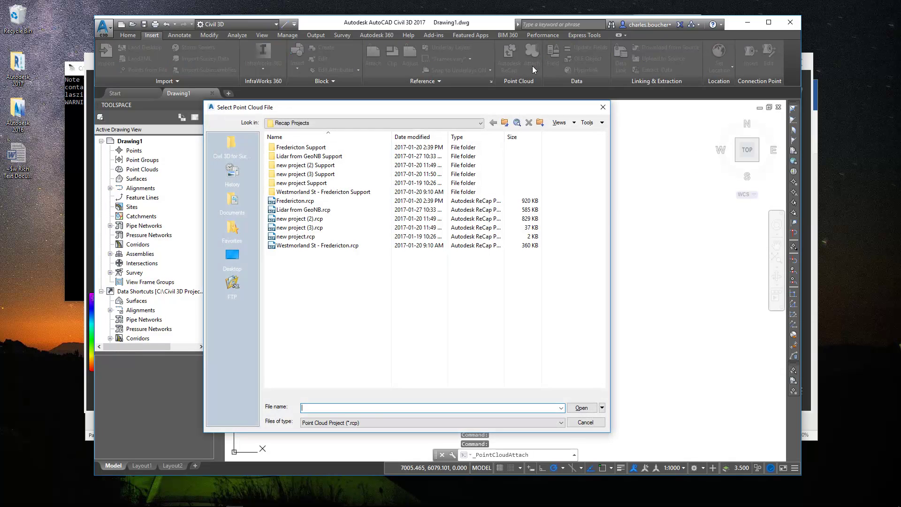
left_click(344, 197)
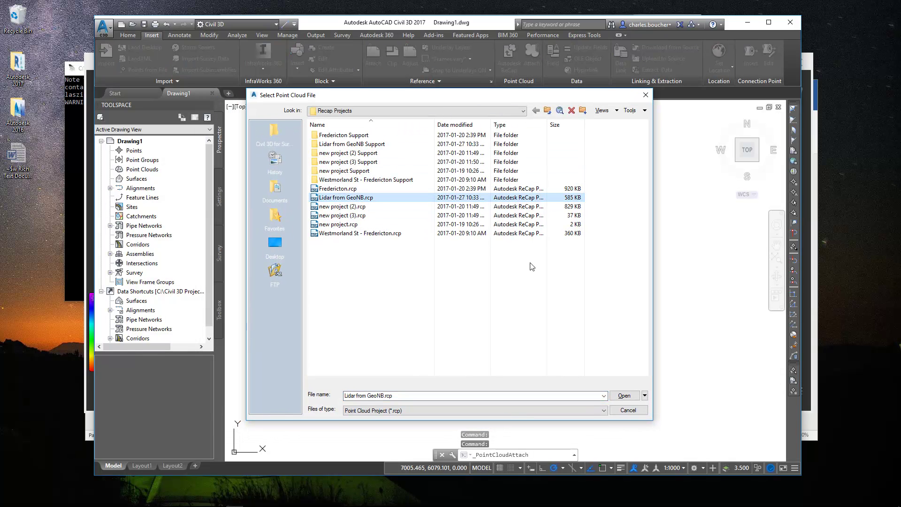
left_click(624, 396)
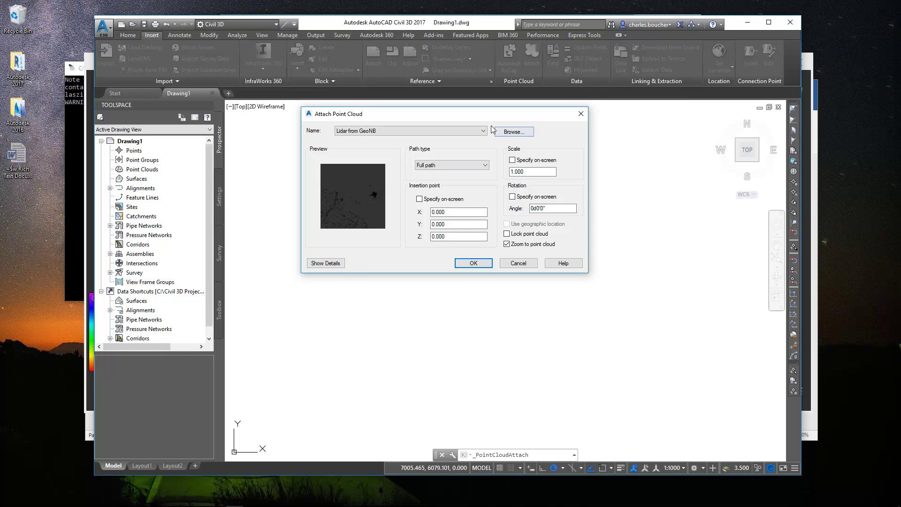
left_click(476, 266)
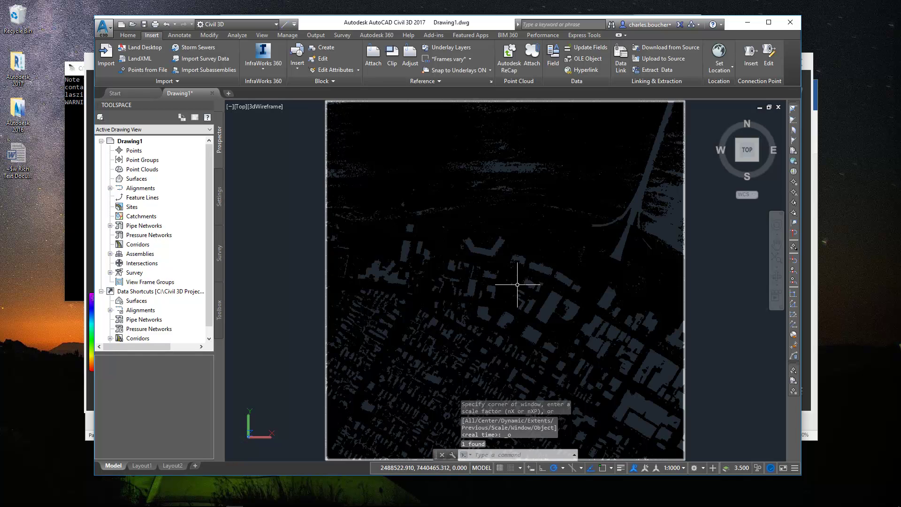
Step: Color the attached point cloud by elevation instead of scan colors
scroll(526, 296, "down", 3)
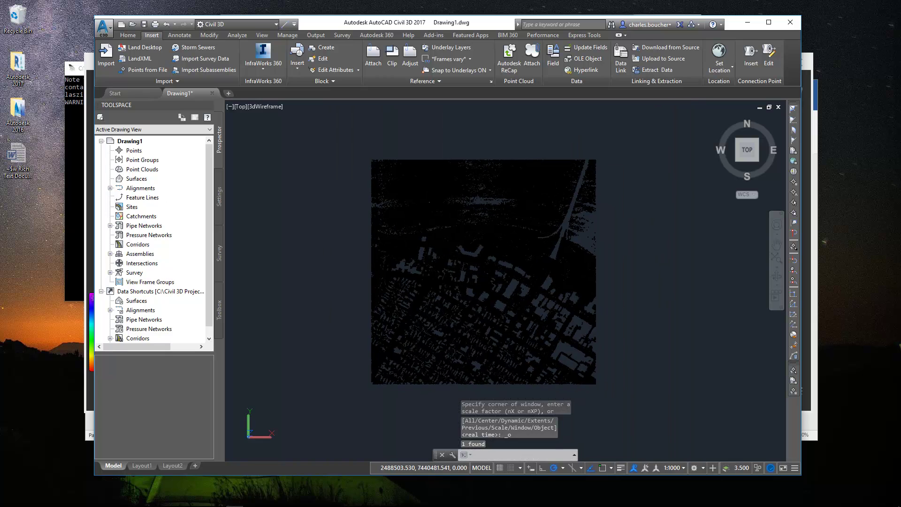
scroll(500, 278, "up", 2)
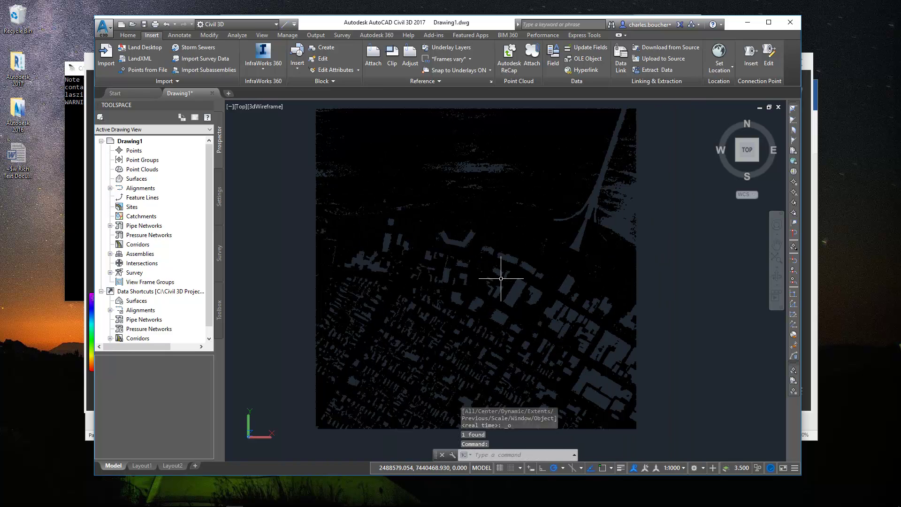
left_click(509, 232)
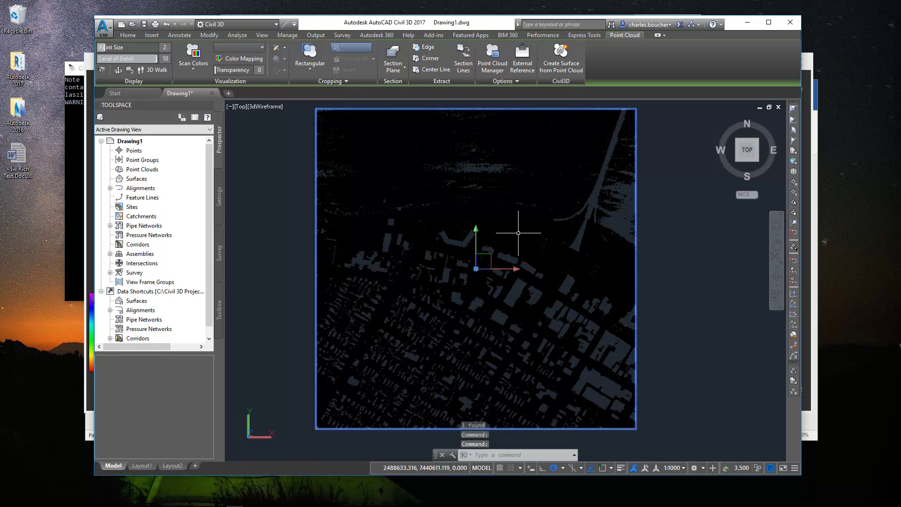
middle_click_drag(512, 225, 482, 219)
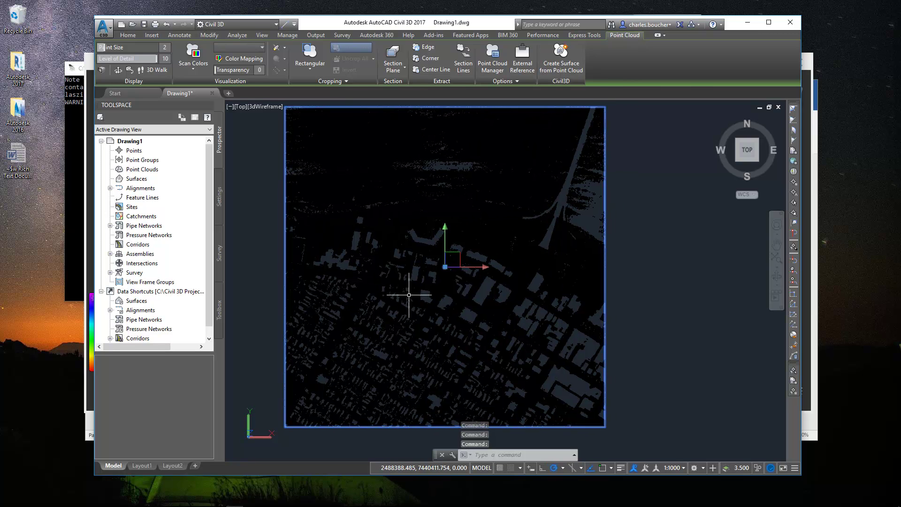
middle_click_drag(400, 208, 403, 215)
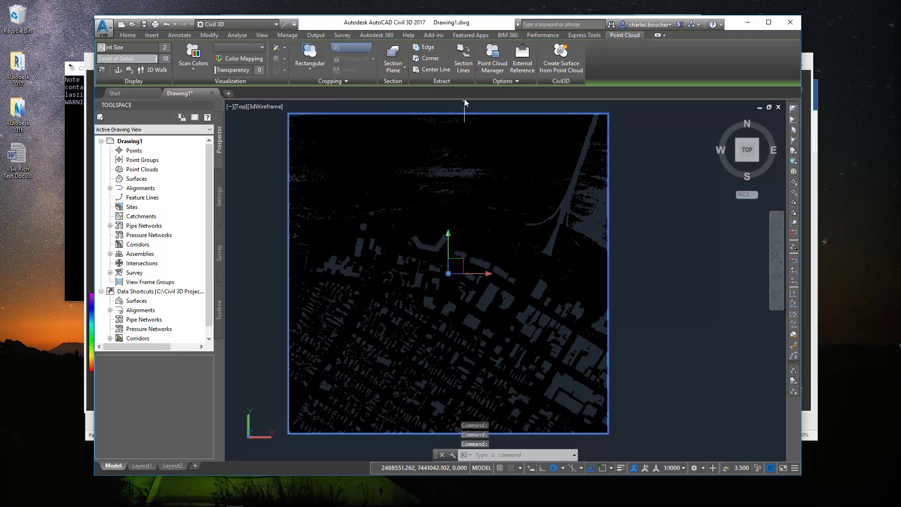
left_click(192, 66)
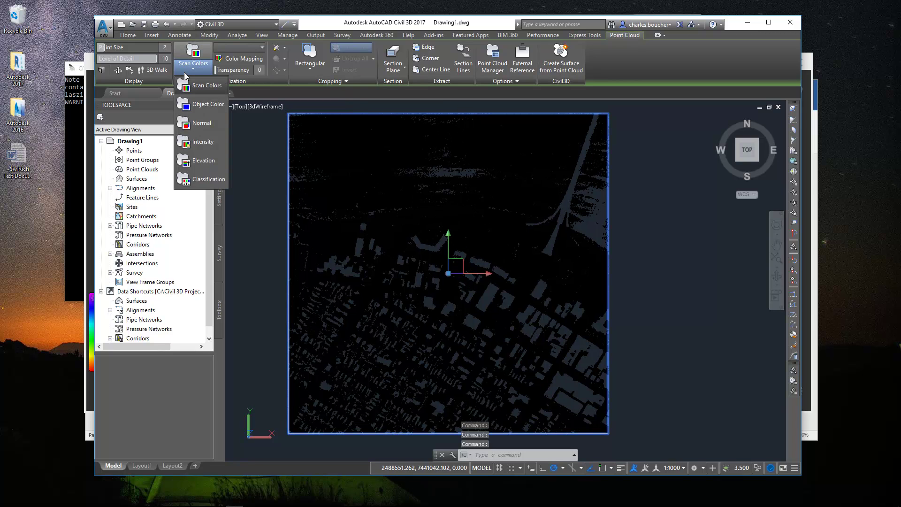
left_click(203, 161)
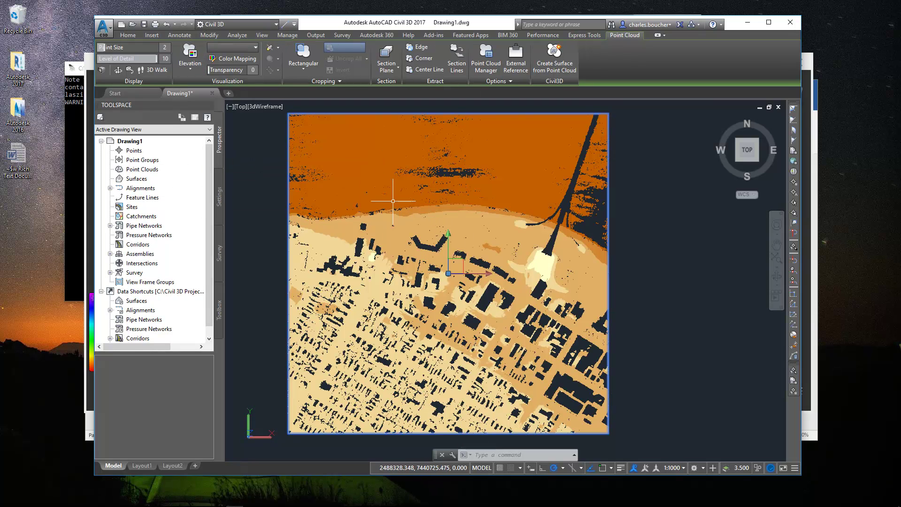
middle_click_drag(393, 201, 402, 202)
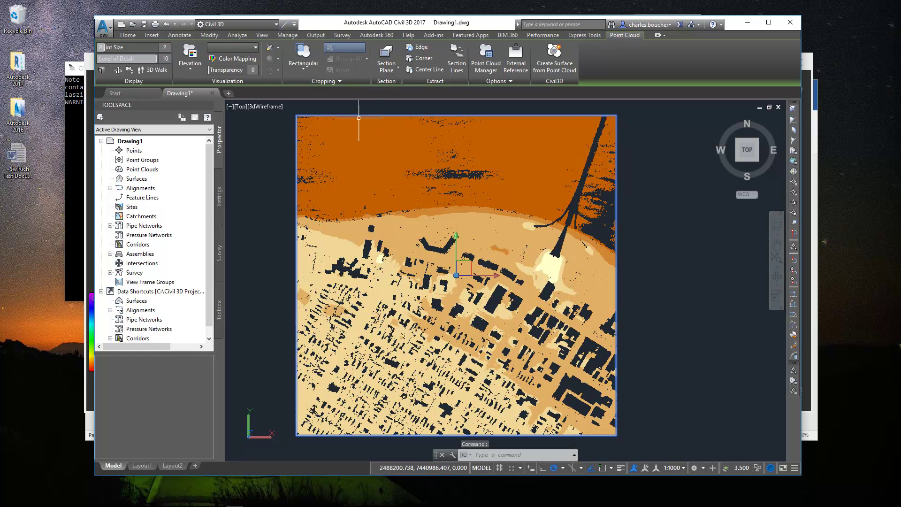
left_click(305, 70)
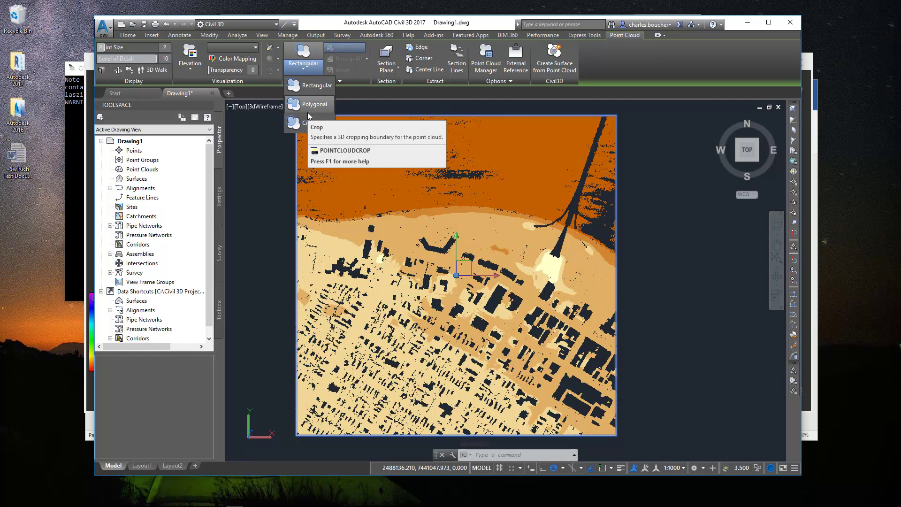
left_click(311, 73)
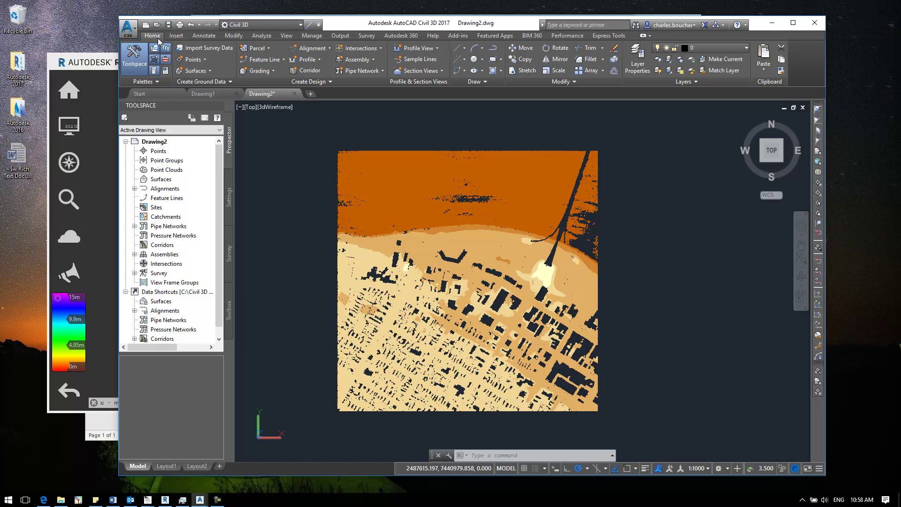
Step: Start a TIN surface from the point cloud, naming it ExistingSurfaceLidar with the Contours 2m and 10m (Background) style
left_click(205, 73)
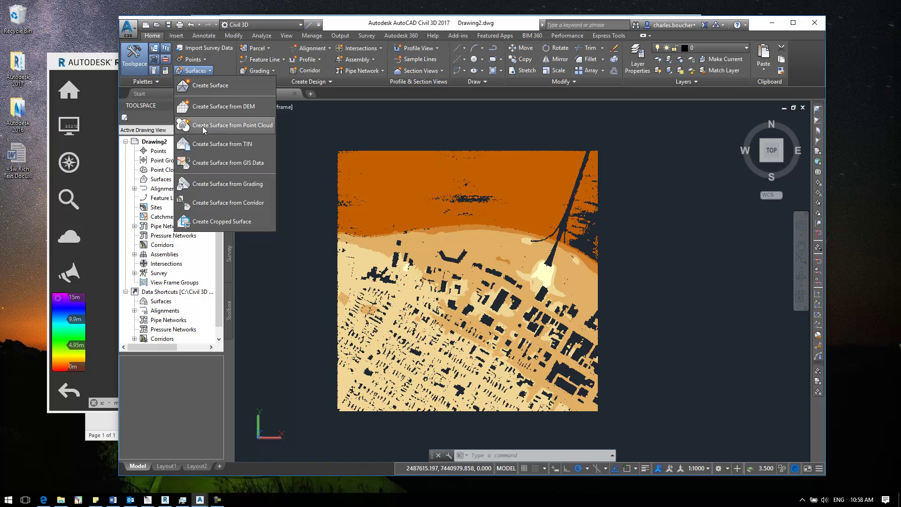
left_click(265, 126)
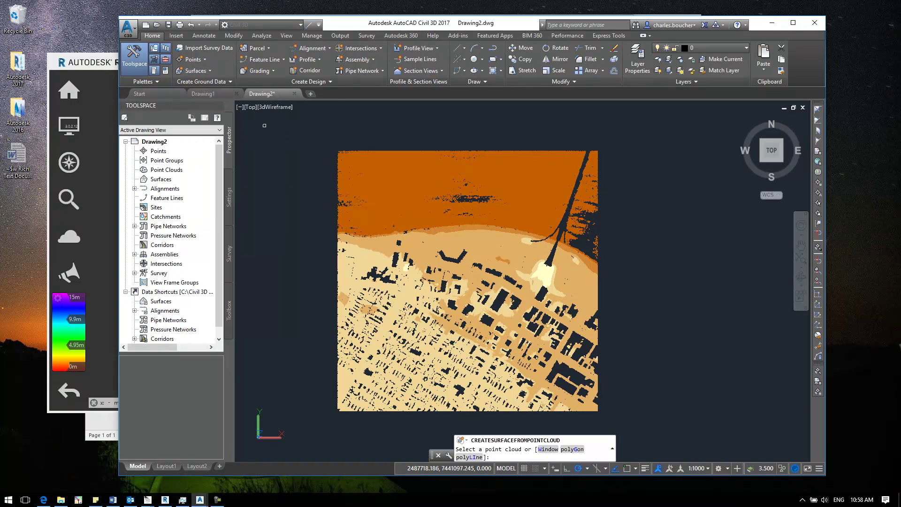
left_click(363, 157)
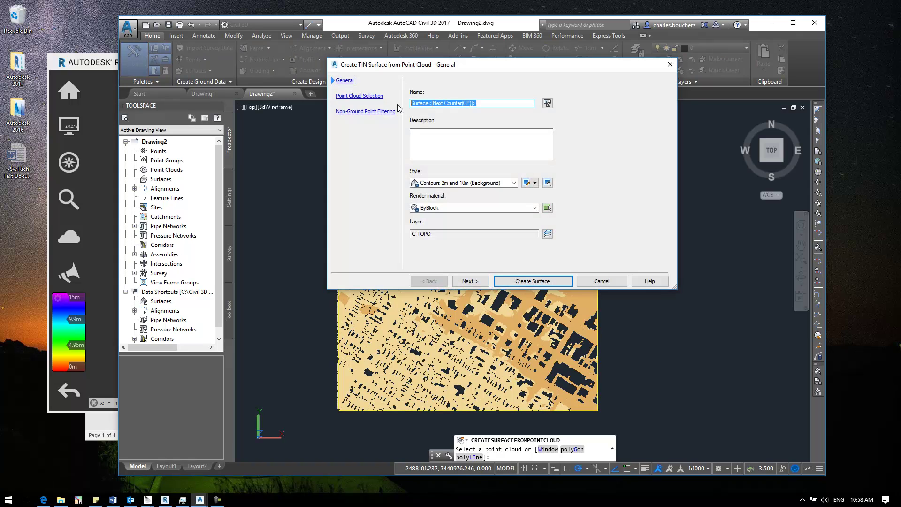
type("Su")
left_click(426, 183)
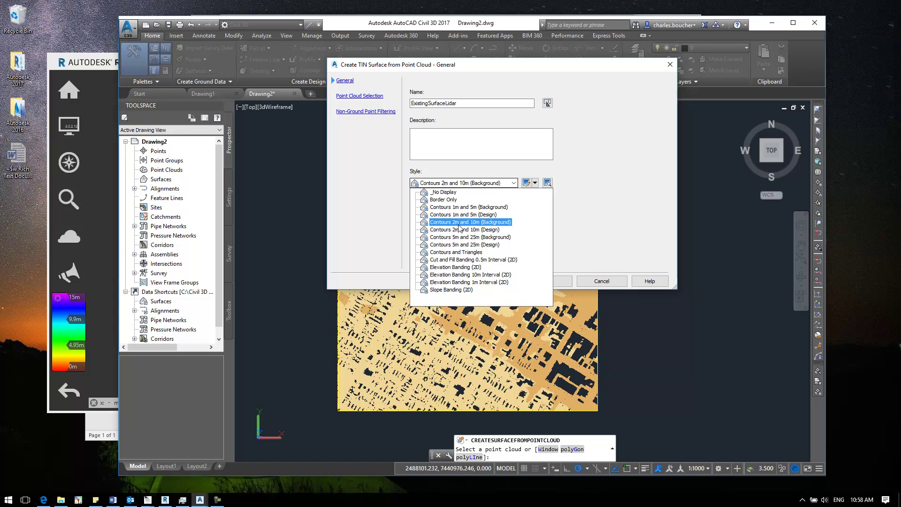
left_click(452, 218)
Step: Accept the whole point cloud as the selection, set non-ground filtering to No filter and create the surface in the background
left_click(481, 283)
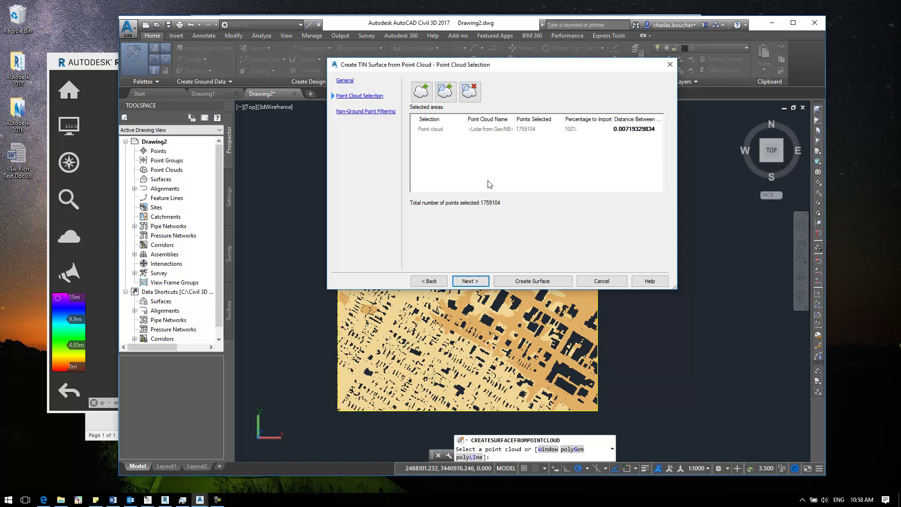
left_click(438, 129)
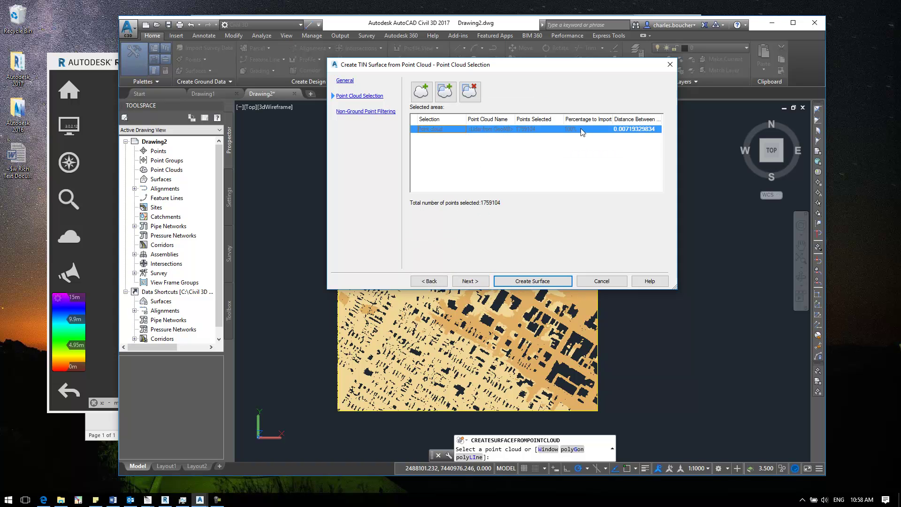
left_click_drag(546, 67, 426, 79)
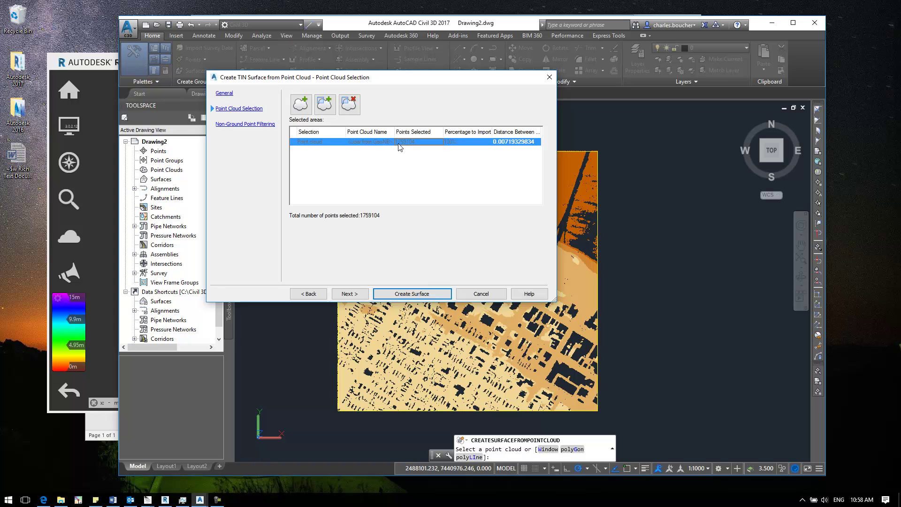
left_click_drag(422, 81, 507, 79)
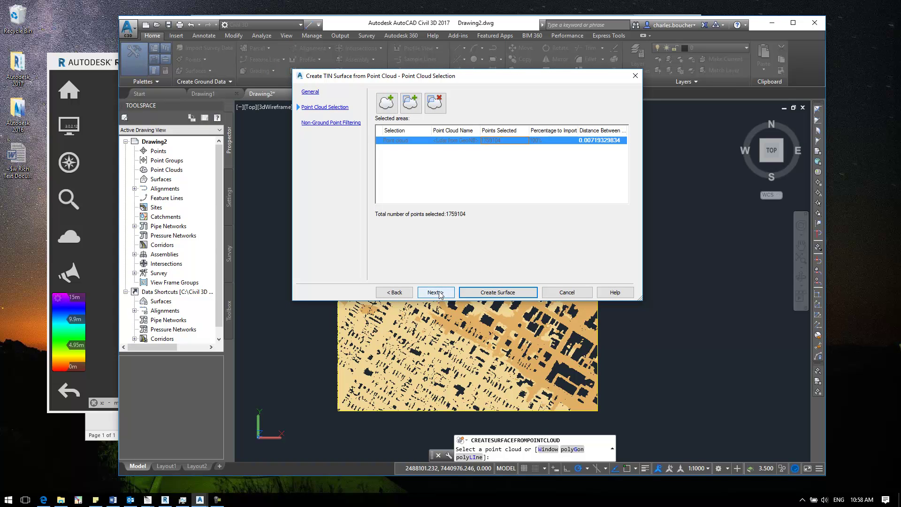
left_click(441, 295)
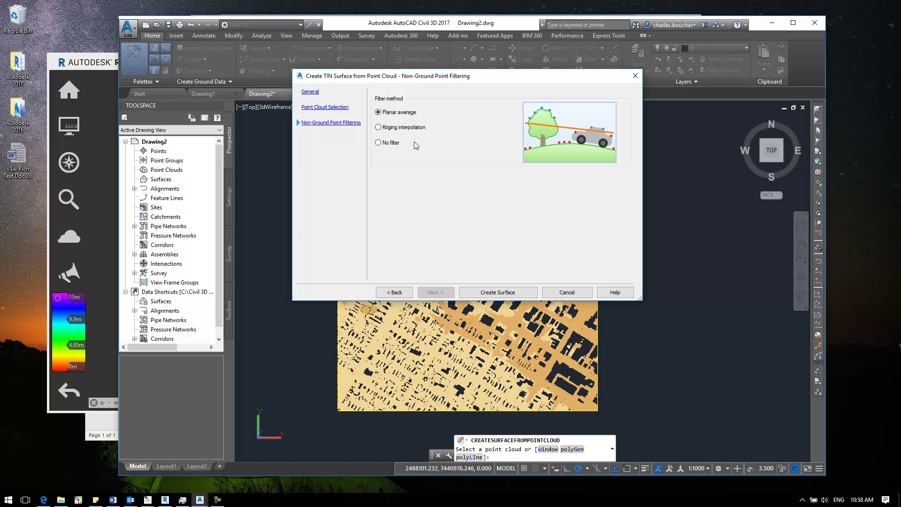
left_click_drag(481, 76, 487, 91)
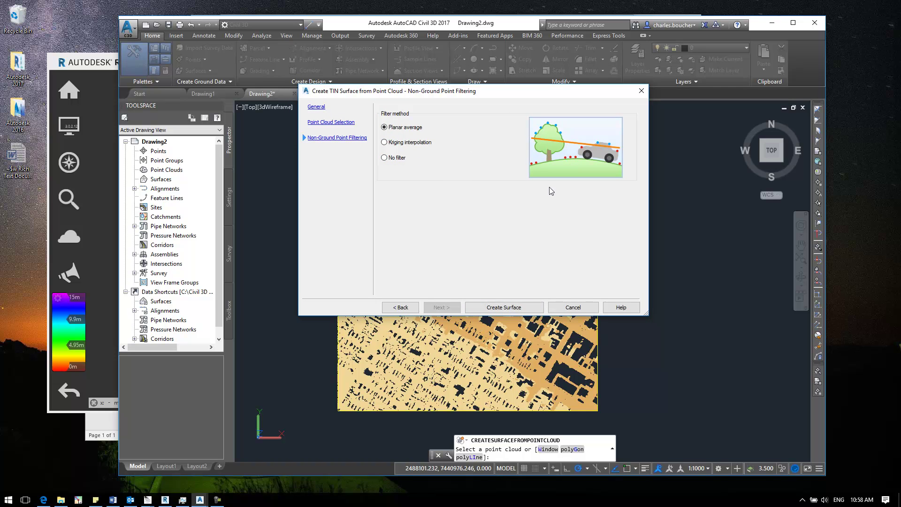
left_click_drag(553, 93, 554, 101)
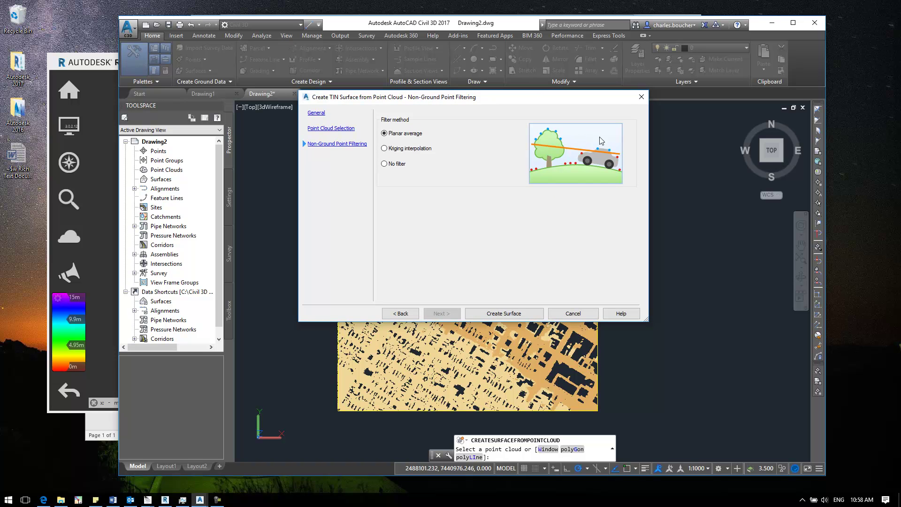
left_click(399, 164)
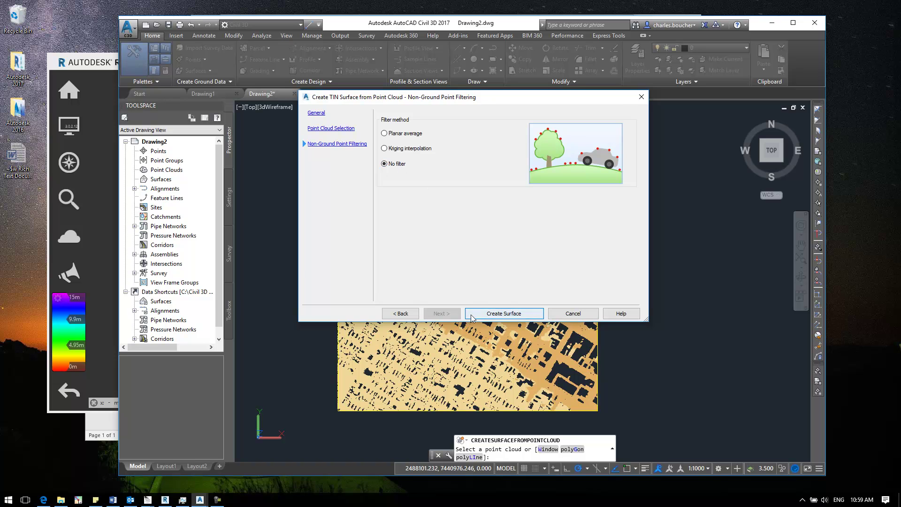
left_click(506, 314)
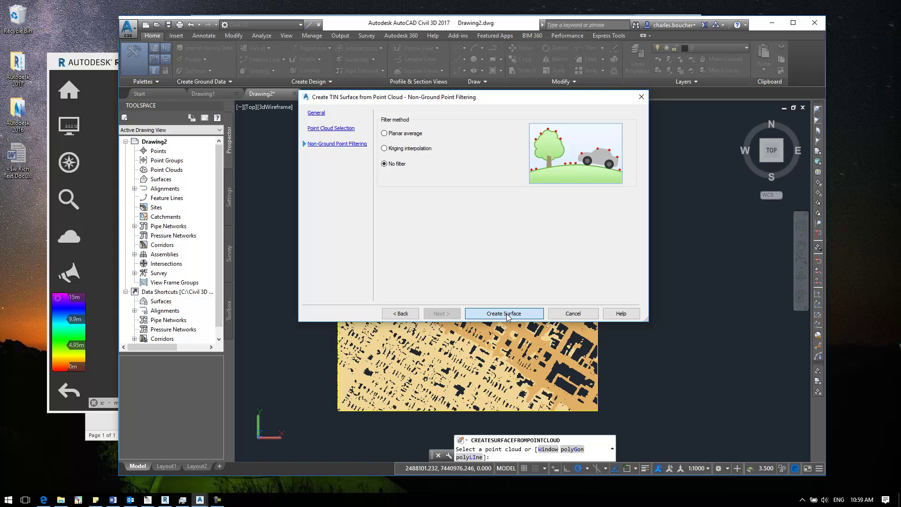
left_click_drag(484, 189, 506, 119)
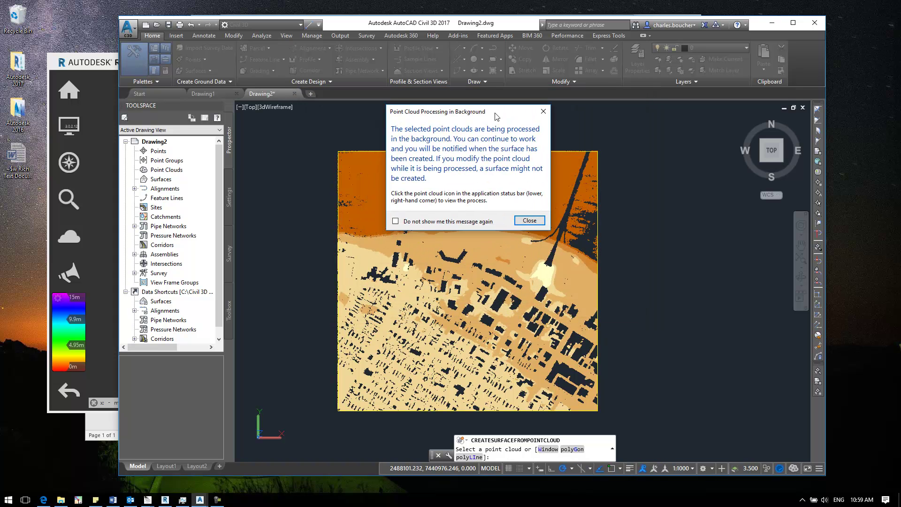
left_click(530, 221)
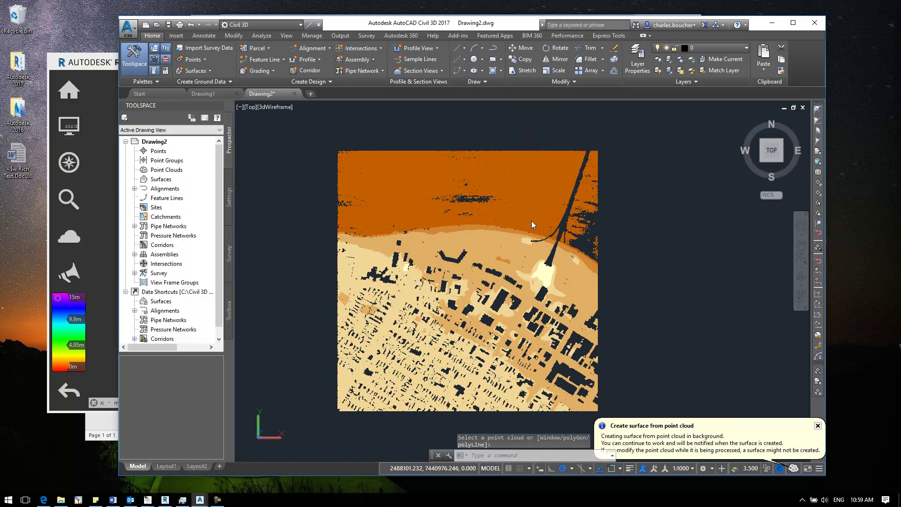
Step: Keep the current display mode for the large surface and dismiss the surface creation notification
middle_click_drag(519, 143, 555, 135)
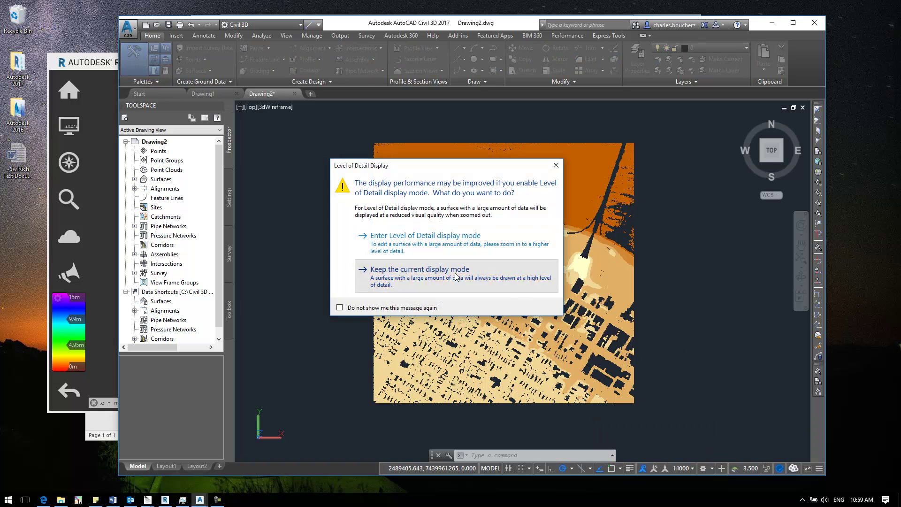
left_click(483, 278)
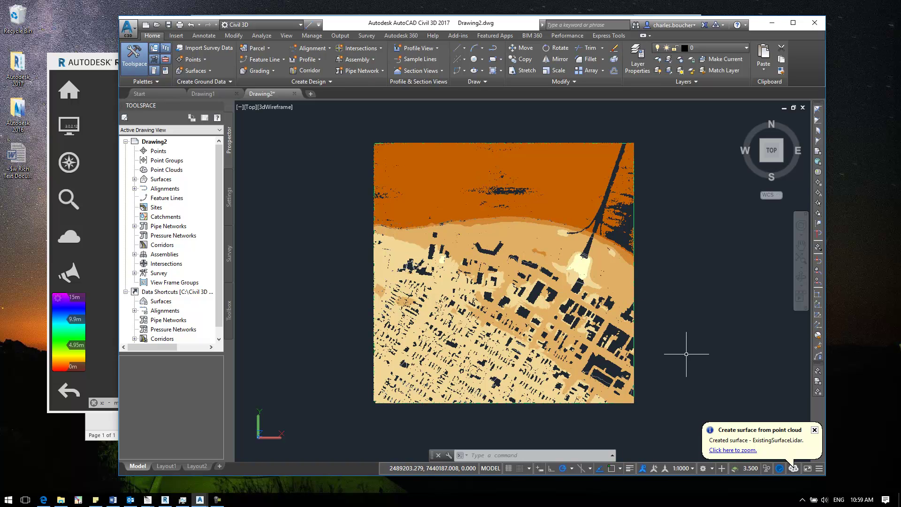
left_click(815, 431)
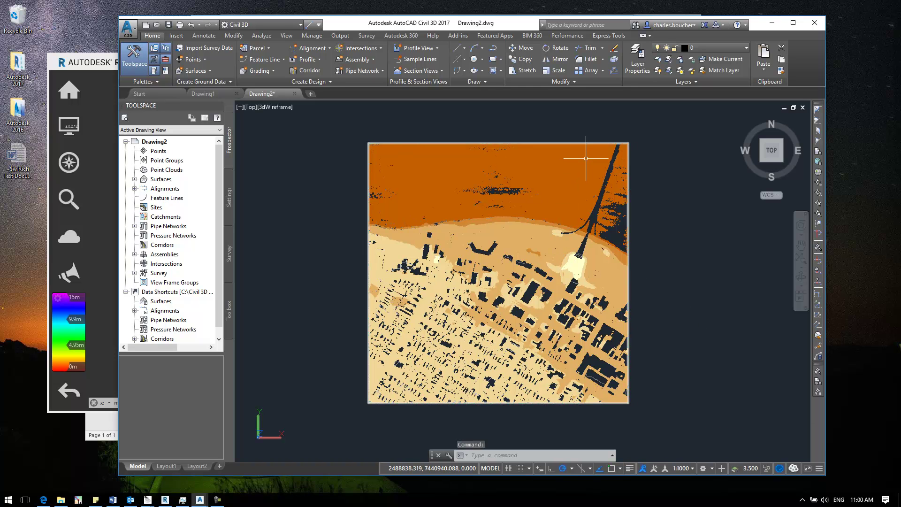
Step: Turn off the display of the Lidar from GeoNB point cloud in the Point Cloud Manager and close the manager
left_click(537, 171)
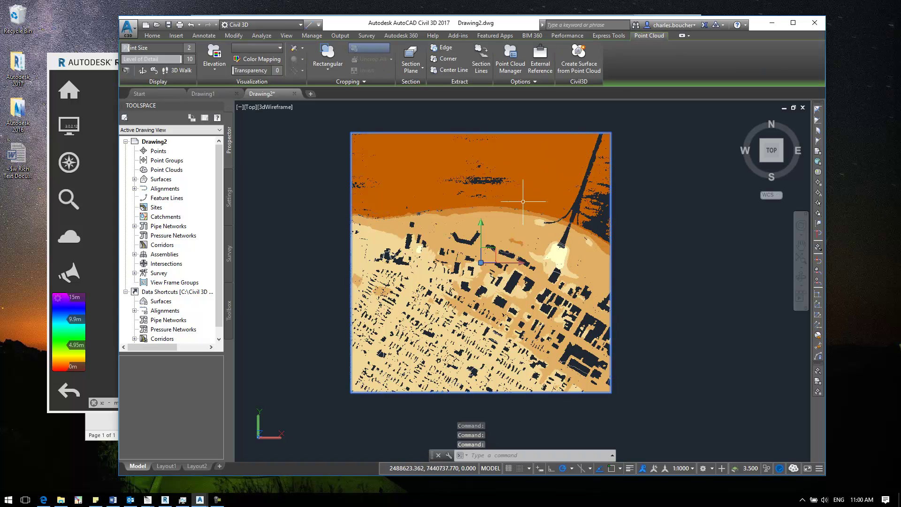
left_click(514, 62)
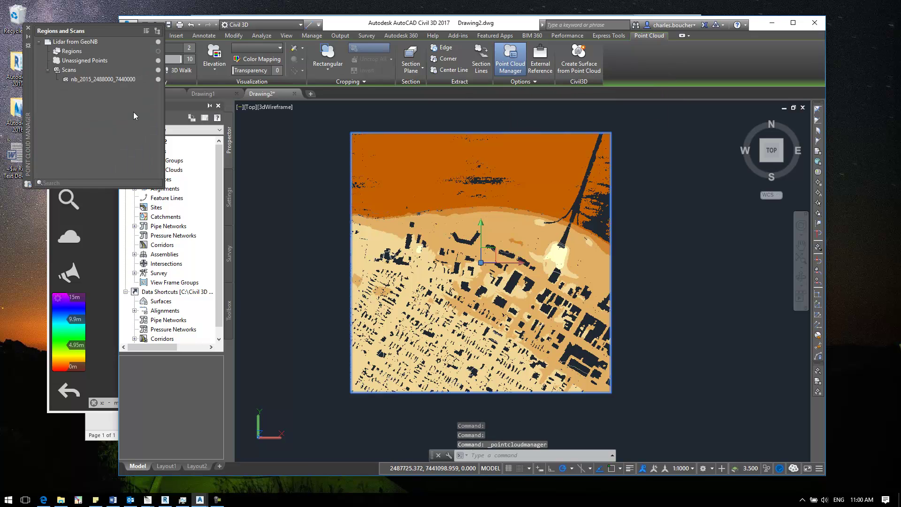
mouse_move(29, 129)
left_mouse_down()
mouse_move(164, 197)
mouse_move(300, 219)
mouse_move(277, 219)
left_mouse_up()
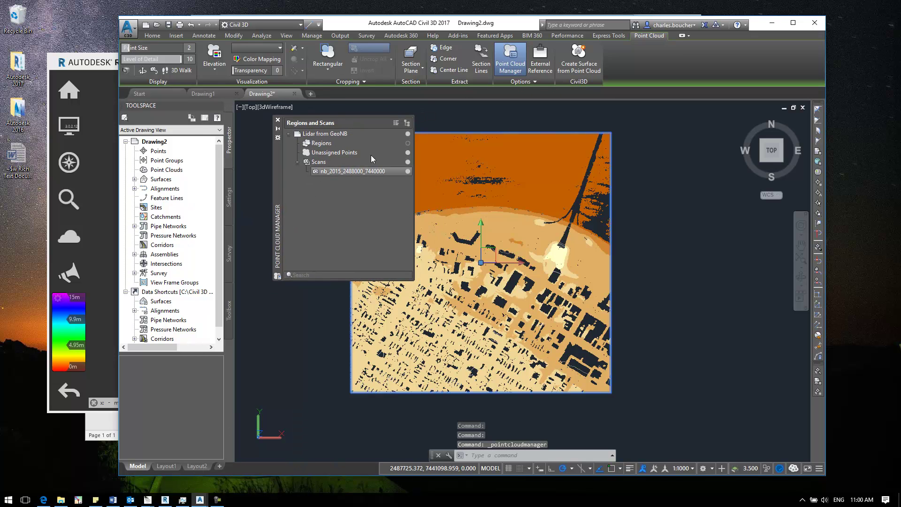
left_click(407, 133)
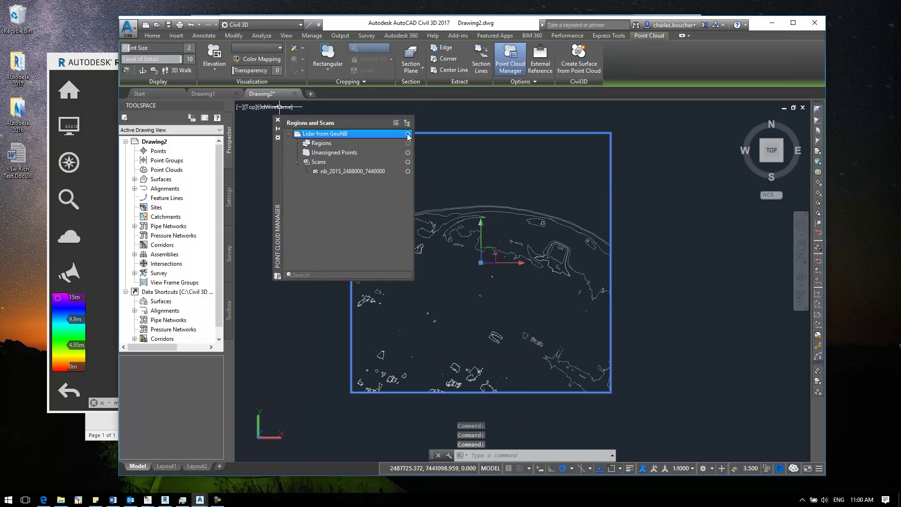
left_click(277, 120)
Step: Open the ExistingSurfaceLidar contours in the Object Viewer and tilt the surface into an oblique 3D view
scroll(483, 252, "up", 4)
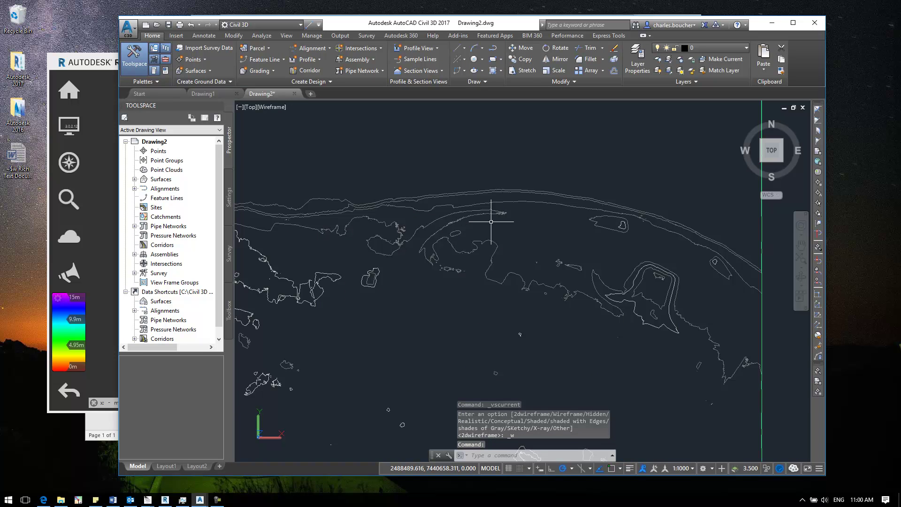
scroll(483, 251, "down", 6)
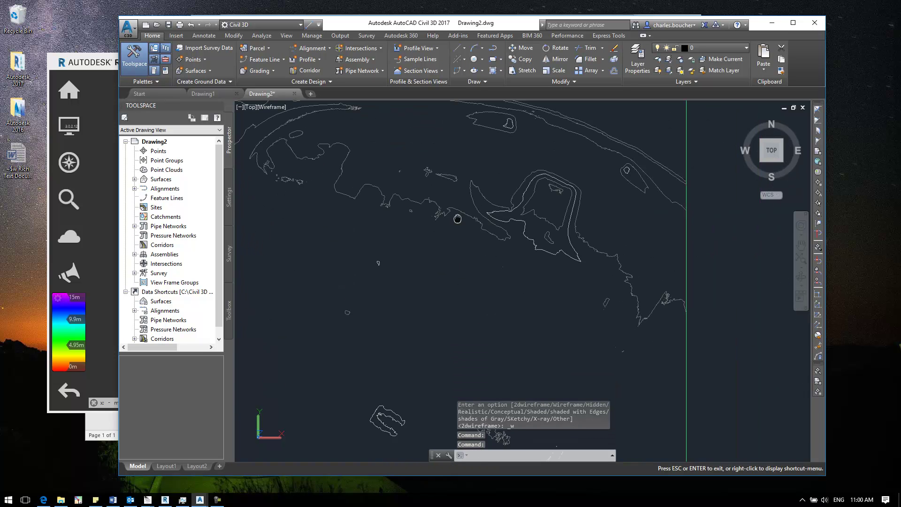
scroll(438, 227, "up", 2)
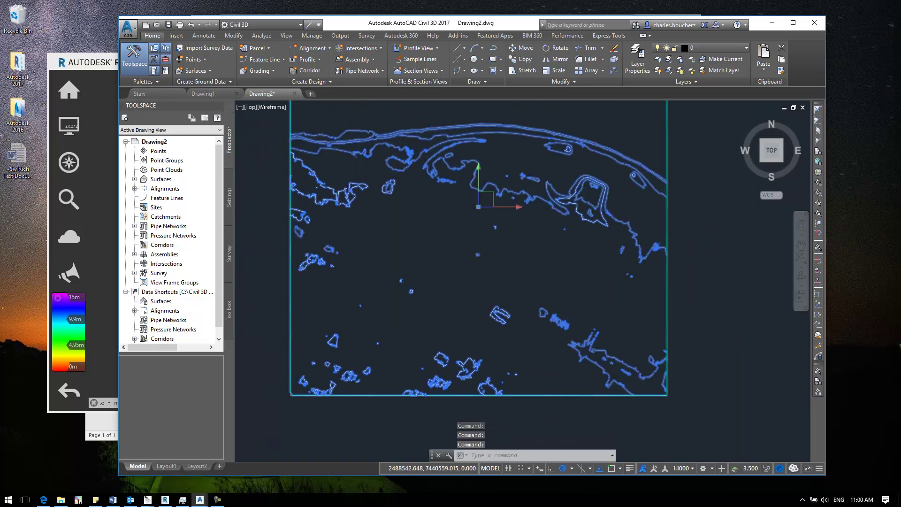
left_click(501, 200)
scroll(542, 187, "up", 2)
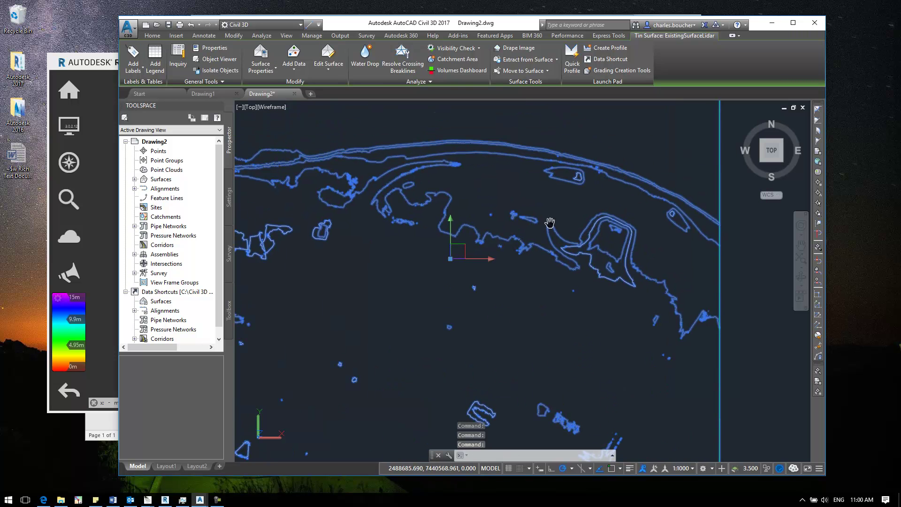
right_click(538, 199)
left_click(573, 329)
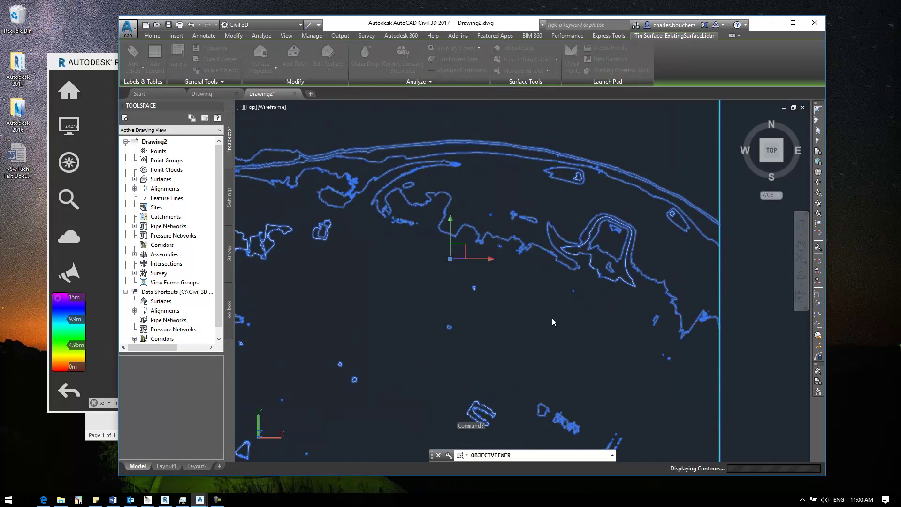
left_click_drag(476, 370, 379, 209)
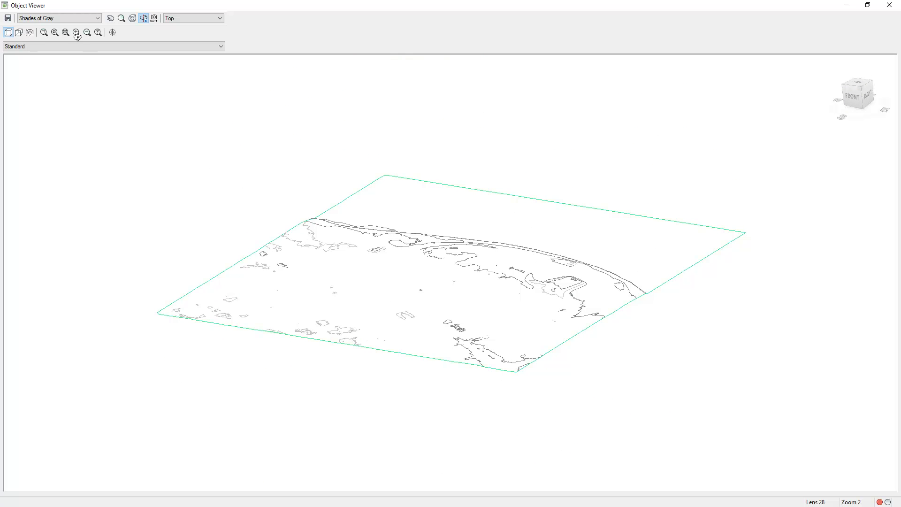
left_click(54, 33)
left_click(44, 31)
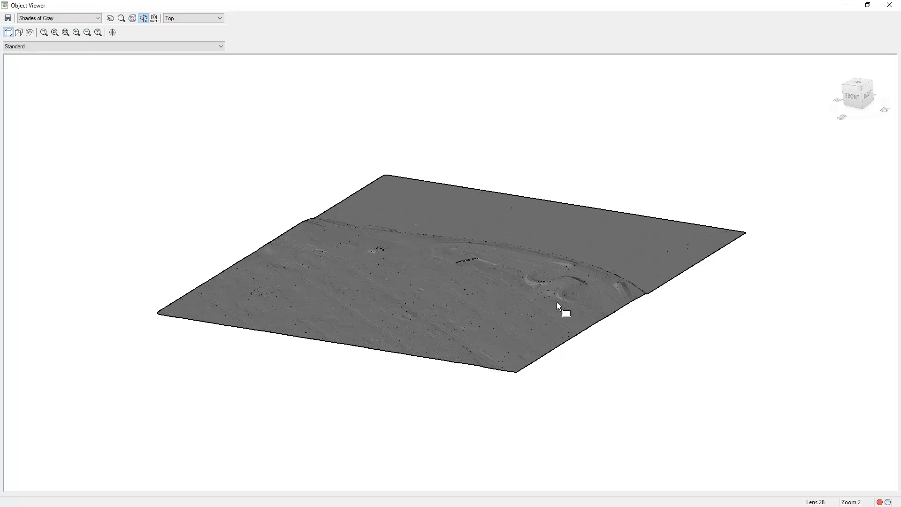
Step: Examine the shaded terrain and building gaps up close in the Object Viewer, and close the viewer
left_click_drag(528, 278, 535, 259)
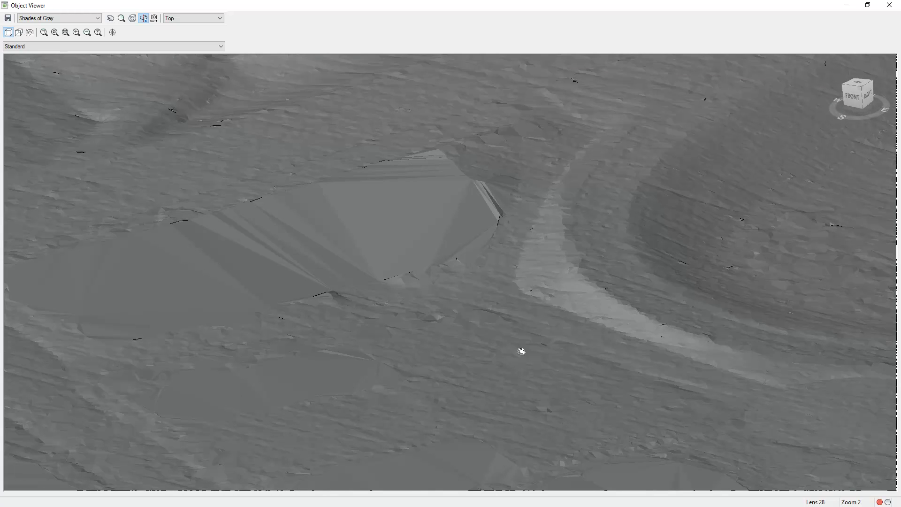
left_click_drag(521, 350, 521, 287)
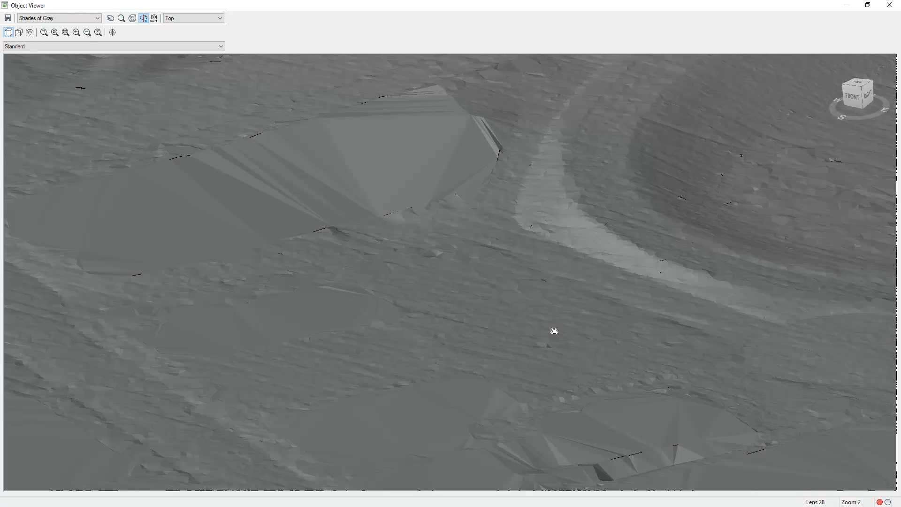
left_click_drag(549, 330, 551, 338)
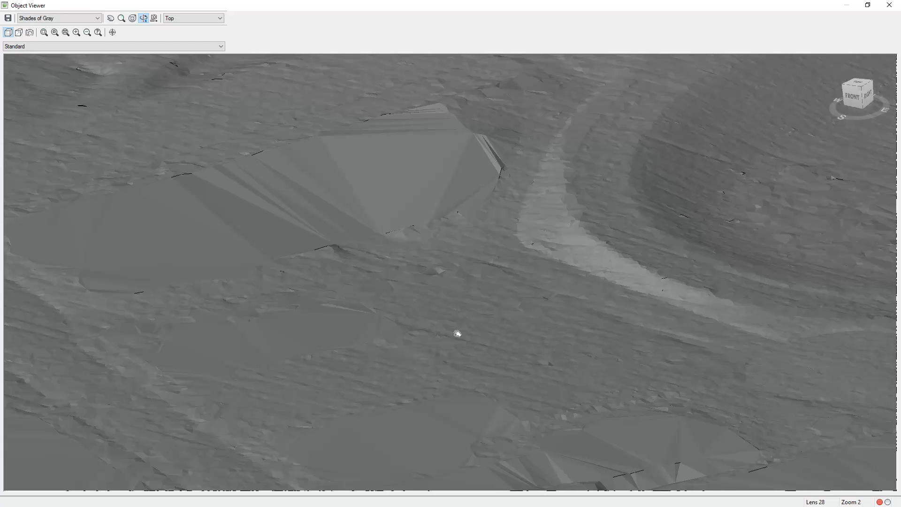
left_click_drag(537, 343, 371, 349)
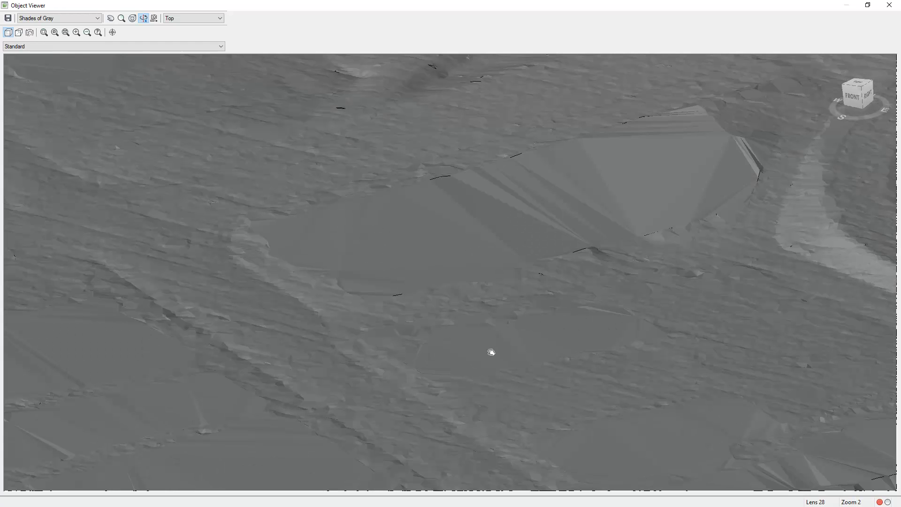
left_click_drag(322, 283, 199, 233)
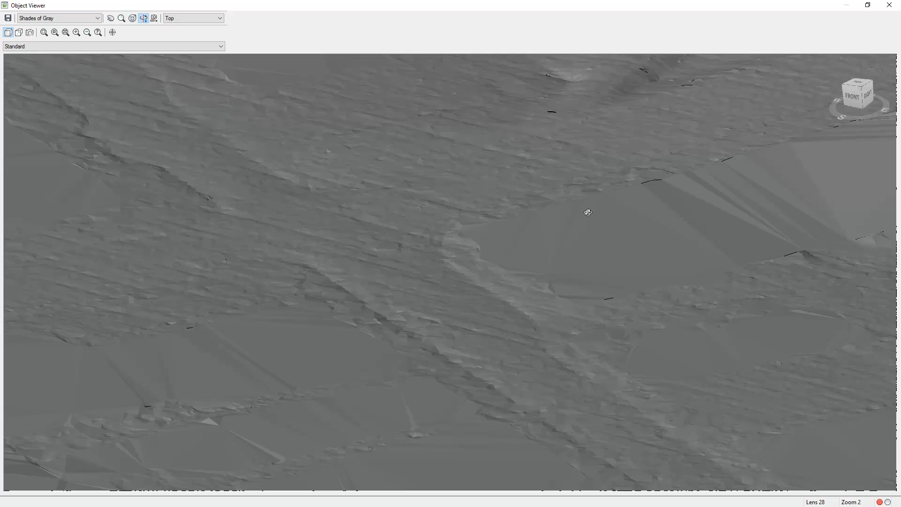
left_click(889, 7)
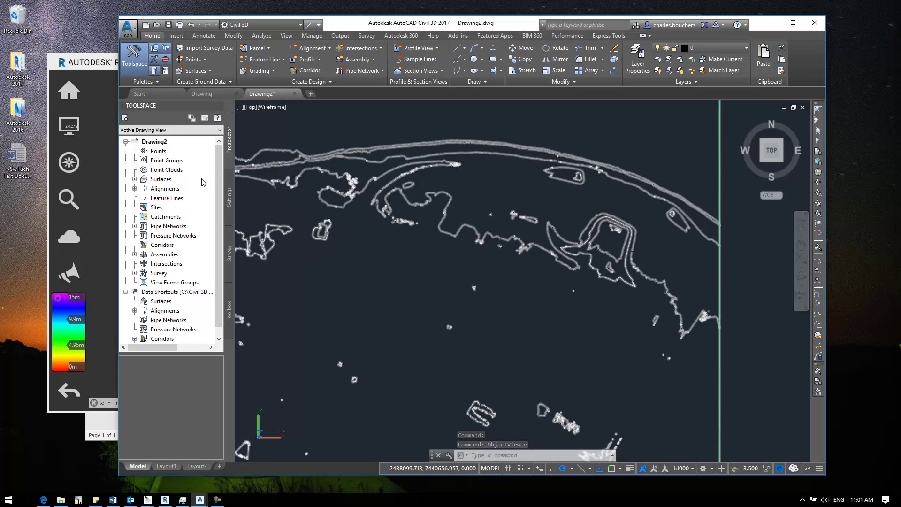
Step: Open the surface properties of ExistingSurfaceLidar and review its general statistics, including the number of points
middle_click_drag(292, 204, 380, 222)
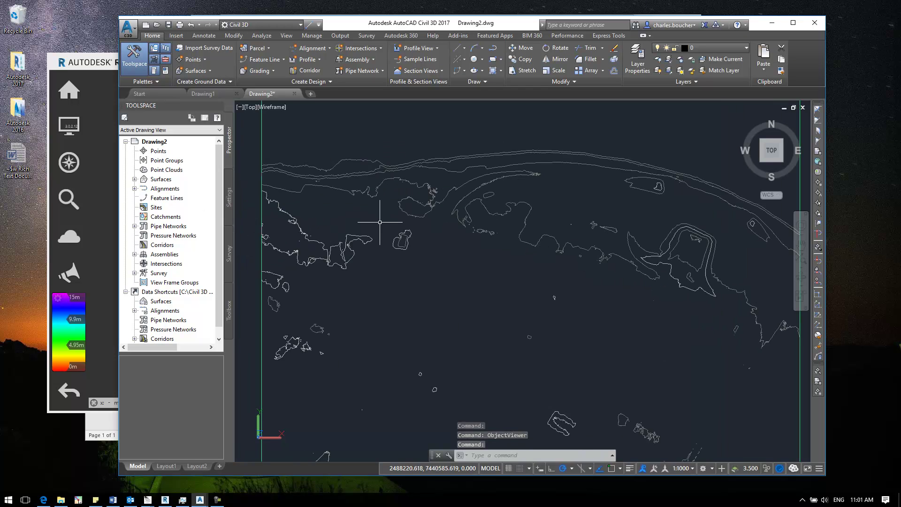
scroll(379, 220, "down", 2)
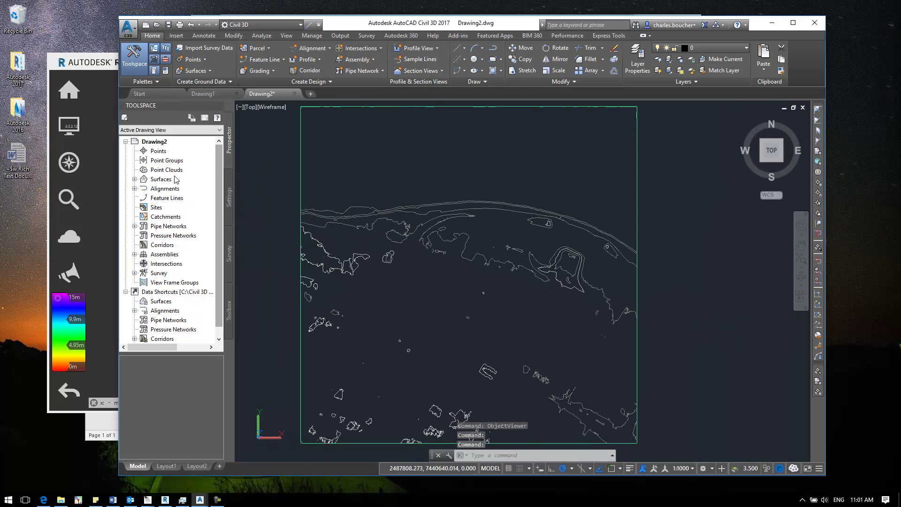
double_click(164, 179)
left_click(176, 188)
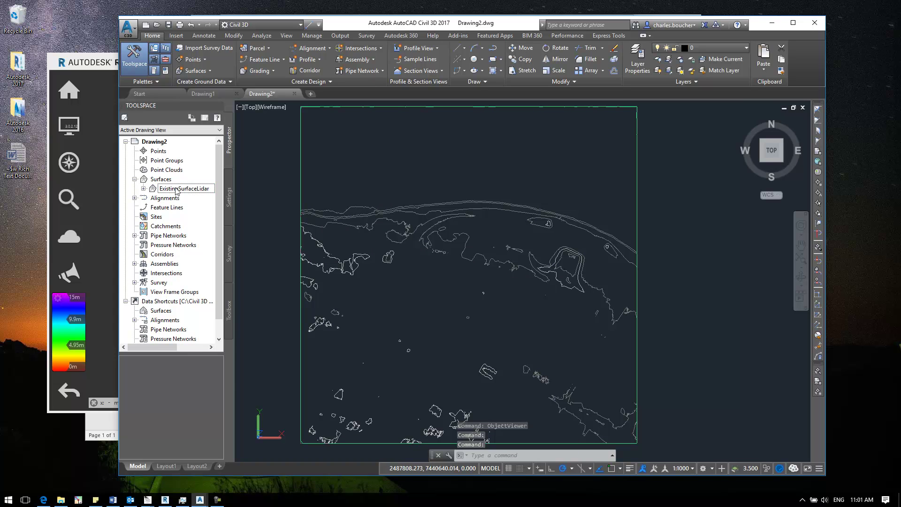
right_click(195, 190)
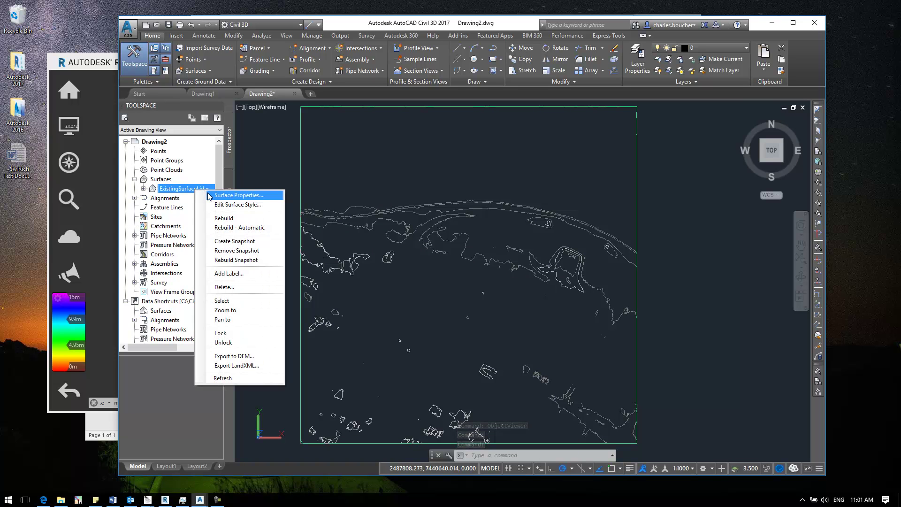
left_click(230, 195)
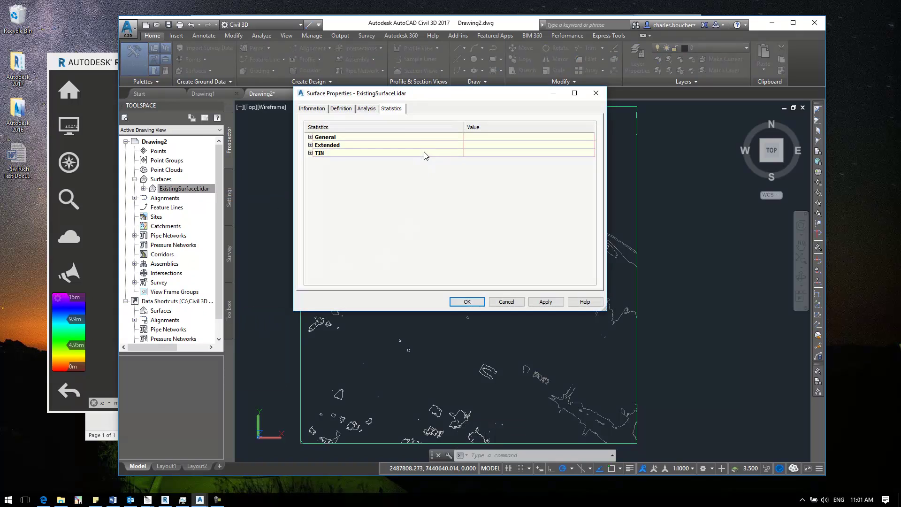
left_click(310, 137)
left_click(351, 148)
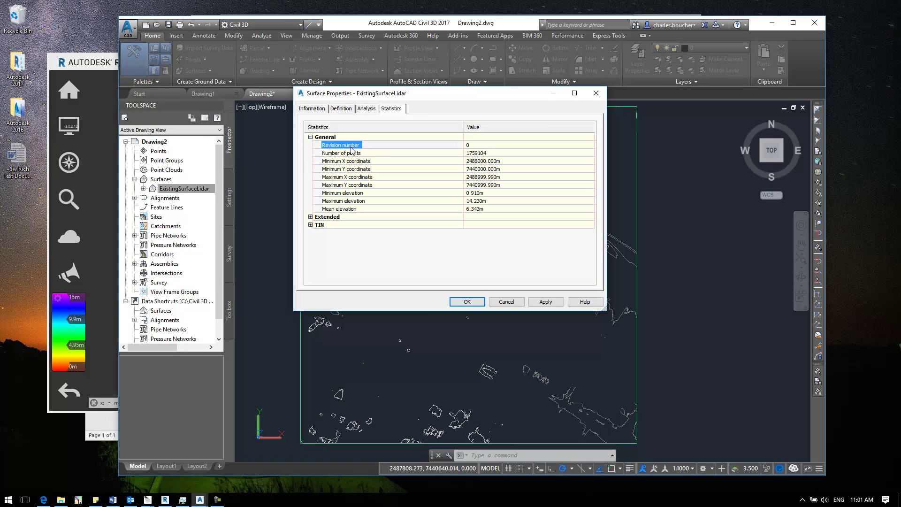
left_click(378, 153)
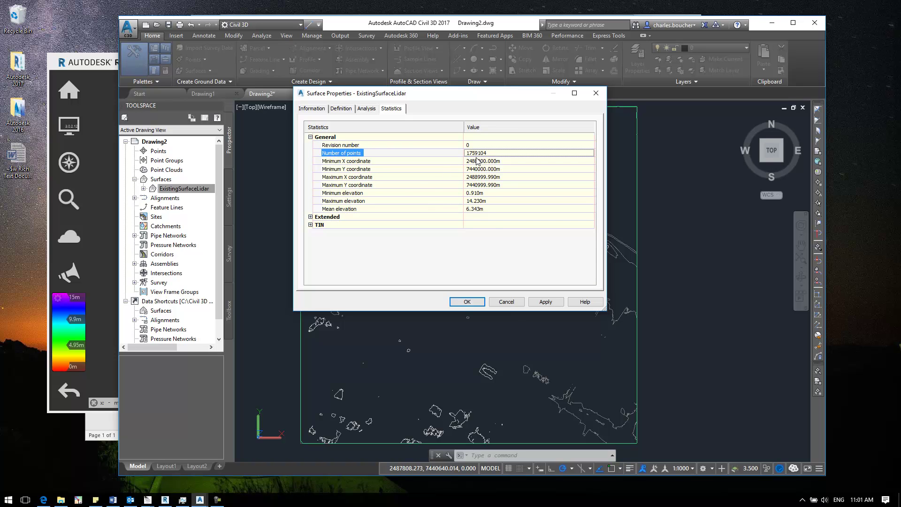
Step: Review the extended and TIN statistics of the surface in an enlarged dialog, and close it without changes
left_click(310, 217)
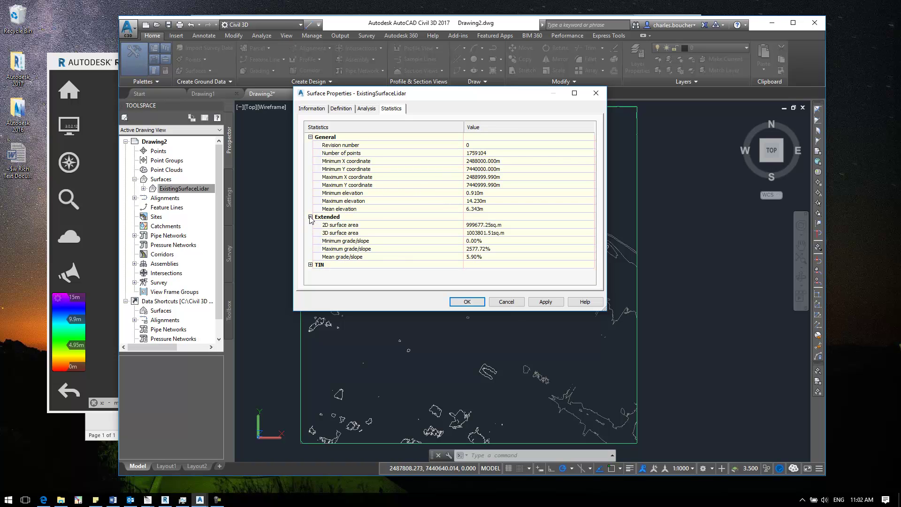
left_click(310, 264)
left_click(323, 253)
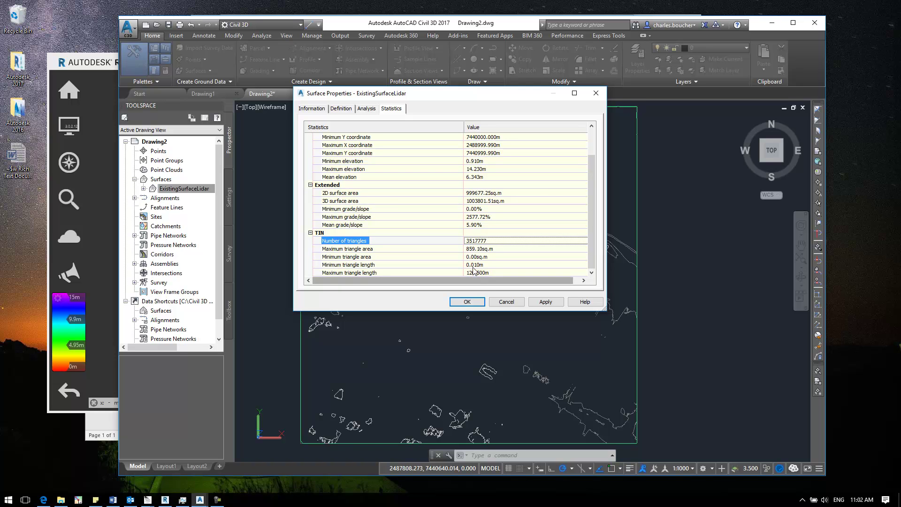
left_click_drag(514, 95, 505, 61)
left_click_drag(595, 276, 599, 325)
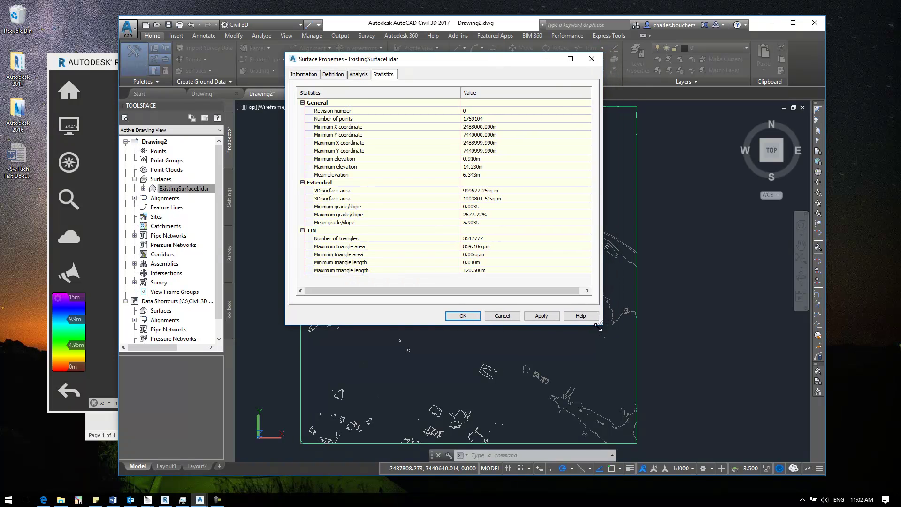
left_click(501, 316)
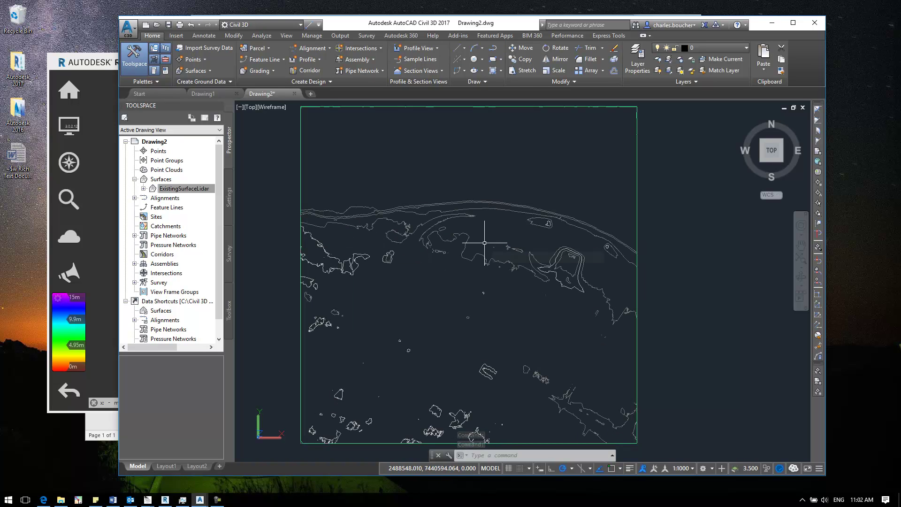
Step: Save the drawing as Drawing2.dwg in the Documents folder, replacing the existing file
left_click(170, 27)
left_click(444, 247)
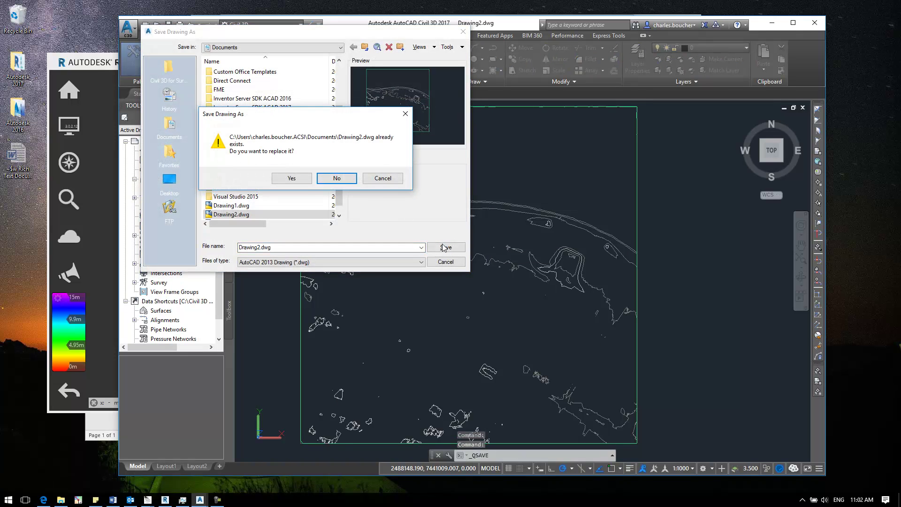
left_click(291, 178)
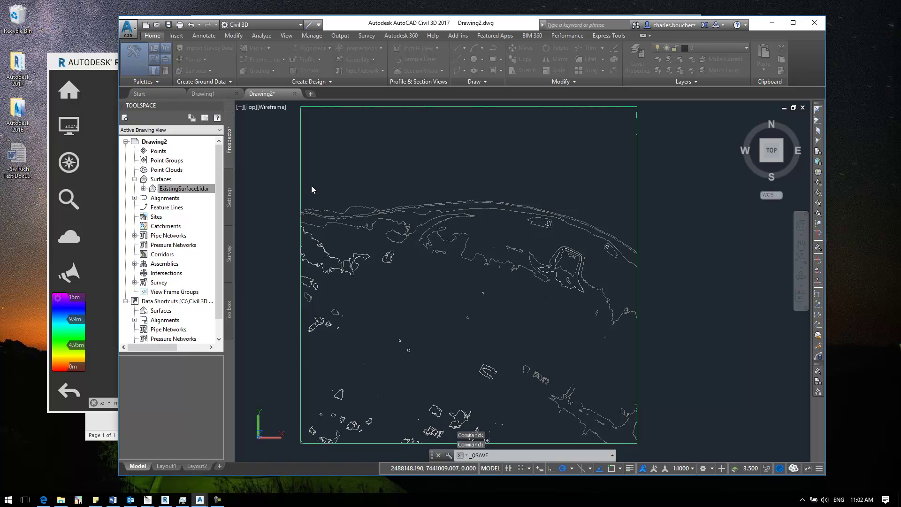
Step: Open the drawing properties of Drawing2.dwg and check the file size
left_click(130, 35)
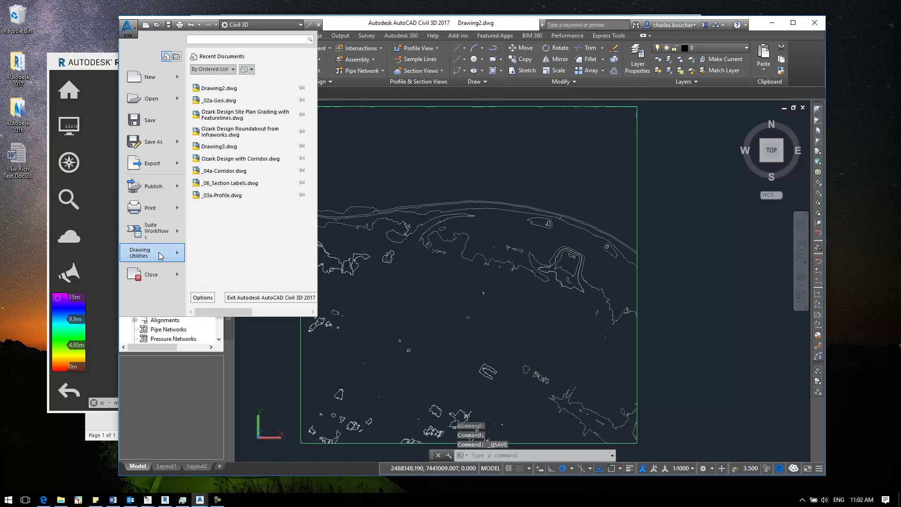
mouse_move(161, 256)
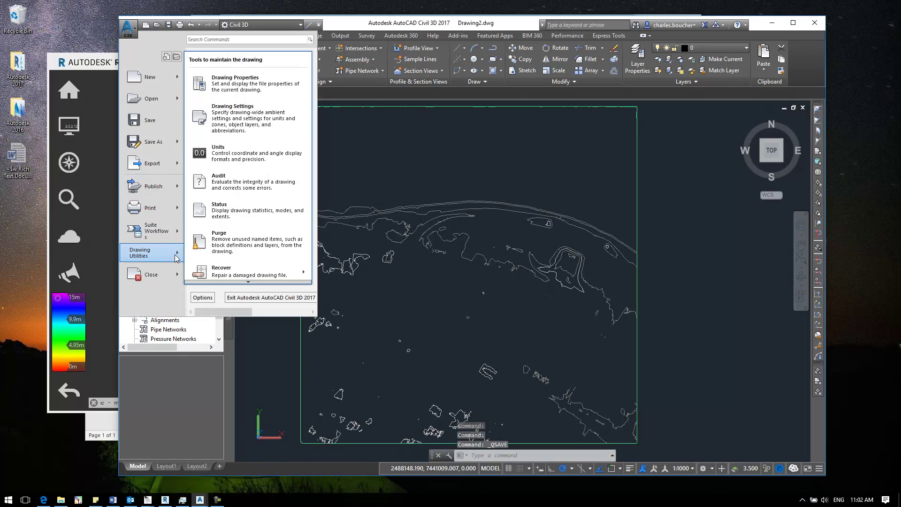
left_click(253, 88)
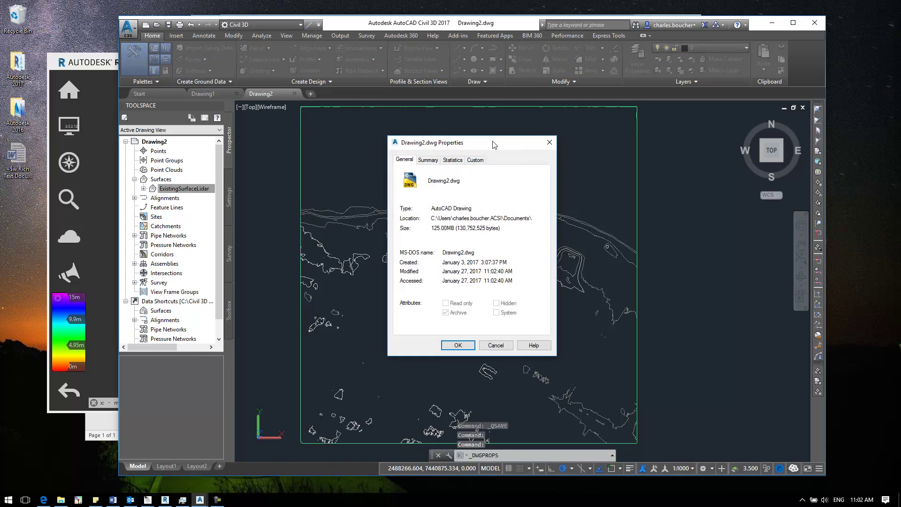
left_click_drag(494, 145, 524, 126)
left_click_drag(461, 209, 482, 210)
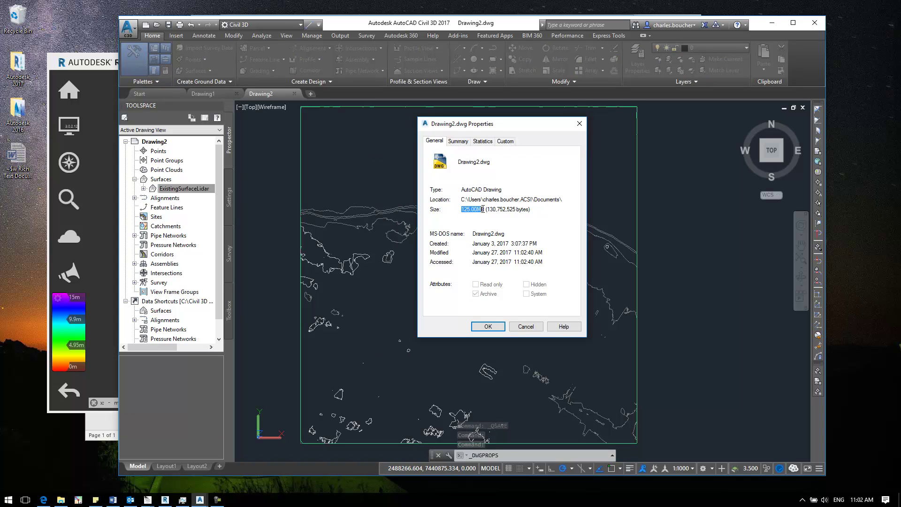
left_click(474, 209)
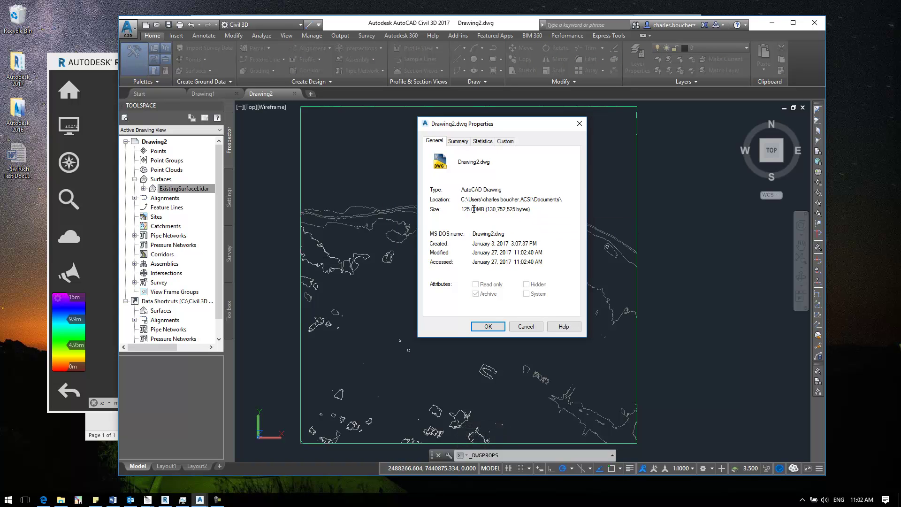
Step: Highlight the file size in the properties of Drawing2.dwg to inspect it, and close the dialog without changes
left_click_drag(464, 209, 530, 210)
left_click(464, 209)
left_click(470, 209)
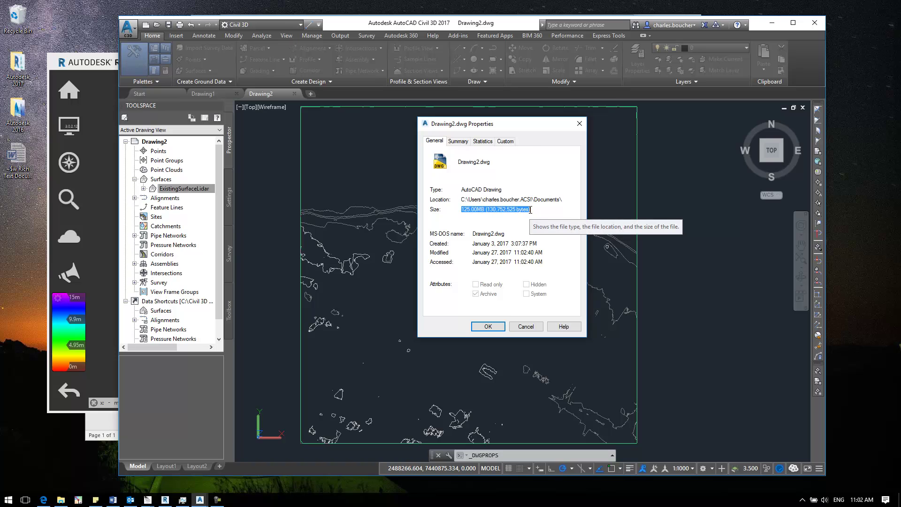
left_click_drag(497, 131, 515, 124)
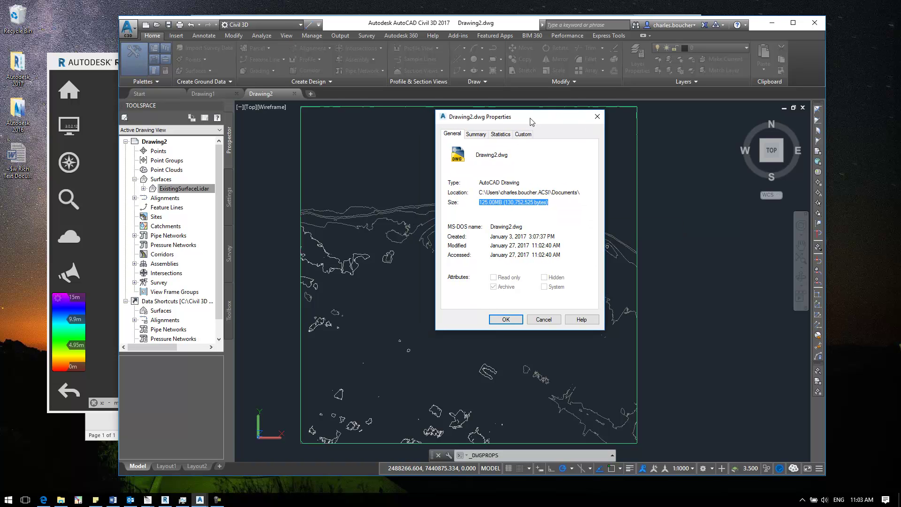
left_click_drag(533, 121, 542, 121)
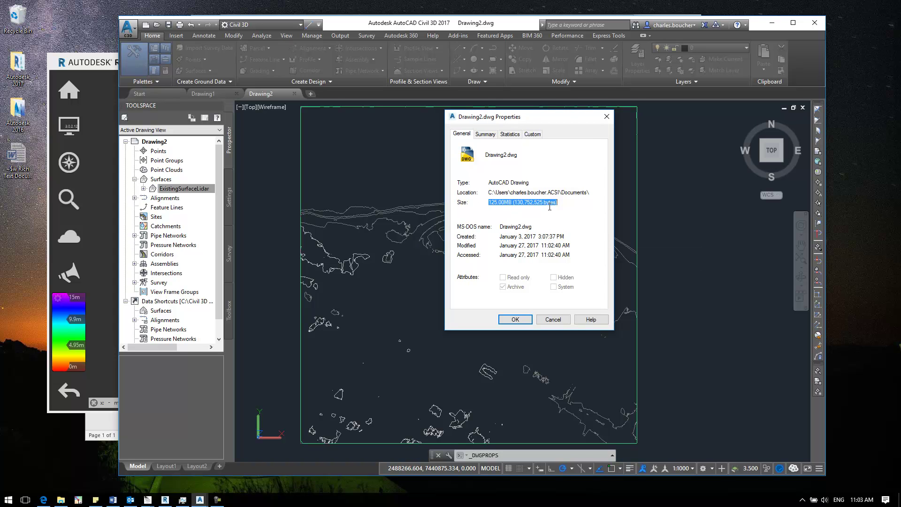
left_click(551, 320)
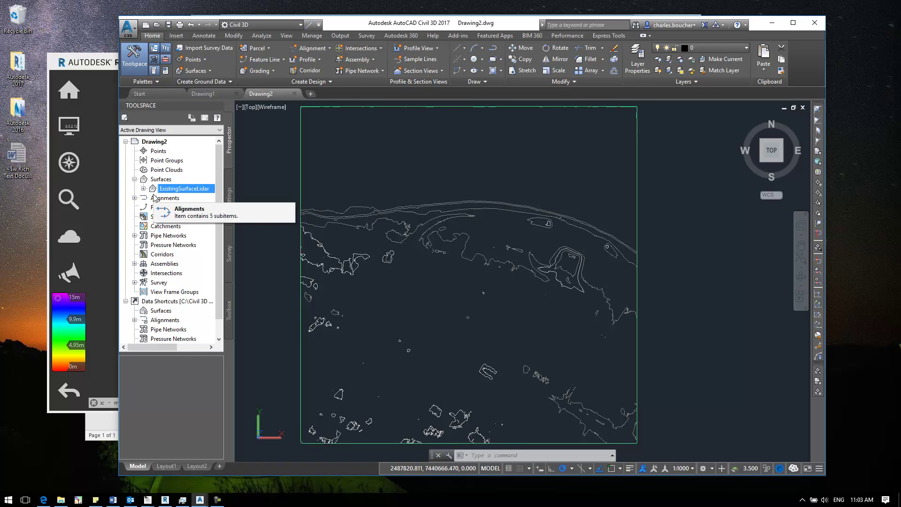
Step: Start the Simplify Surface command from the definition edits of ExistingSurfaceLidar
left_click(144, 188)
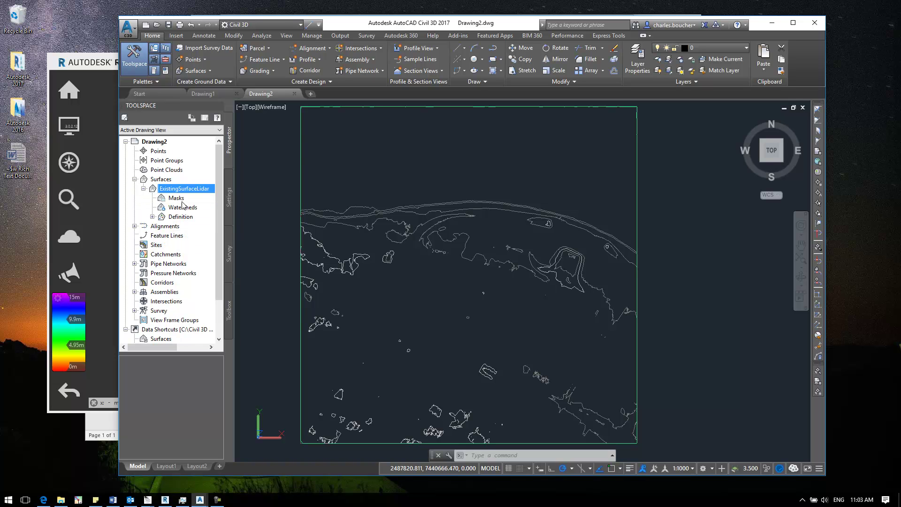
left_click_drag(234, 188, 240, 188)
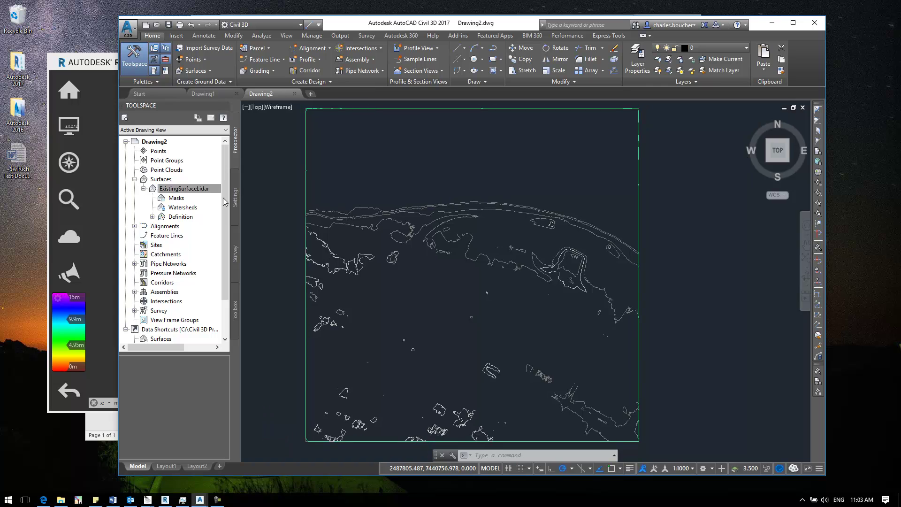
left_click(152, 216)
left_click_drag(240, 239, 249, 239)
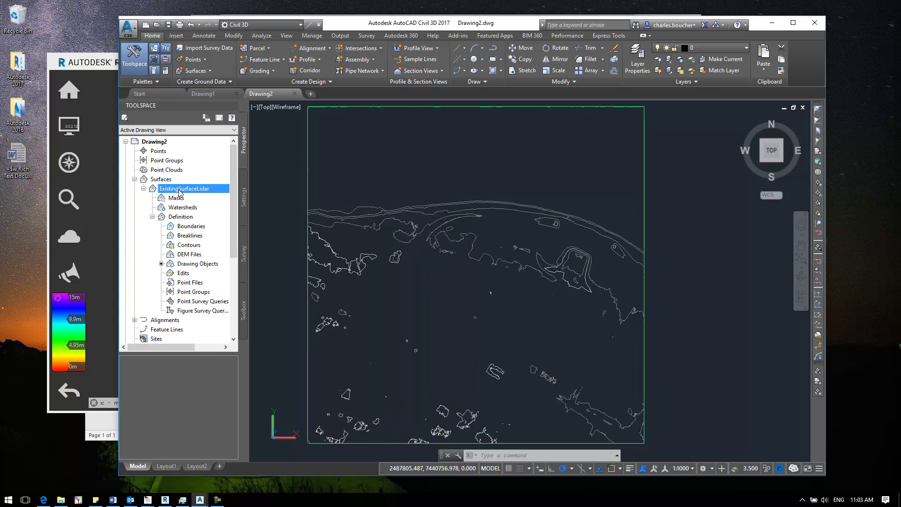
left_click(183, 273)
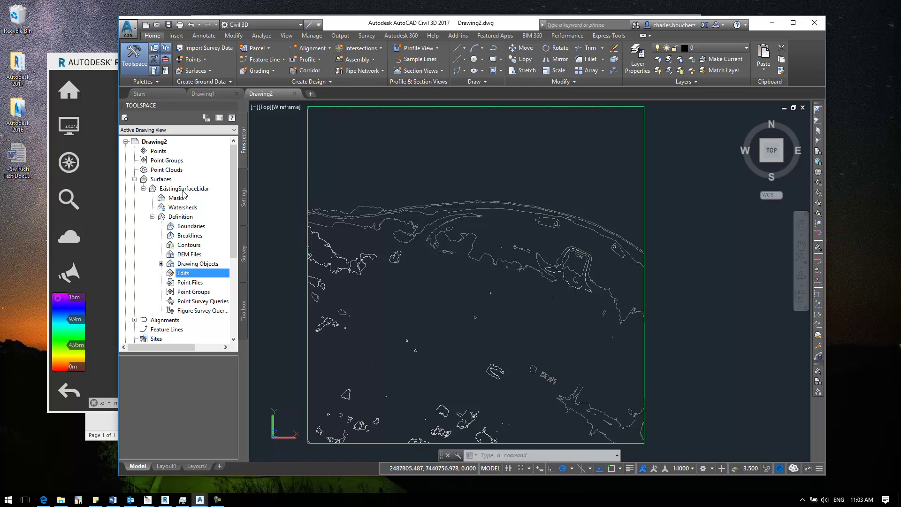
right_click(194, 277)
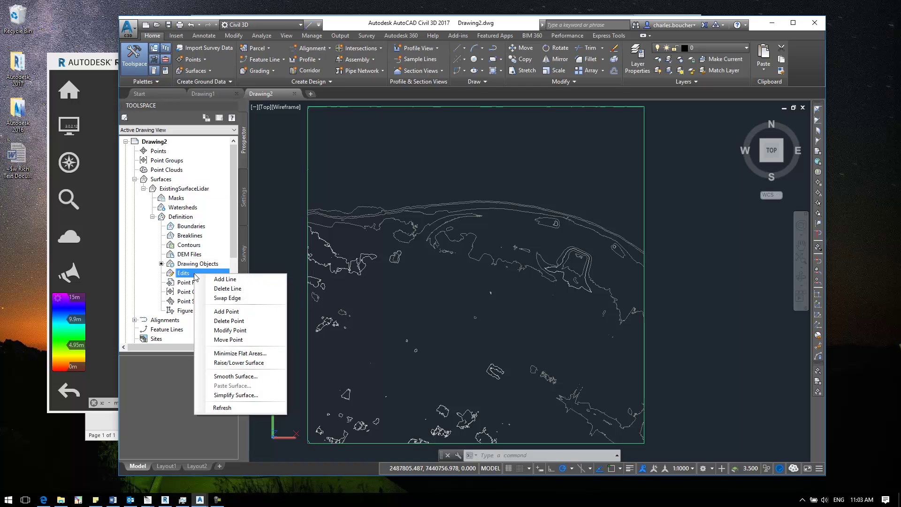
left_click(269, 398)
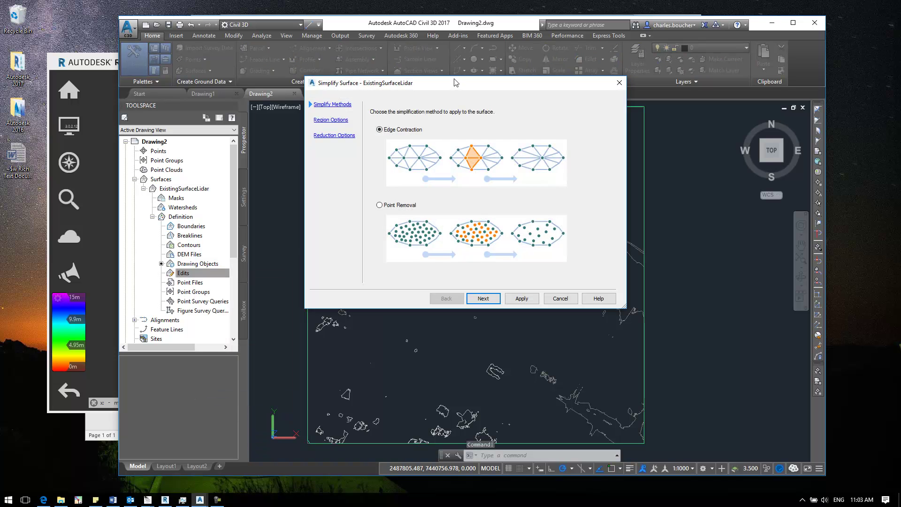
Step: Choose Edge Contraction as the simplification method and use the existing surface border as the region
left_click_drag(454, 82, 458, 116)
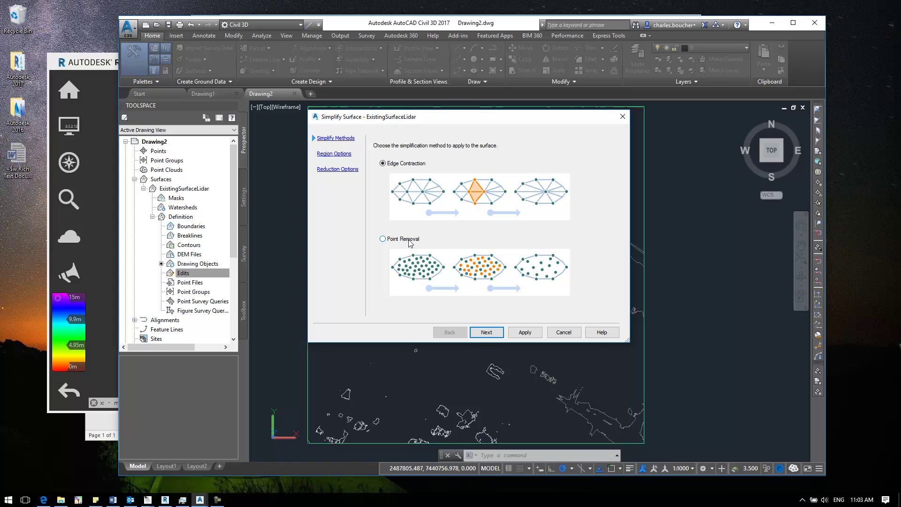
left_click(415, 164)
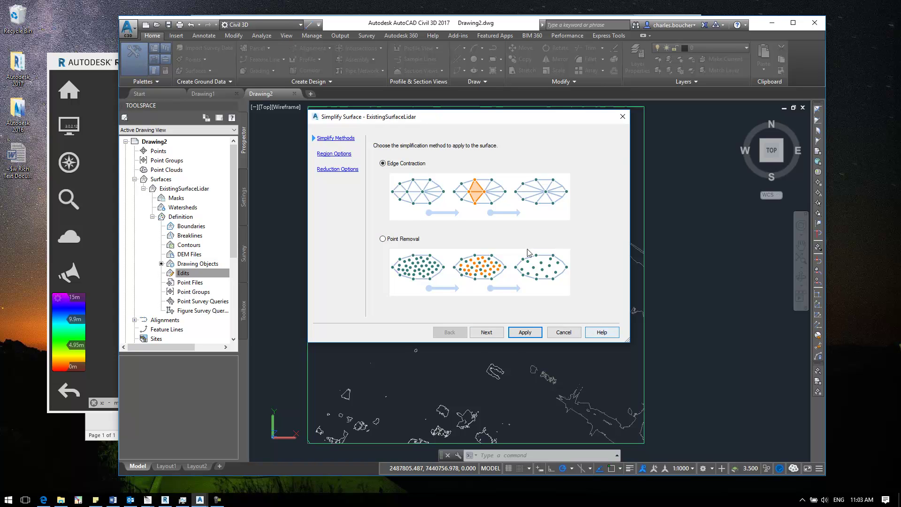
left_click(486, 331)
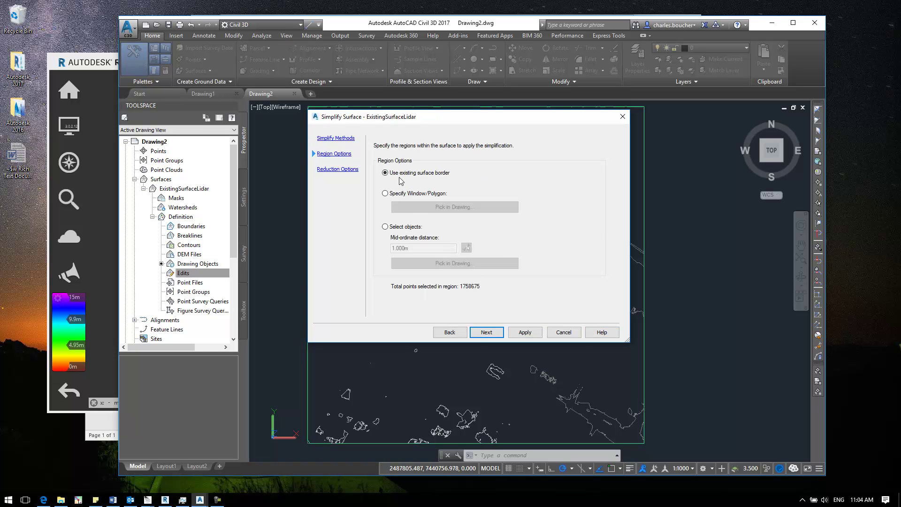
left_click(487, 332)
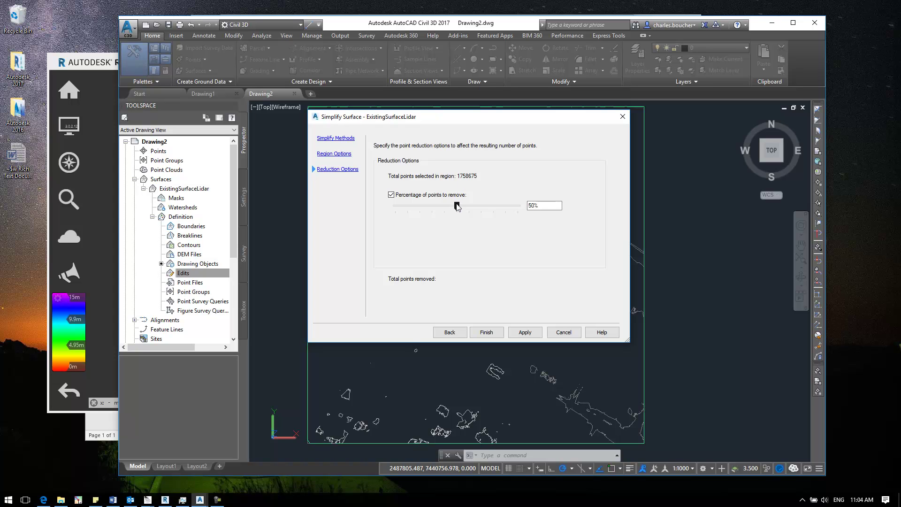
Step: Set the percentage of points to remove to 95% and finish the surface simplification
left_click_drag(457, 207, 507, 208)
mouse_move(507, 209)
left_mouse_down()
mouse_move(468, 205)
mouse_move(513, 208)
left_mouse_up()
left_click_drag(500, 118, 492, 79)
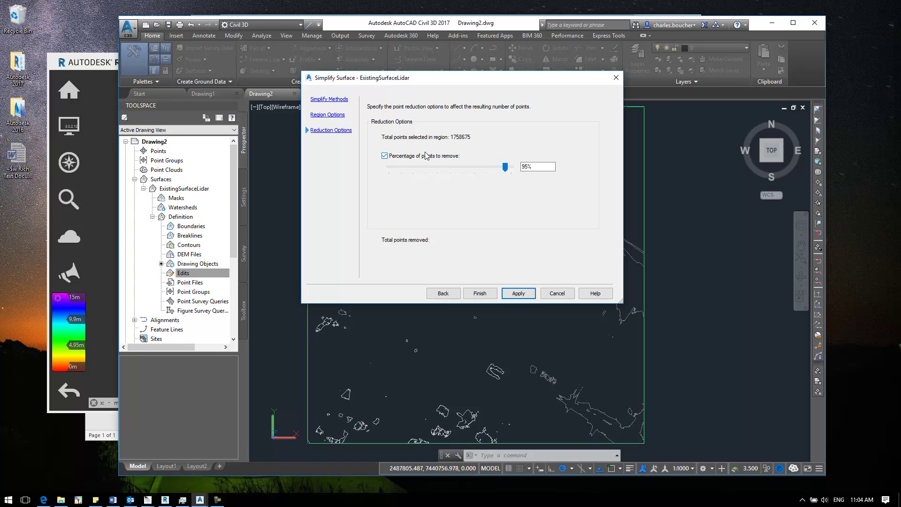
left_click(488, 294)
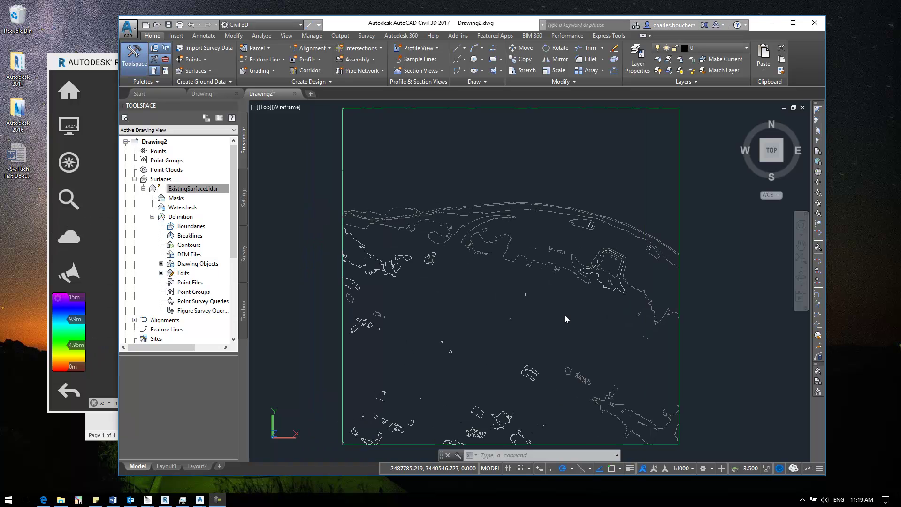
Step: Open the surface properties of the simplified ExistingSurfaceLidar and check the number of points in its general statistics
middle_click_drag(578, 297, 567, 297)
middle_click_drag(501, 289, 506, 289)
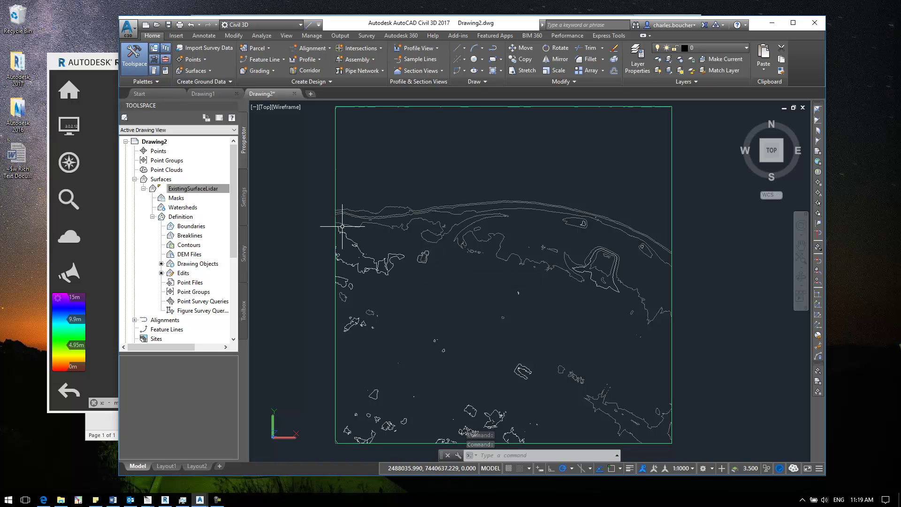
left_click(204, 189)
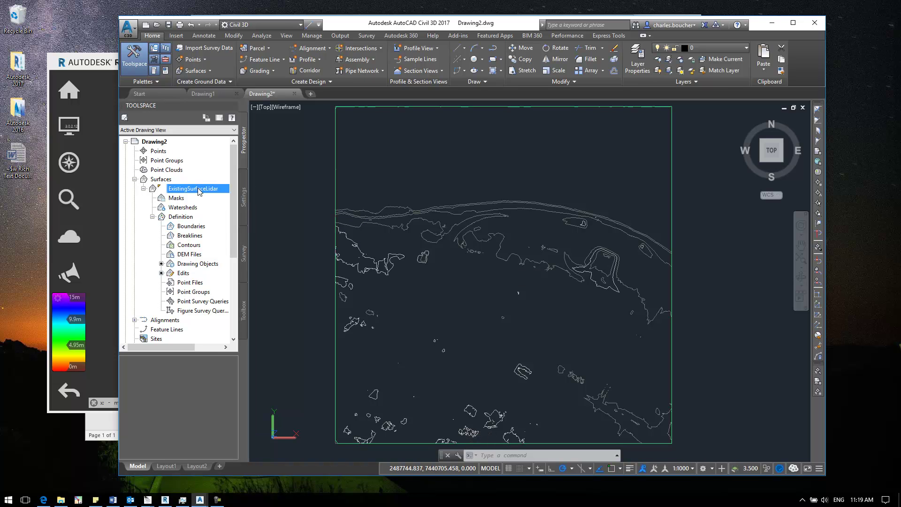
right_click(199, 190)
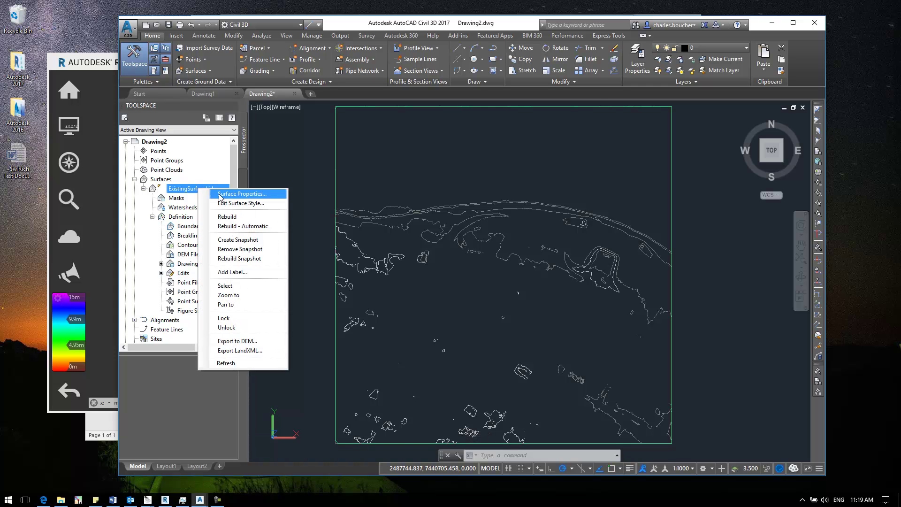
left_click(220, 194)
left_click_drag(372, 65, 381, 115)
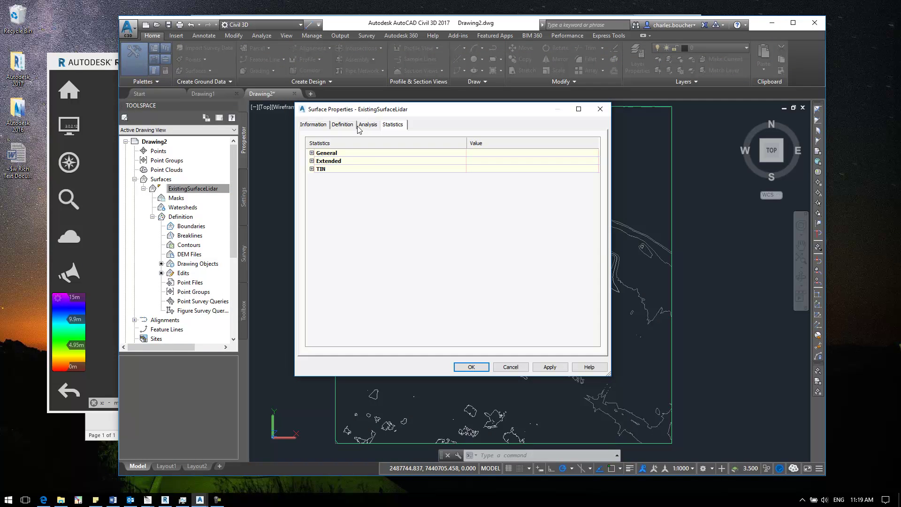
left_click(311, 153)
left_click(394, 170)
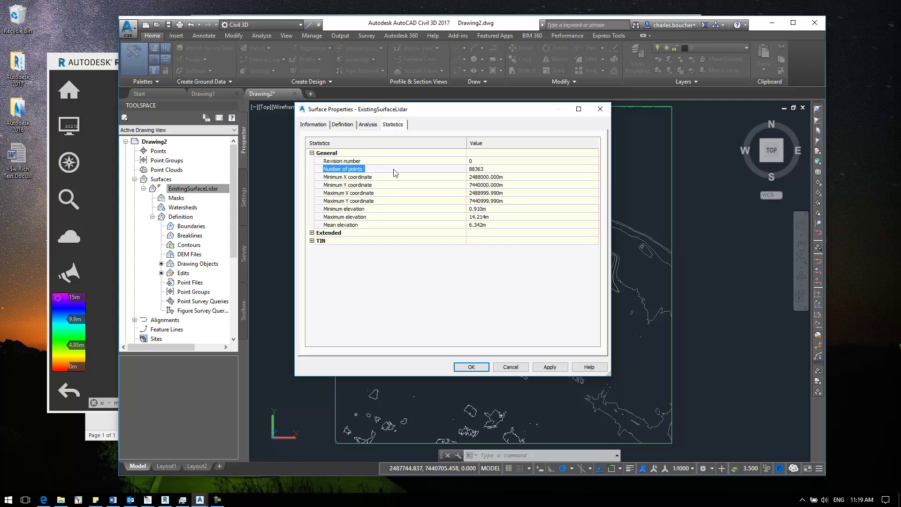
left_click(497, 171)
Step: Check the number of triangles in the TIN statistics of the surface, and accept and close the dialog
left_click(311, 240)
left_click(339, 249)
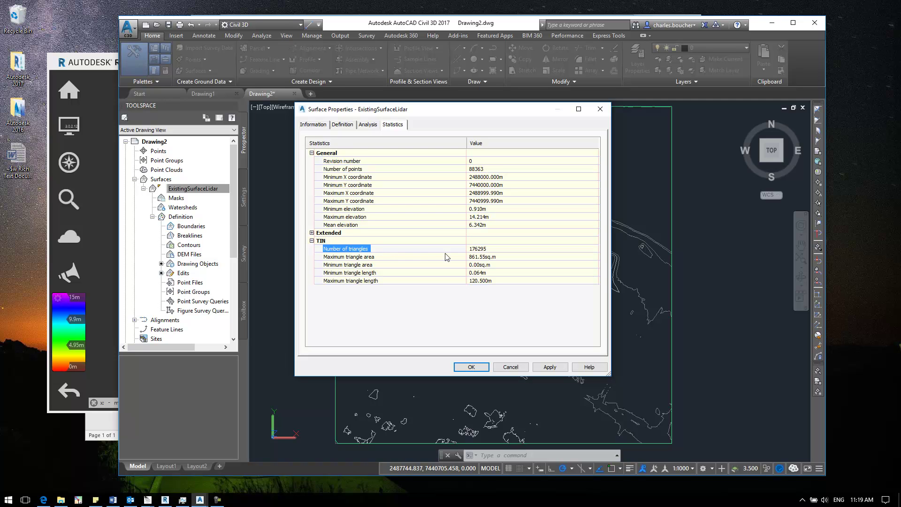
left_click(489, 249)
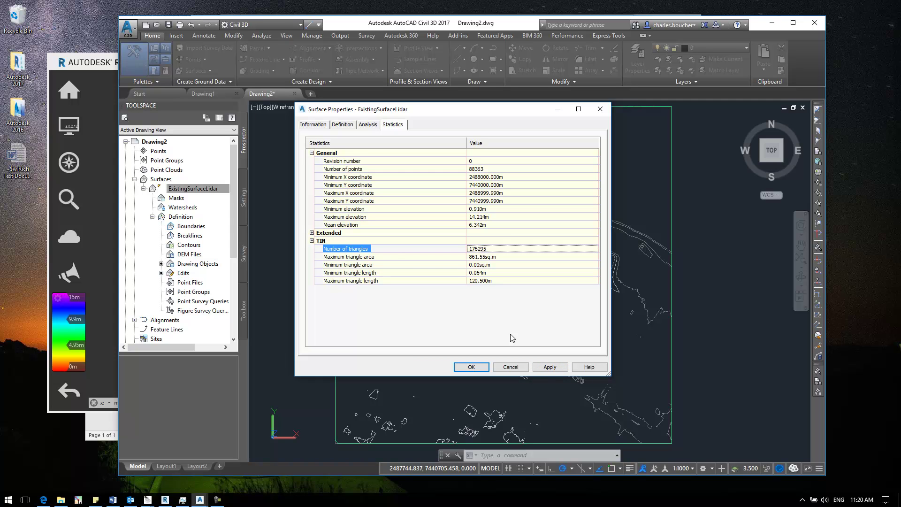
left_click(550, 368)
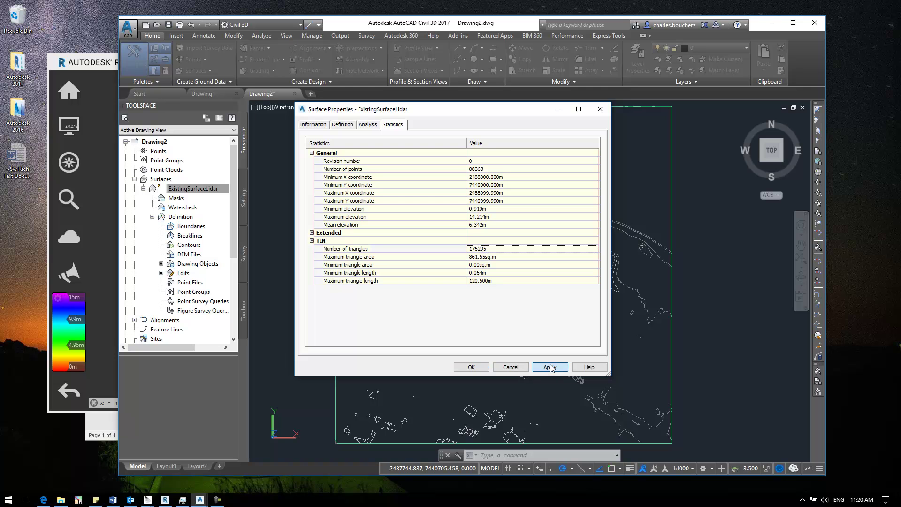
left_click(481, 366)
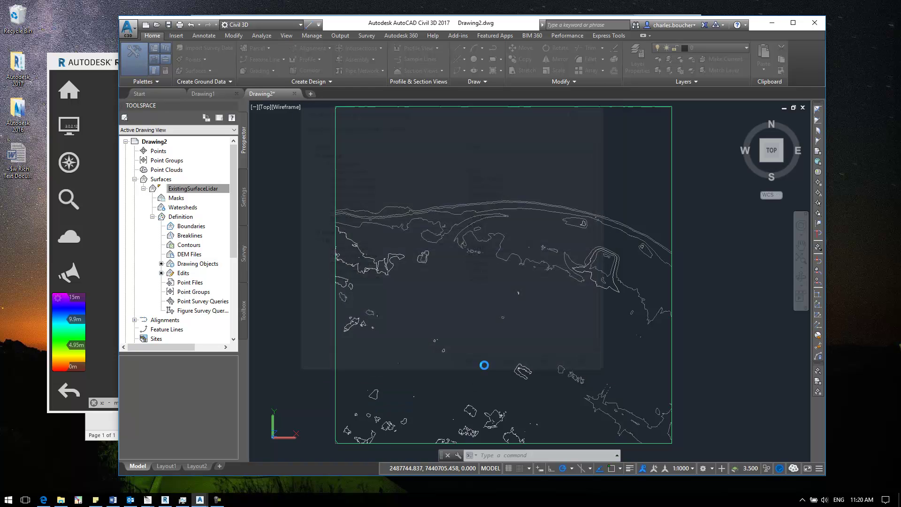
Step: Save Drawing2.dwg with the simplified surface
key("Escape")
scroll(492, 316, "down", 3)
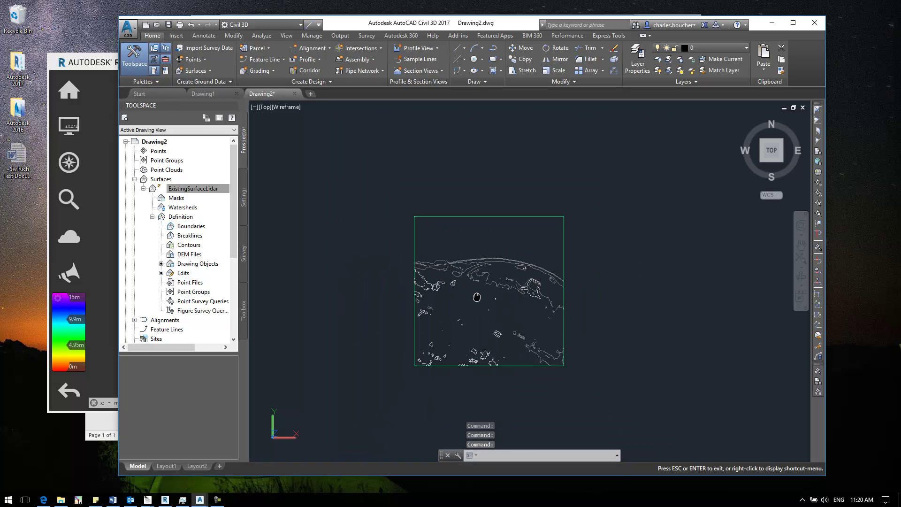
middle_click_drag(469, 278, 478, 302)
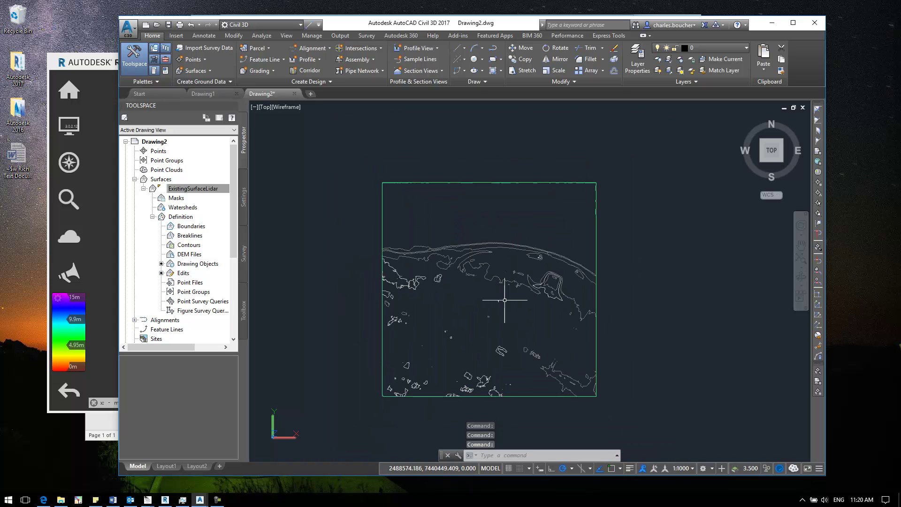
left_click(168, 25)
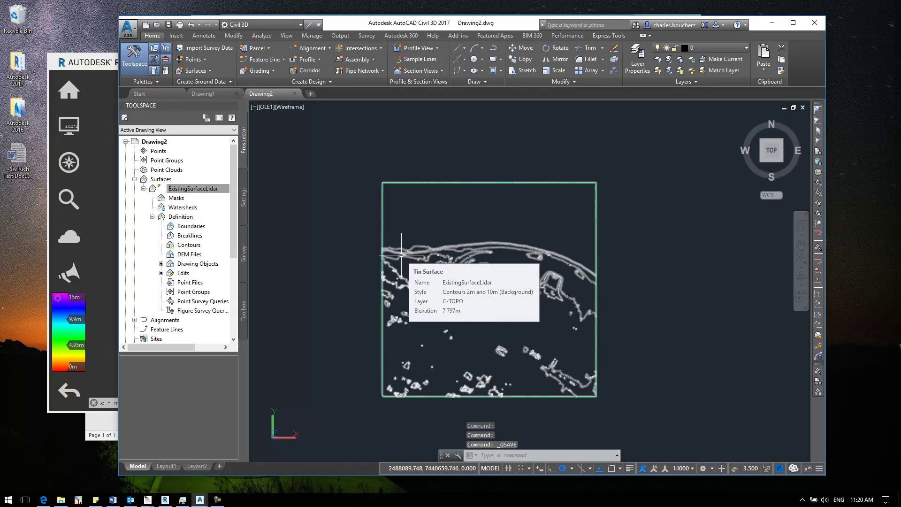
Step: Check the file size of Drawing2.dwg in the drawing properties after the simplification, and close the dialog
middle_click_drag(401, 254, 386, 240)
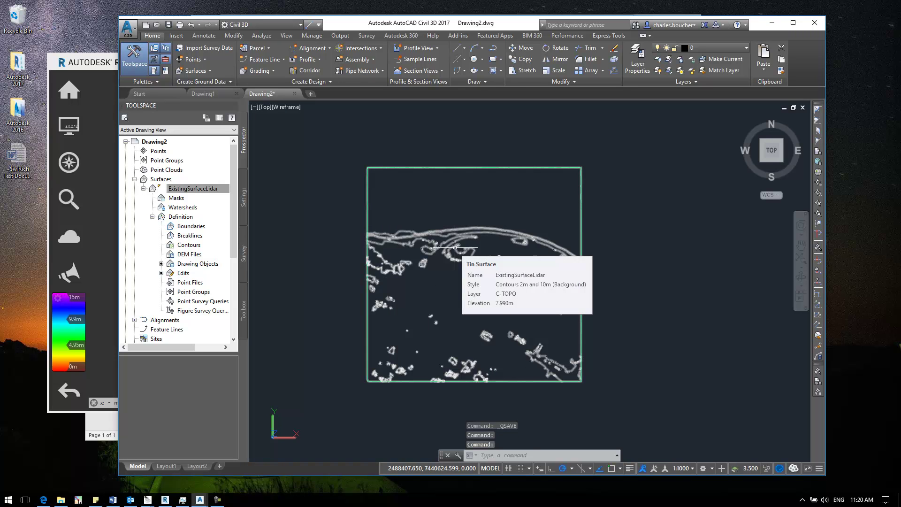
mouse_move(445, 245)
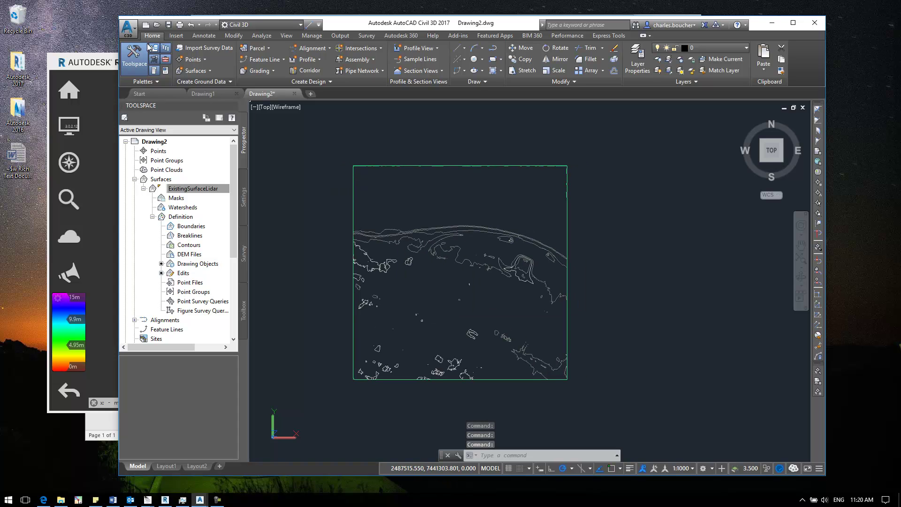
left_click(127, 27)
mouse_move(158, 260)
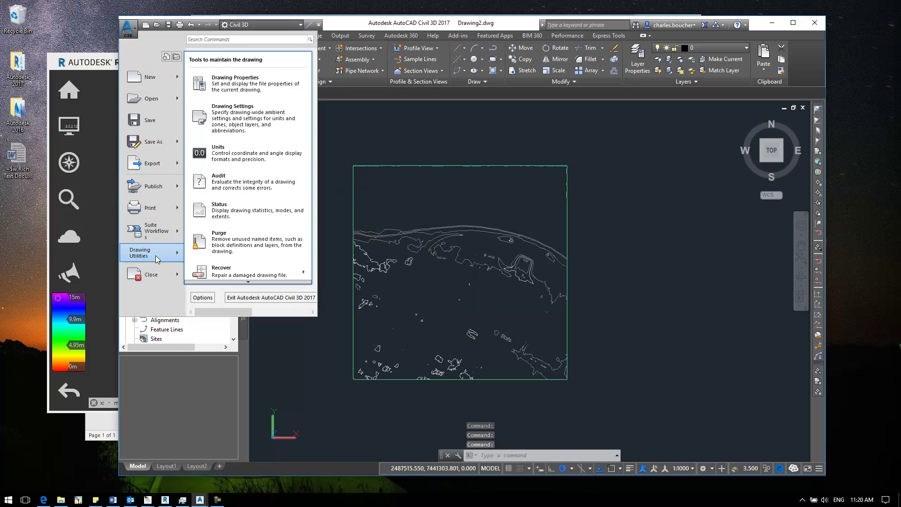
left_click(230, 81)
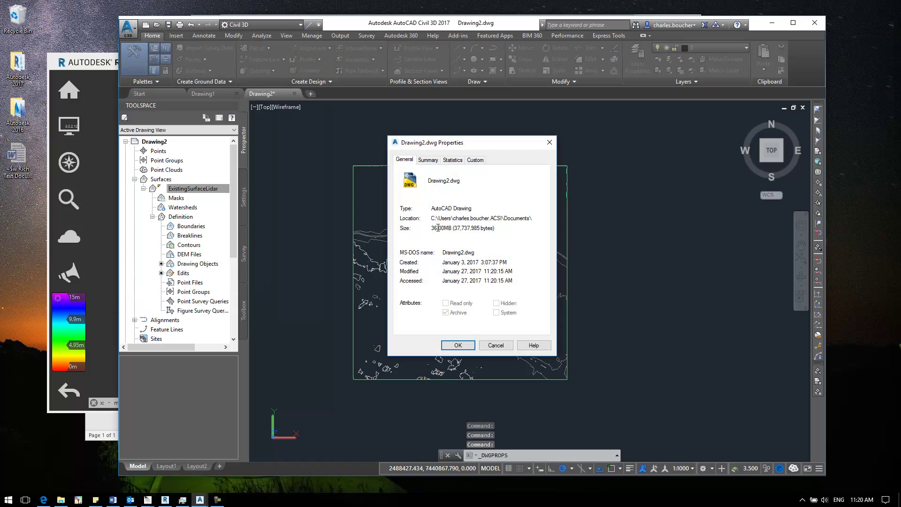
left_click_drag(451, 228, 430, 228)
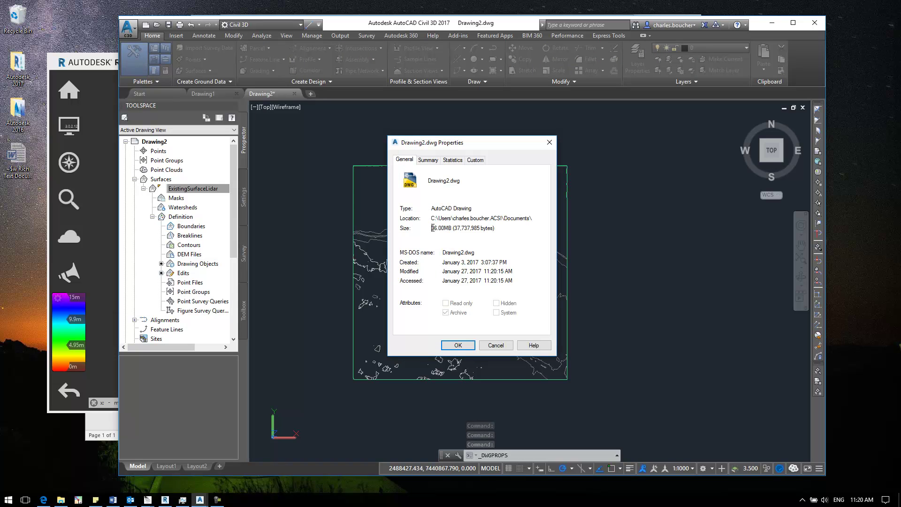
left_click(435, 229)
left_click(458, 345)
Step: Open the selected ExistingSurfaceLidar surface in the Object Viewer and orbit it into a tilted 3D view
scroll(502, 242, "up", 2)
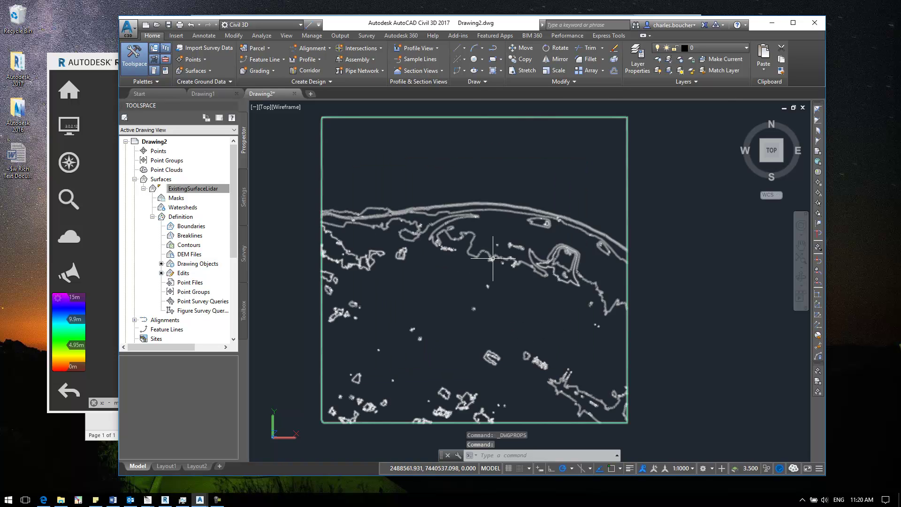
left_click(477, 272)
right_click(447, 264)
left_click(481, 393)
mouse_move(485, 386)
left_mouse_down()
mouse_move(526, 280)
mouse_move(520, 286)
left_mouse_up()
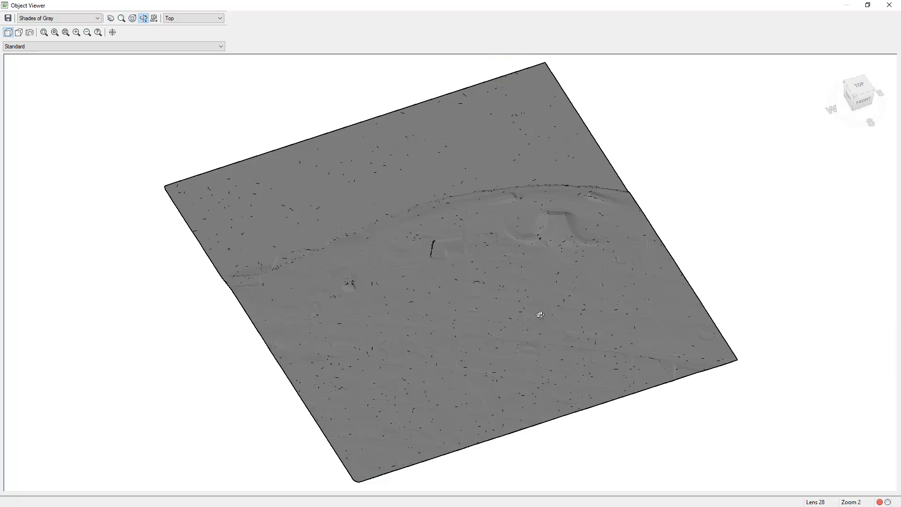
Step: Examine the curved ramps and embankments of the simplified surface up close in the Object Viewer
scroll(398, 333, "up", 5)
scroll(581, 308, "up", 3)
scroll(450, 360, "down", 3)
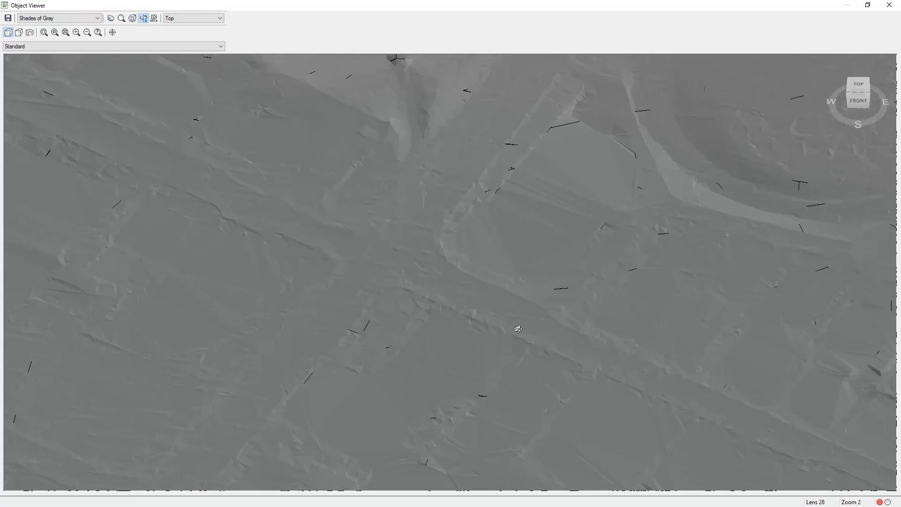
scroll(400, 281, "up", 3)
scroll(375, 396, "down", 2)
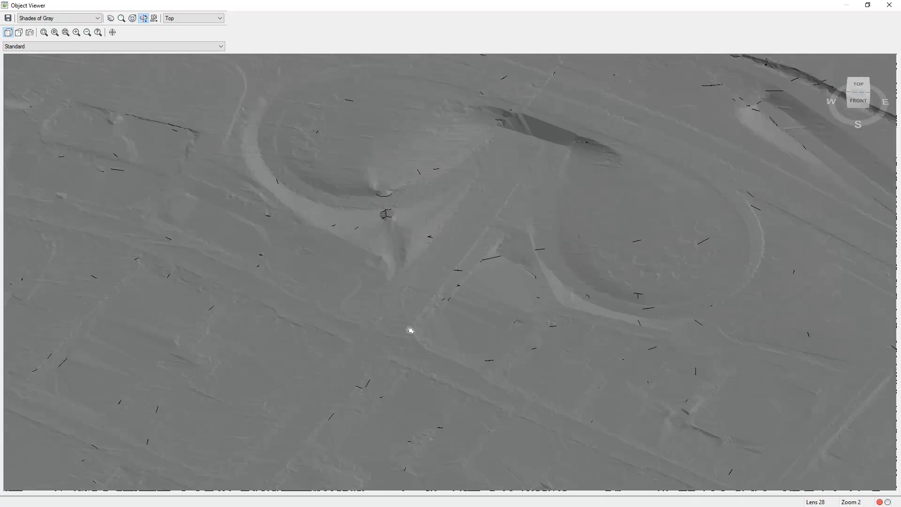
left_click_drag(410, 327, 441, 267)
scroll(452, 317, "up", 3)
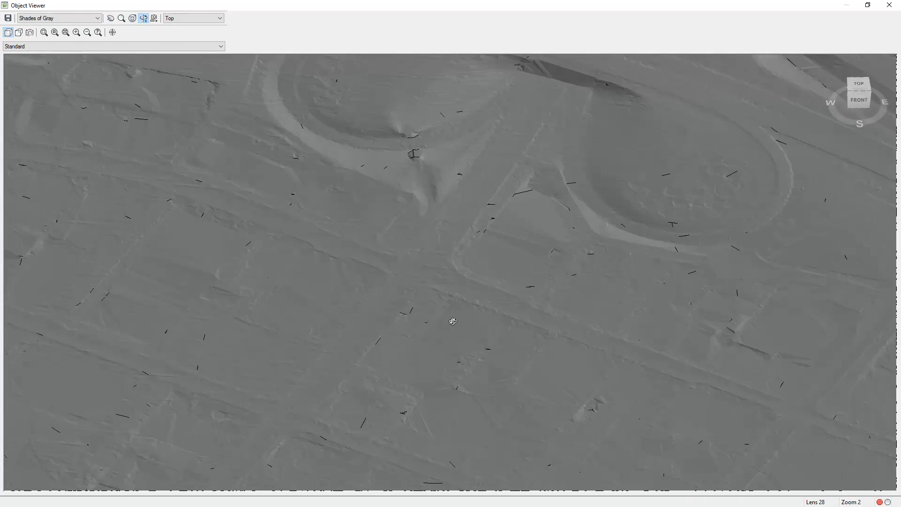
Step: Inspect the streets and intersections of the surface from lower angles, including from the left side, and exit the Object Viewer
left_click_drag(487, 297, 563, 257)
scroll(528, 263, "down", 2)
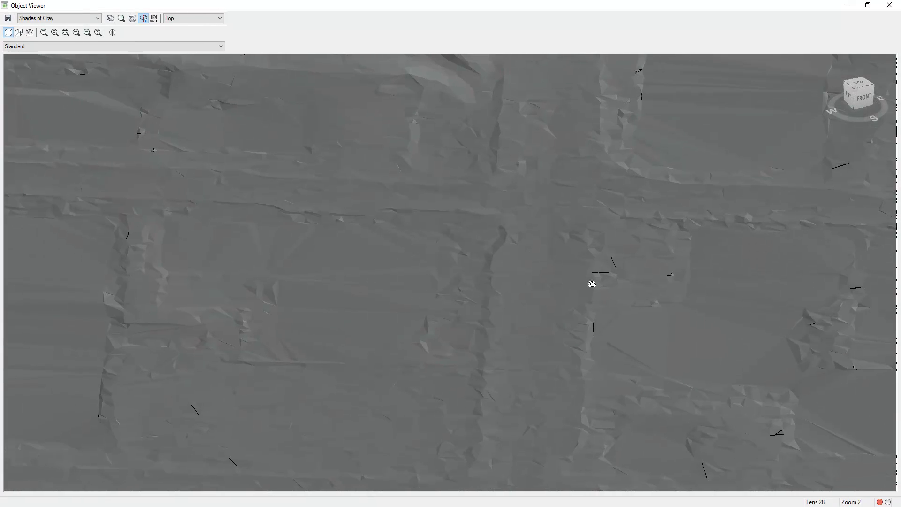
scroll(552, 324, "up", 2)
left_click_drag(552, 324, 572, 288)
scroll(508, 312, "down", 2)
scroll(555, 256, "up", 3)
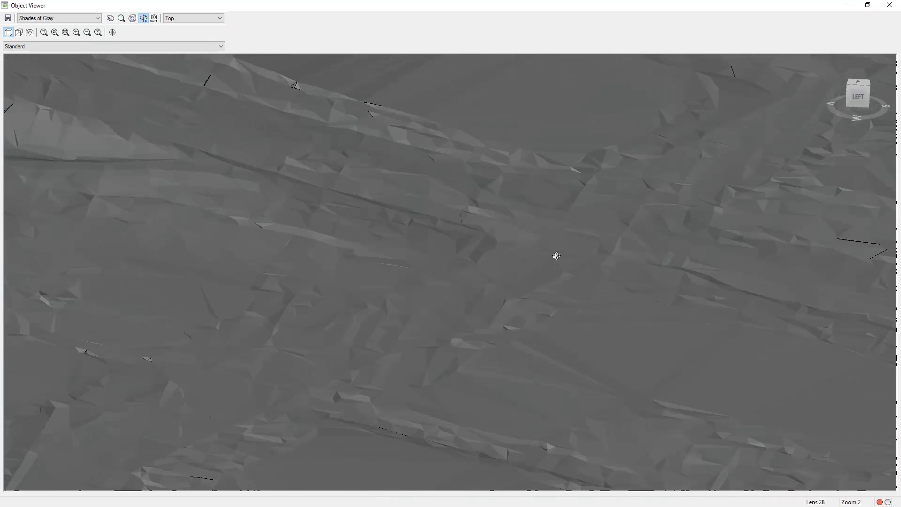
scroll(445, 268, "down", 2)
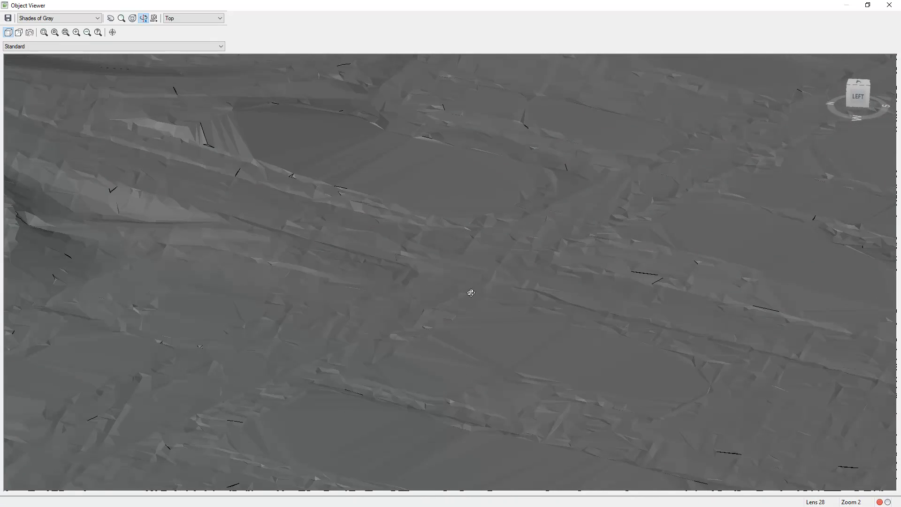
left_click_drag(471, 294, 400, 295)
right_click(403, 296)
left_click(407, 302)
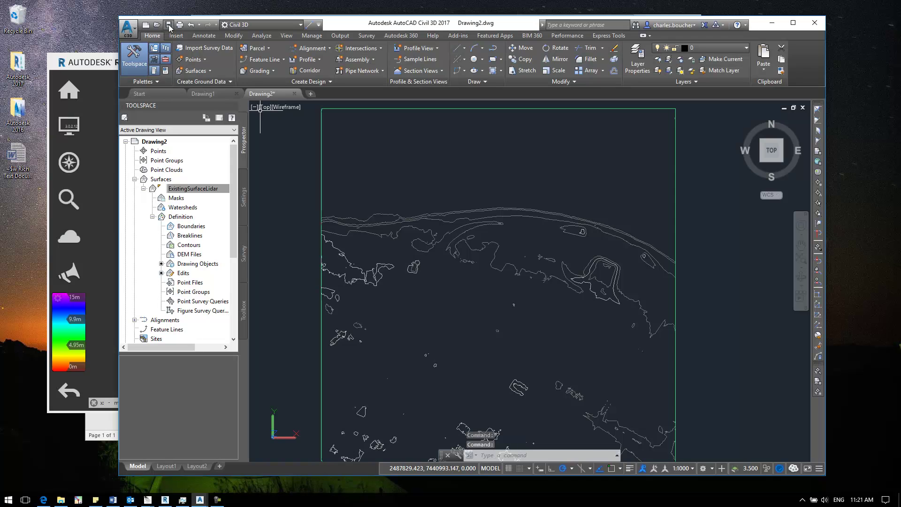
Step: Save Drawing2.dwg and switch to the Edge browser showing the Atlantic CAD Solutions website
key("ctrl+s")
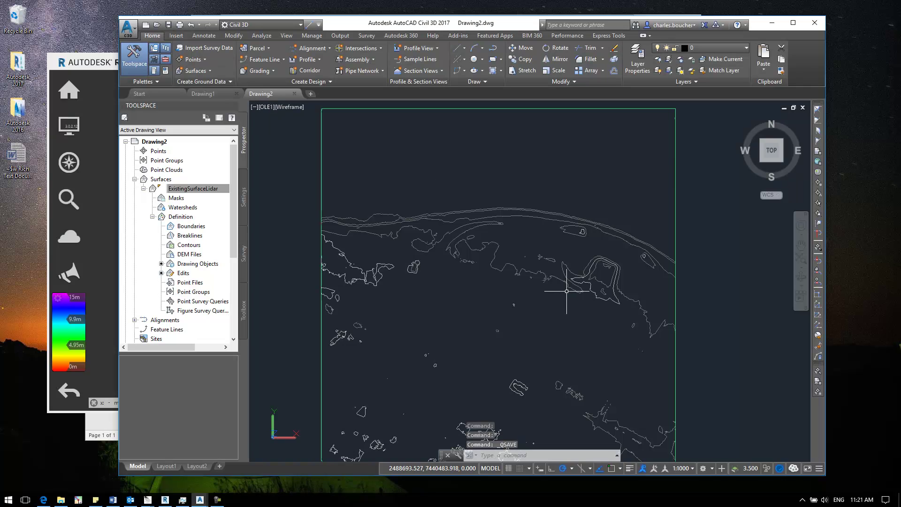
left_click(47, 499)
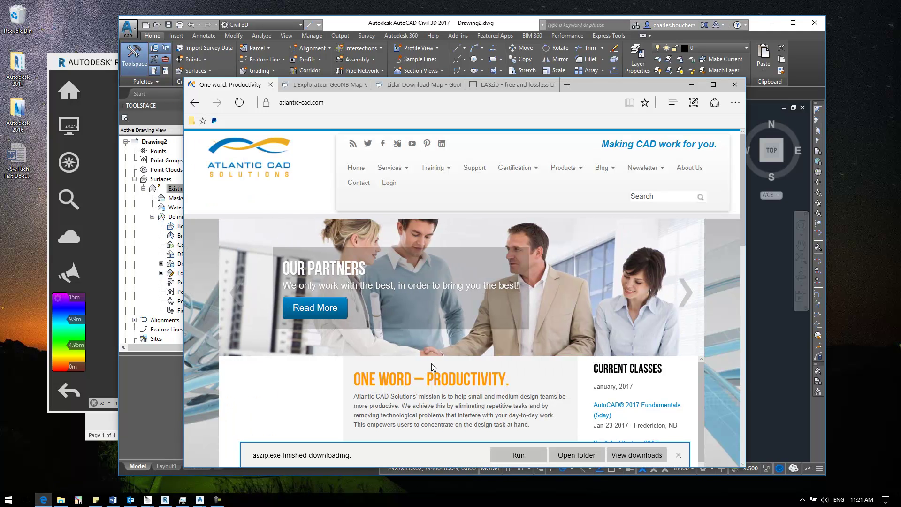